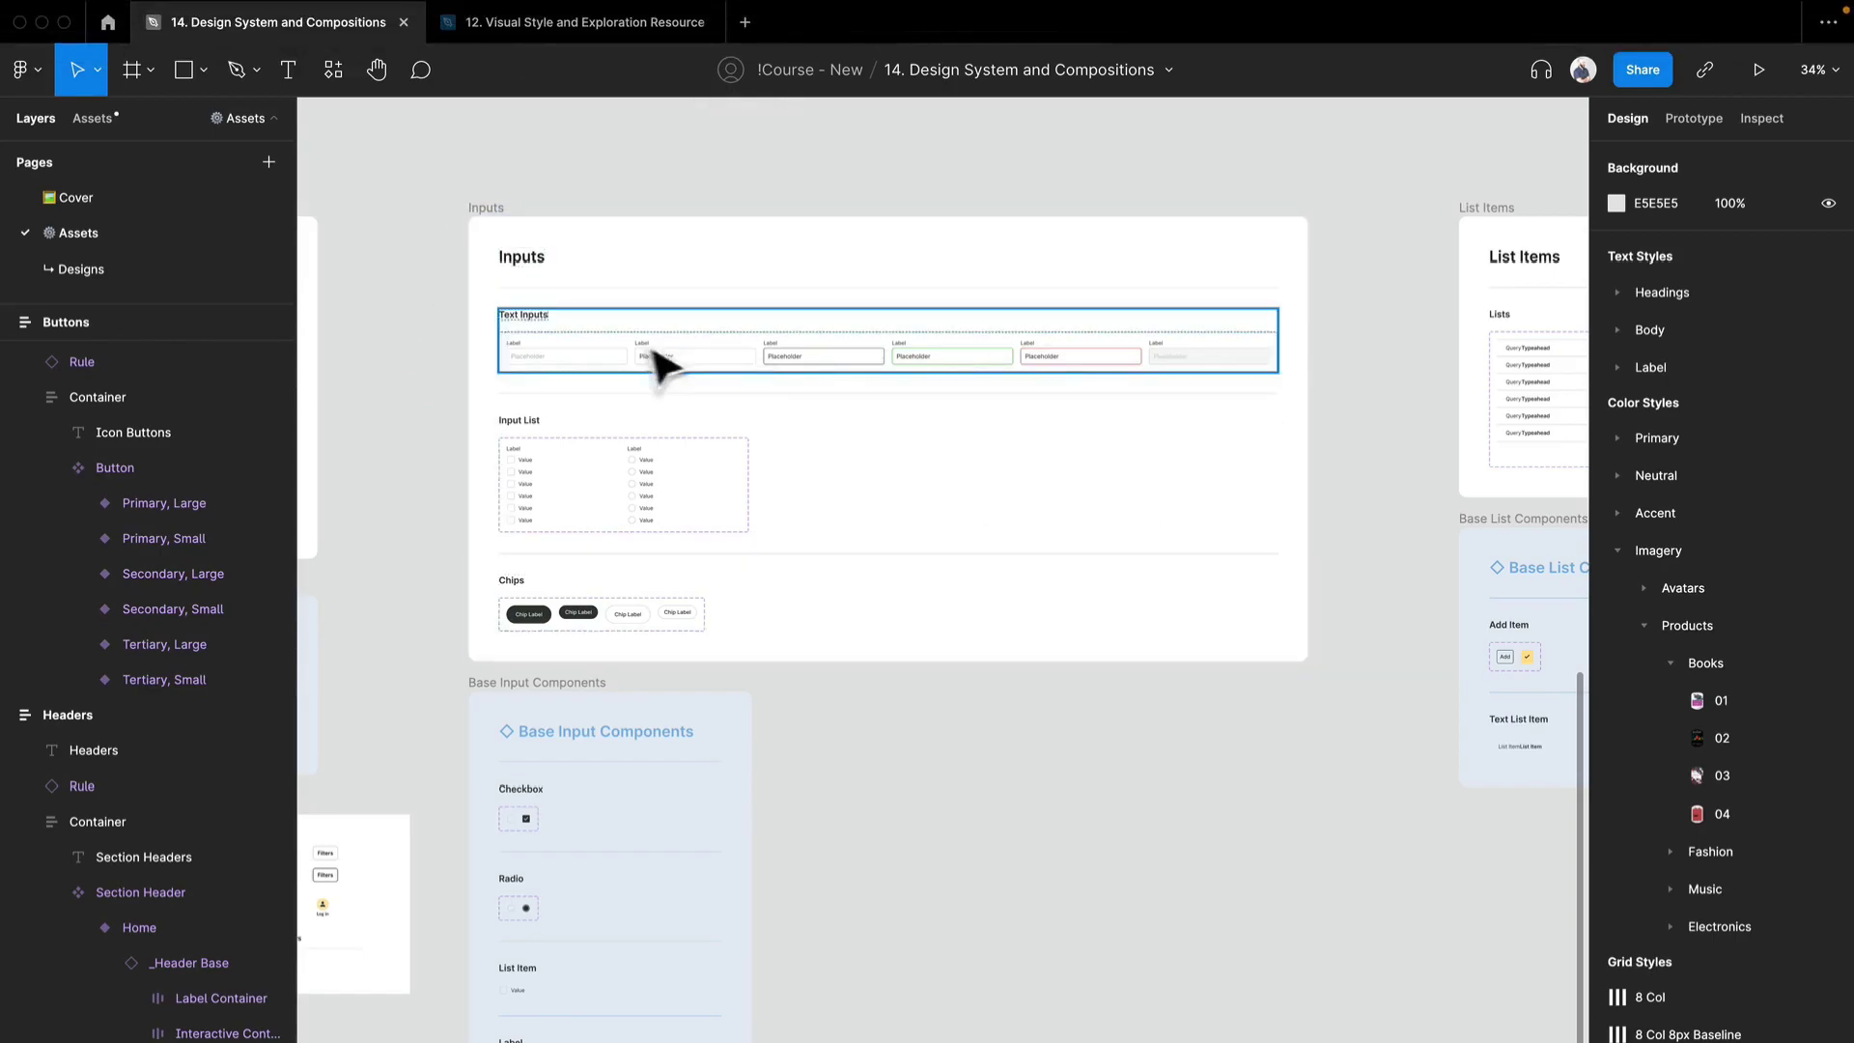
# - Examine the Text Inputs set, switch to the 12. Visual Style and Exploration Resource file, and look over its onboarding, registration and order screens
pyautogui.scroll(10, 589, 378)
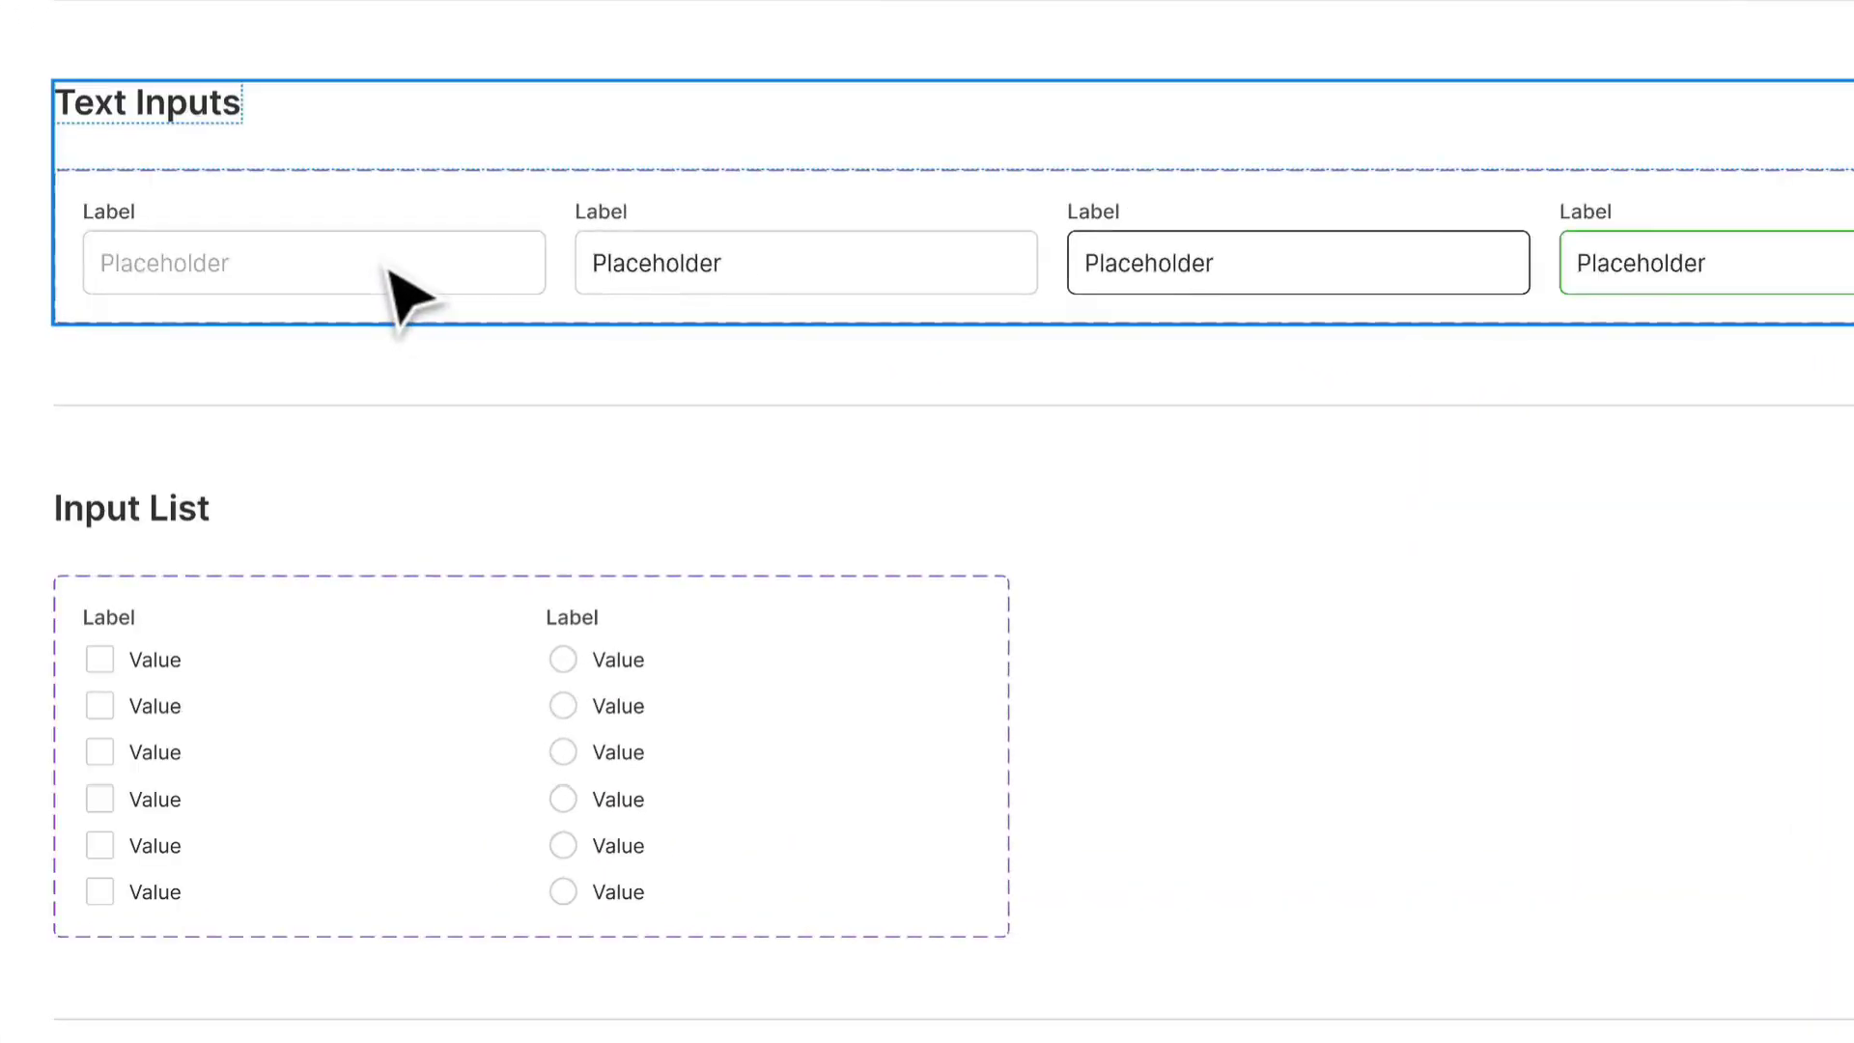
pyautogui.click(565, 359)
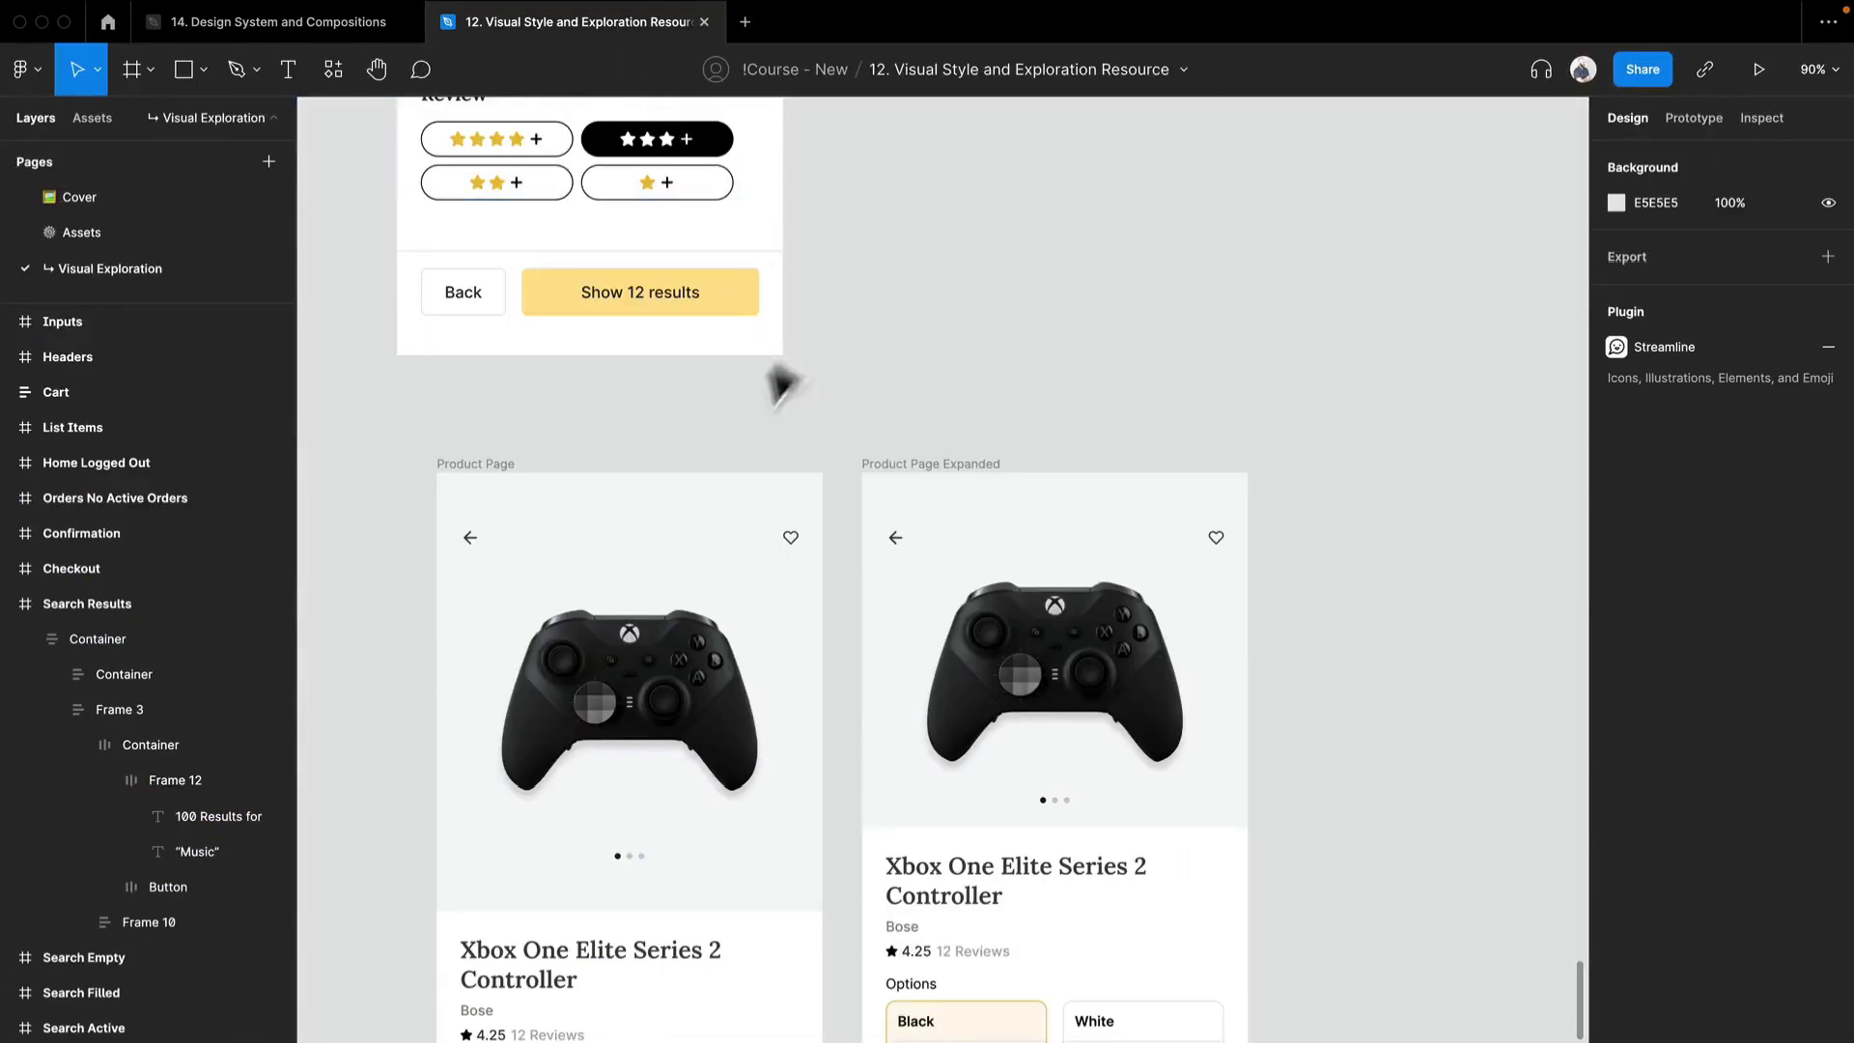
pyautogui.scroll(-5, 739, 444)
pyautogui.moveTo(618, 449); pyautogui.dragTo(1147, 858)
pyautogui.scroll(8, 913, 371)
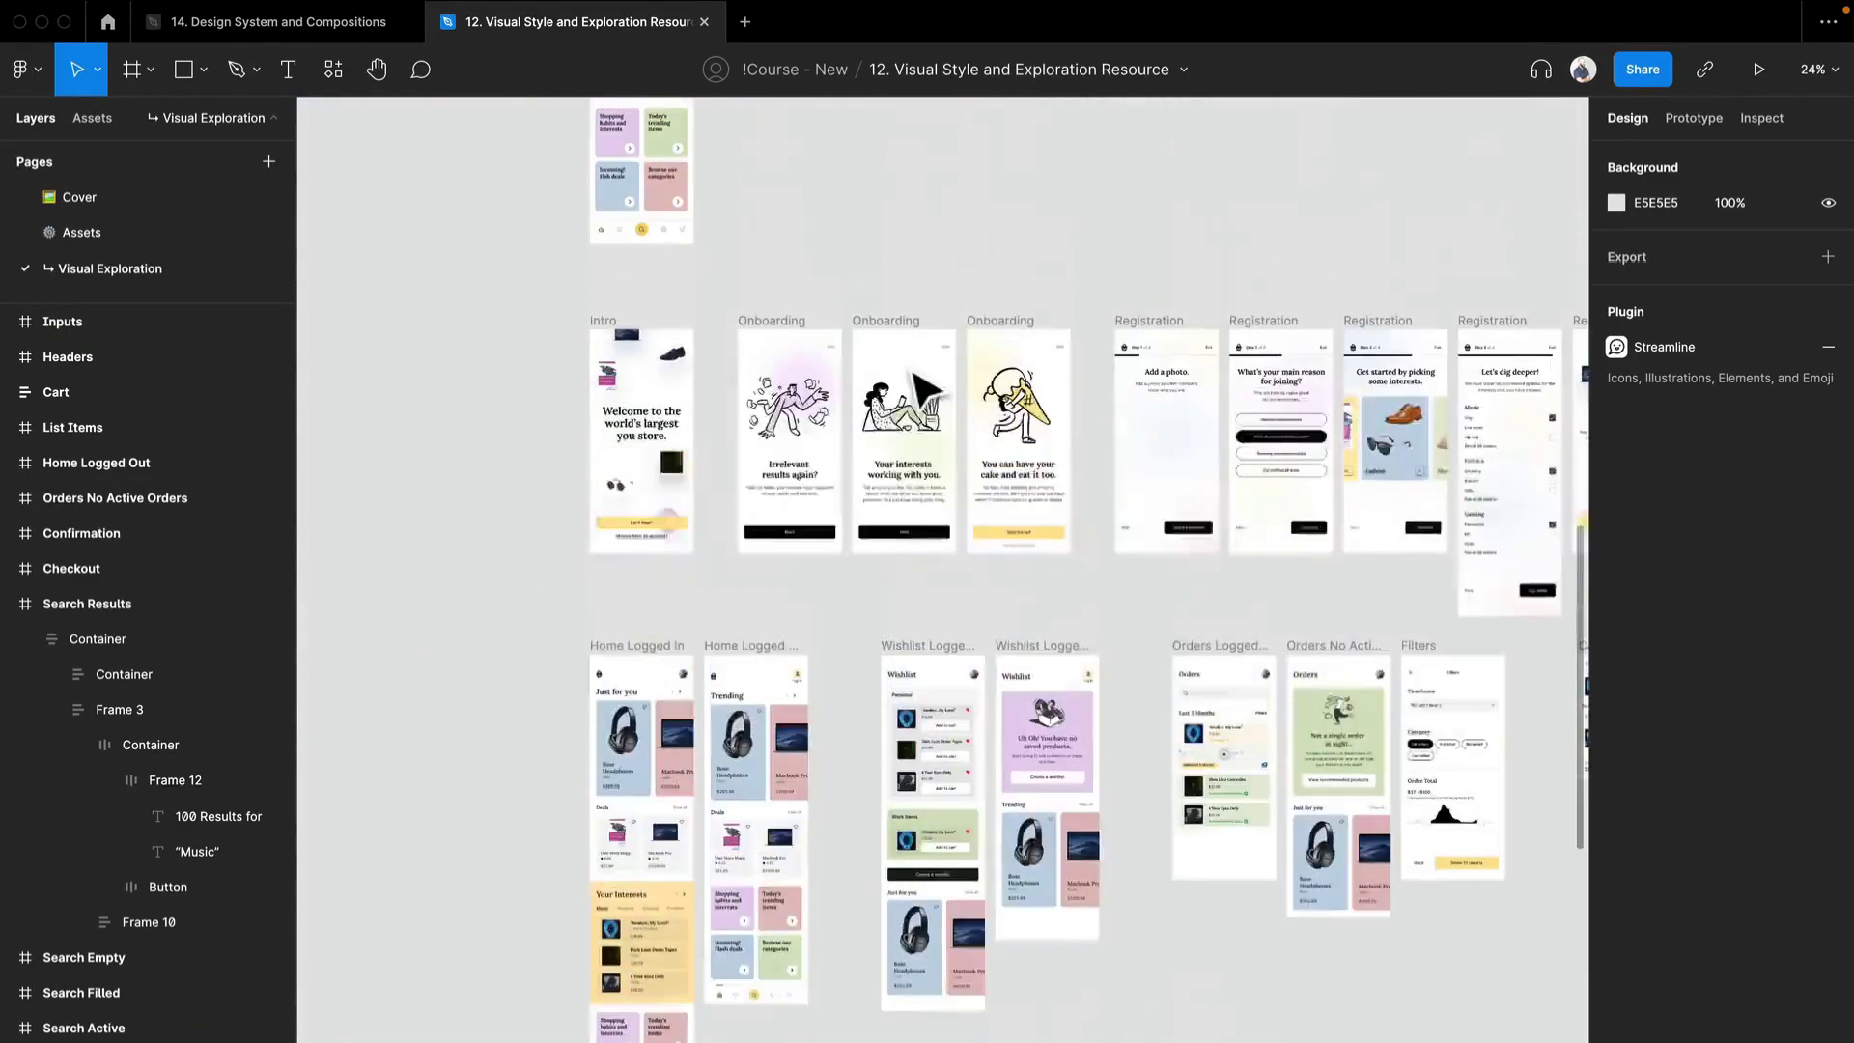
pyautogui.scroll(-5, 912, 372)
pyautogui.moveTo(963, 603); pyautogui.dragTo(898, 682)
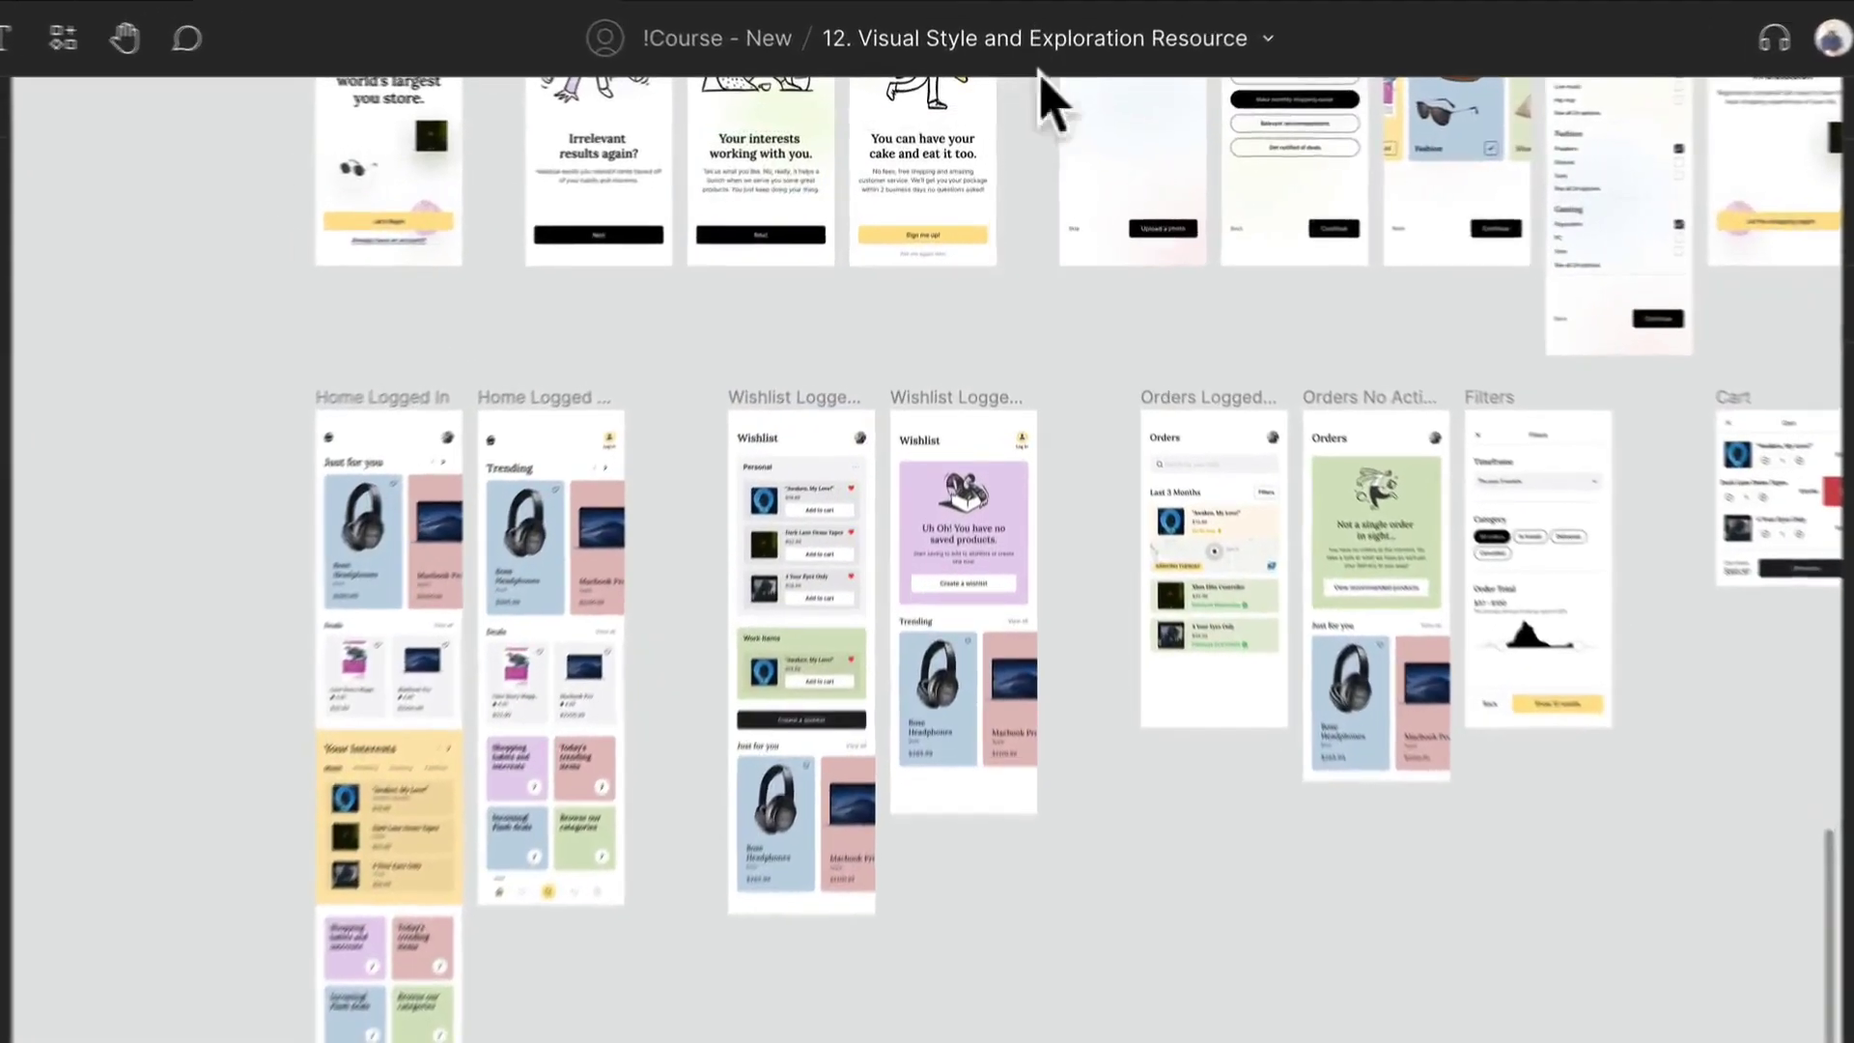
pyautogui.scroll(5, 612, 964)
pyautogui.moveTo(1126, 889); pyautogui.dragTo(396, 632)
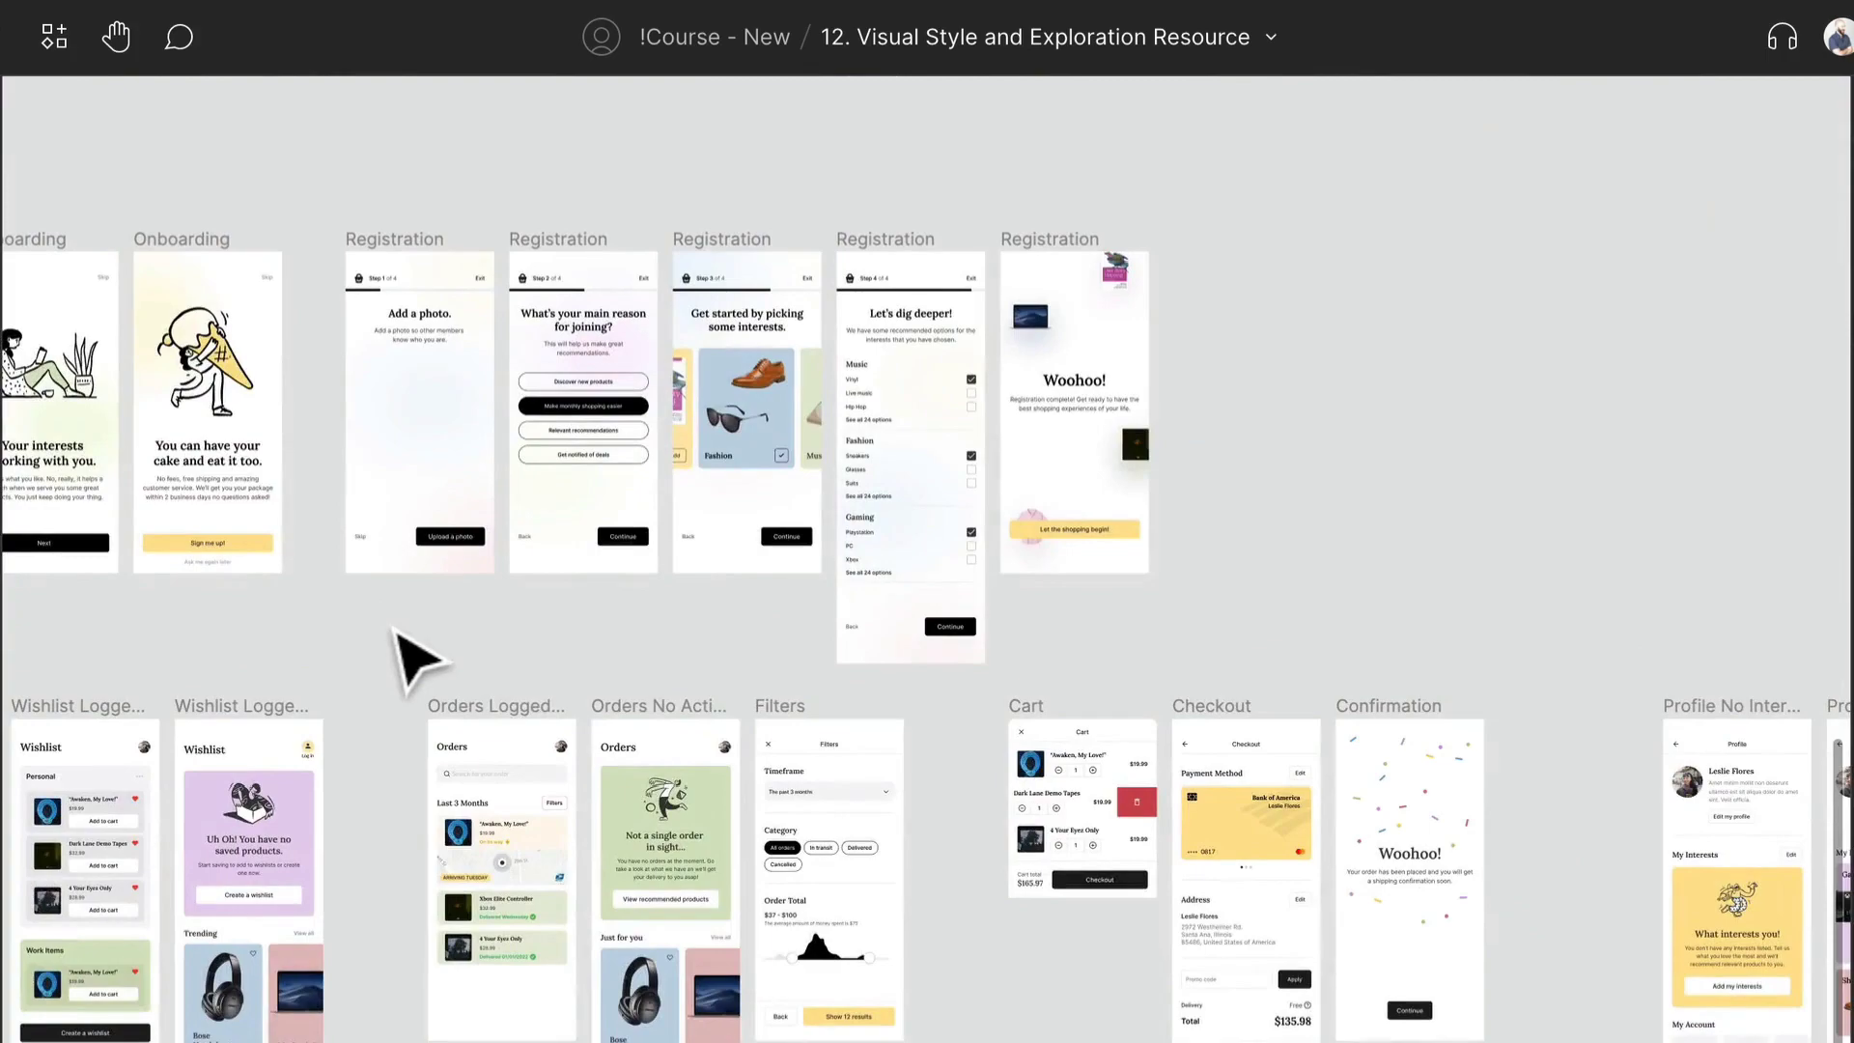
pyautogui.scroll(4, 511, 758)
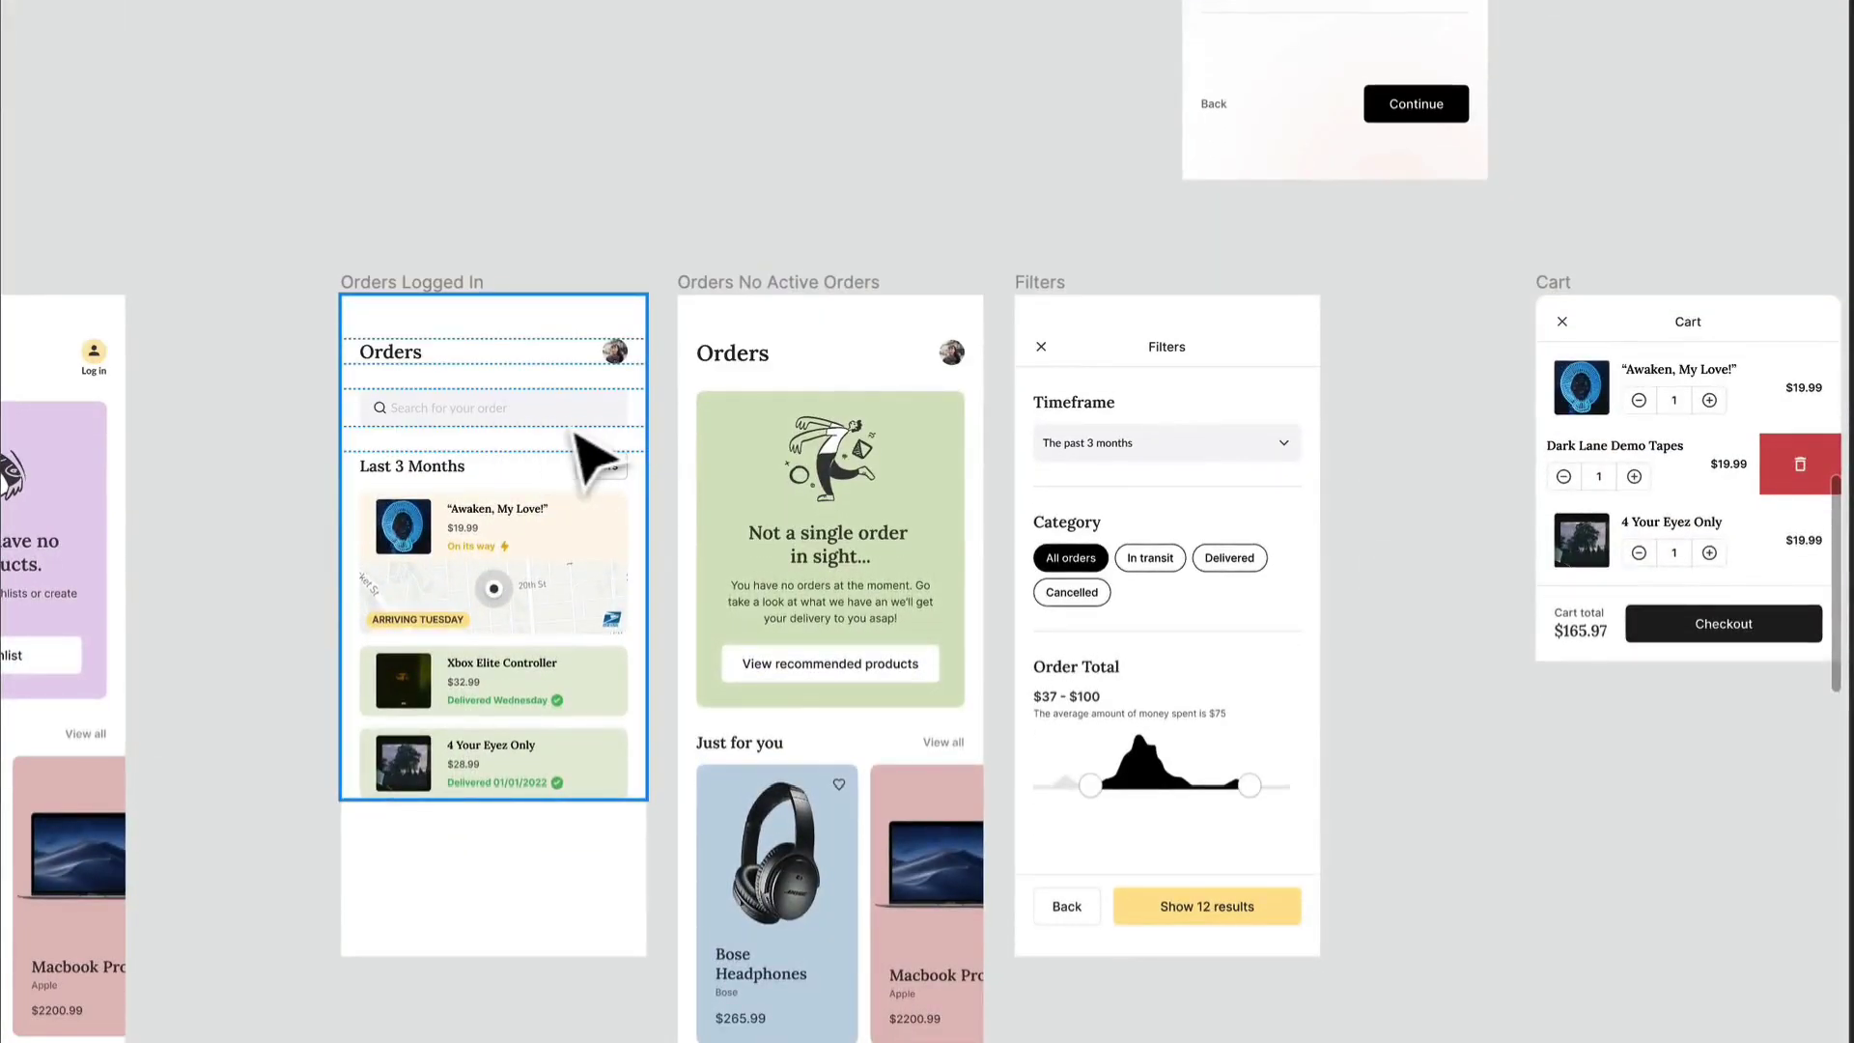
# - Examine the input elements on the Filters and Checkout screens, such as the timeframe dropdown and promo code field
pyautogui.click(1222, 454)
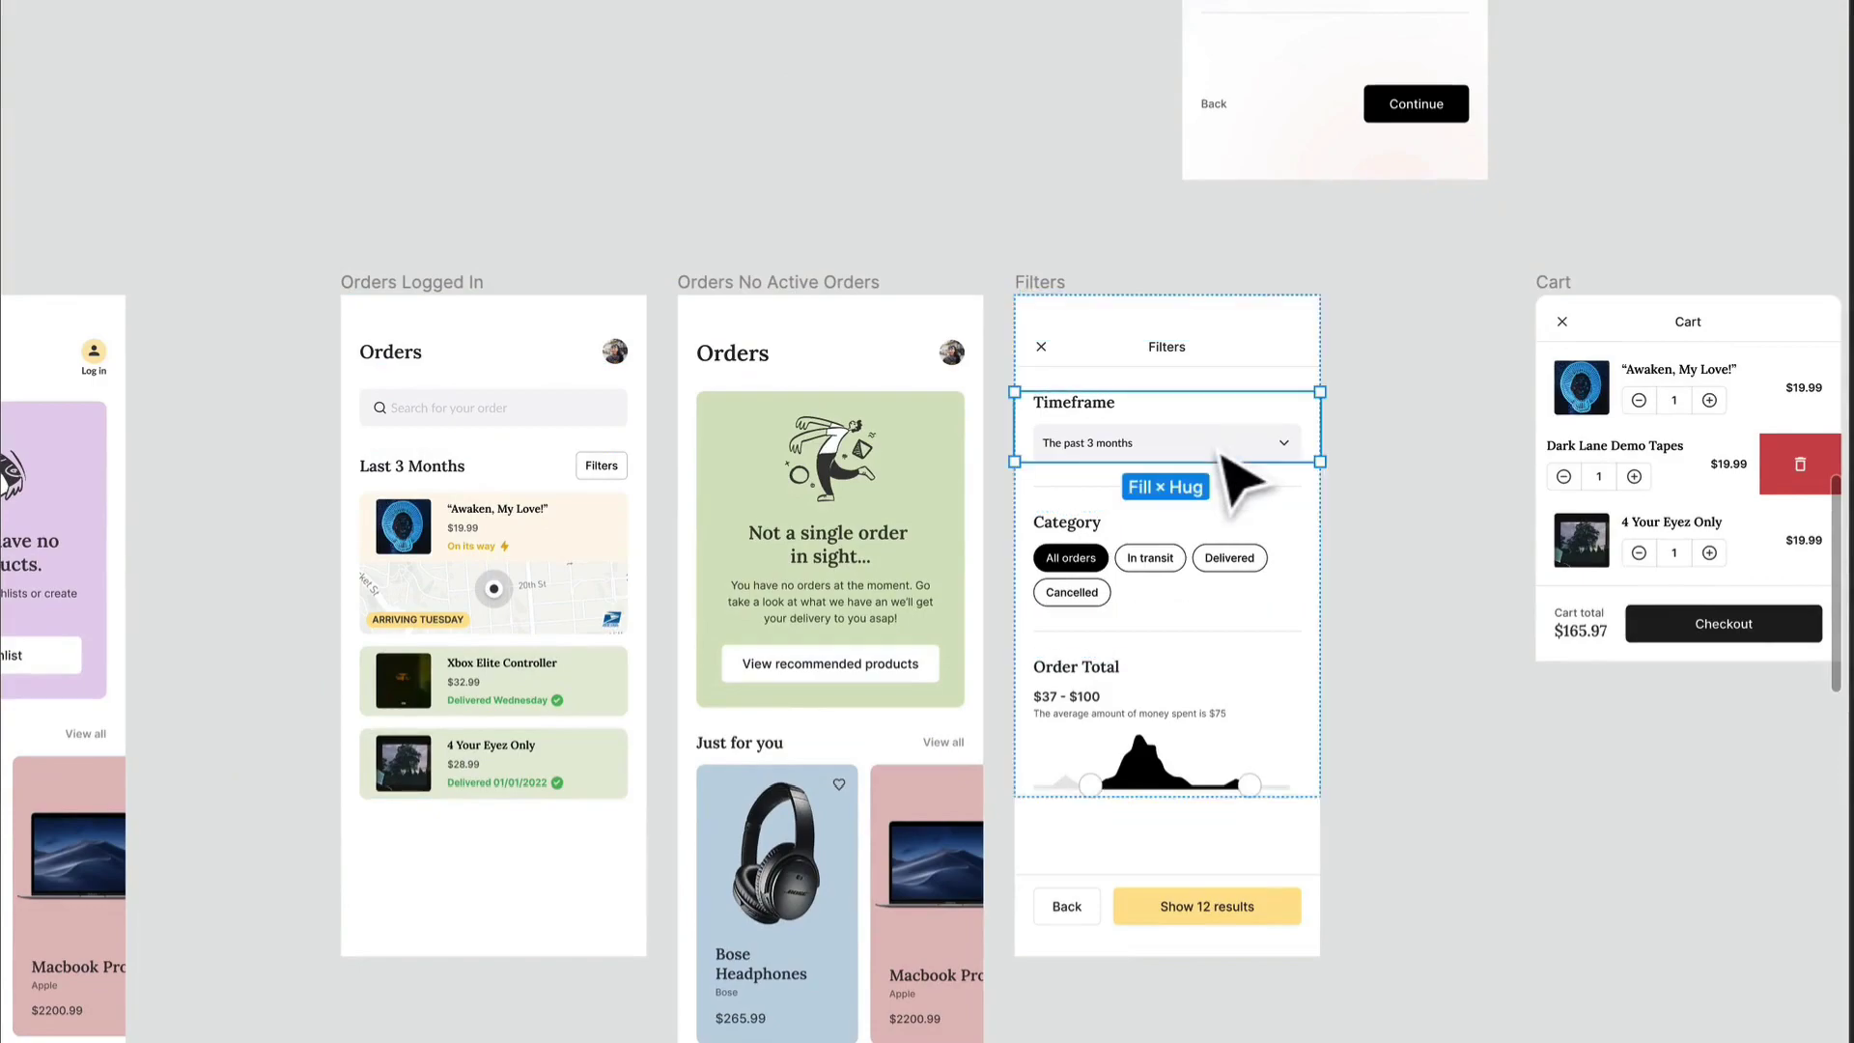
pyautogui.scroll(5, 1222, 454)
pyautogui.scroll(-4, 1232, 458)
pyautogui.scroll(-2, 1230, 457)
pyautogui.moveTo(1514, 706); pyautogui.dragTo(311, 572)
pyautogui.scroll(-3, 909, 897)
pyautogui.scroll(-1, 908, 897)
pyautogui.scroll(4, 681, 649)
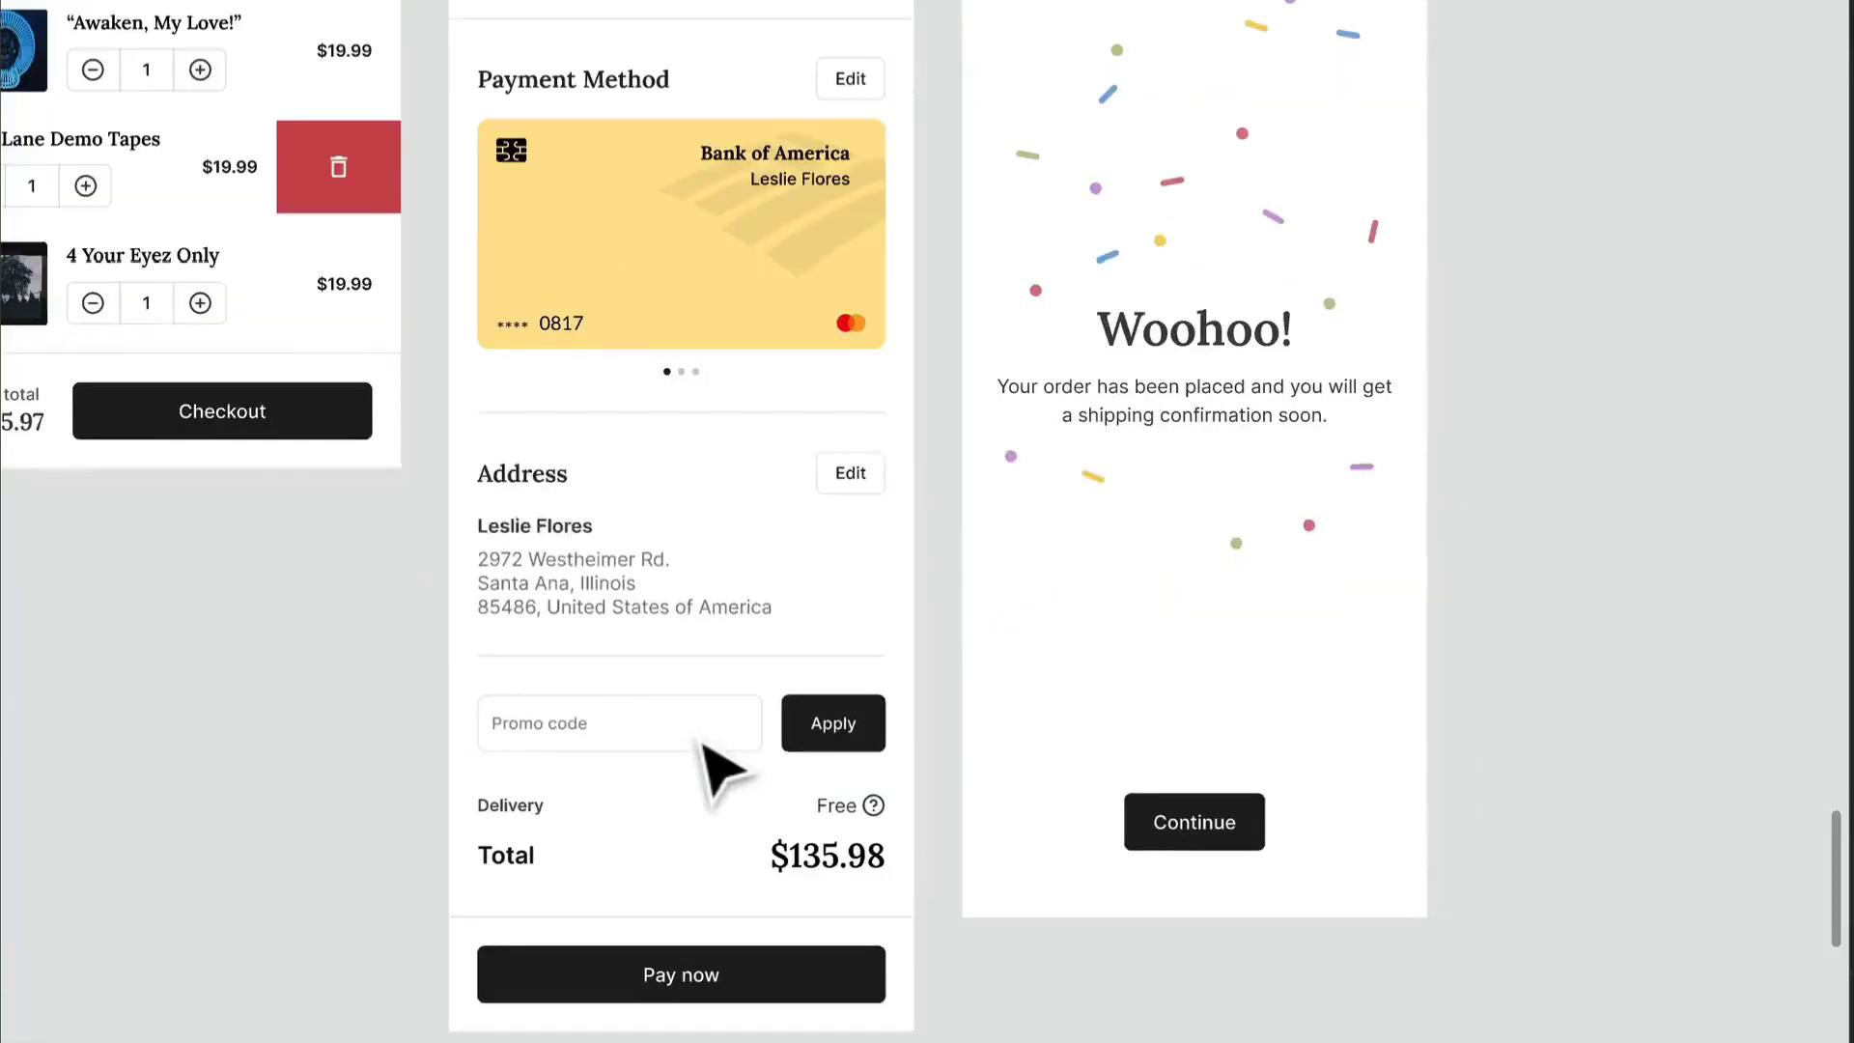
pyautogui.scroll(-2, 589, 734)
pyautogui.scroll(-1, 994, 861)
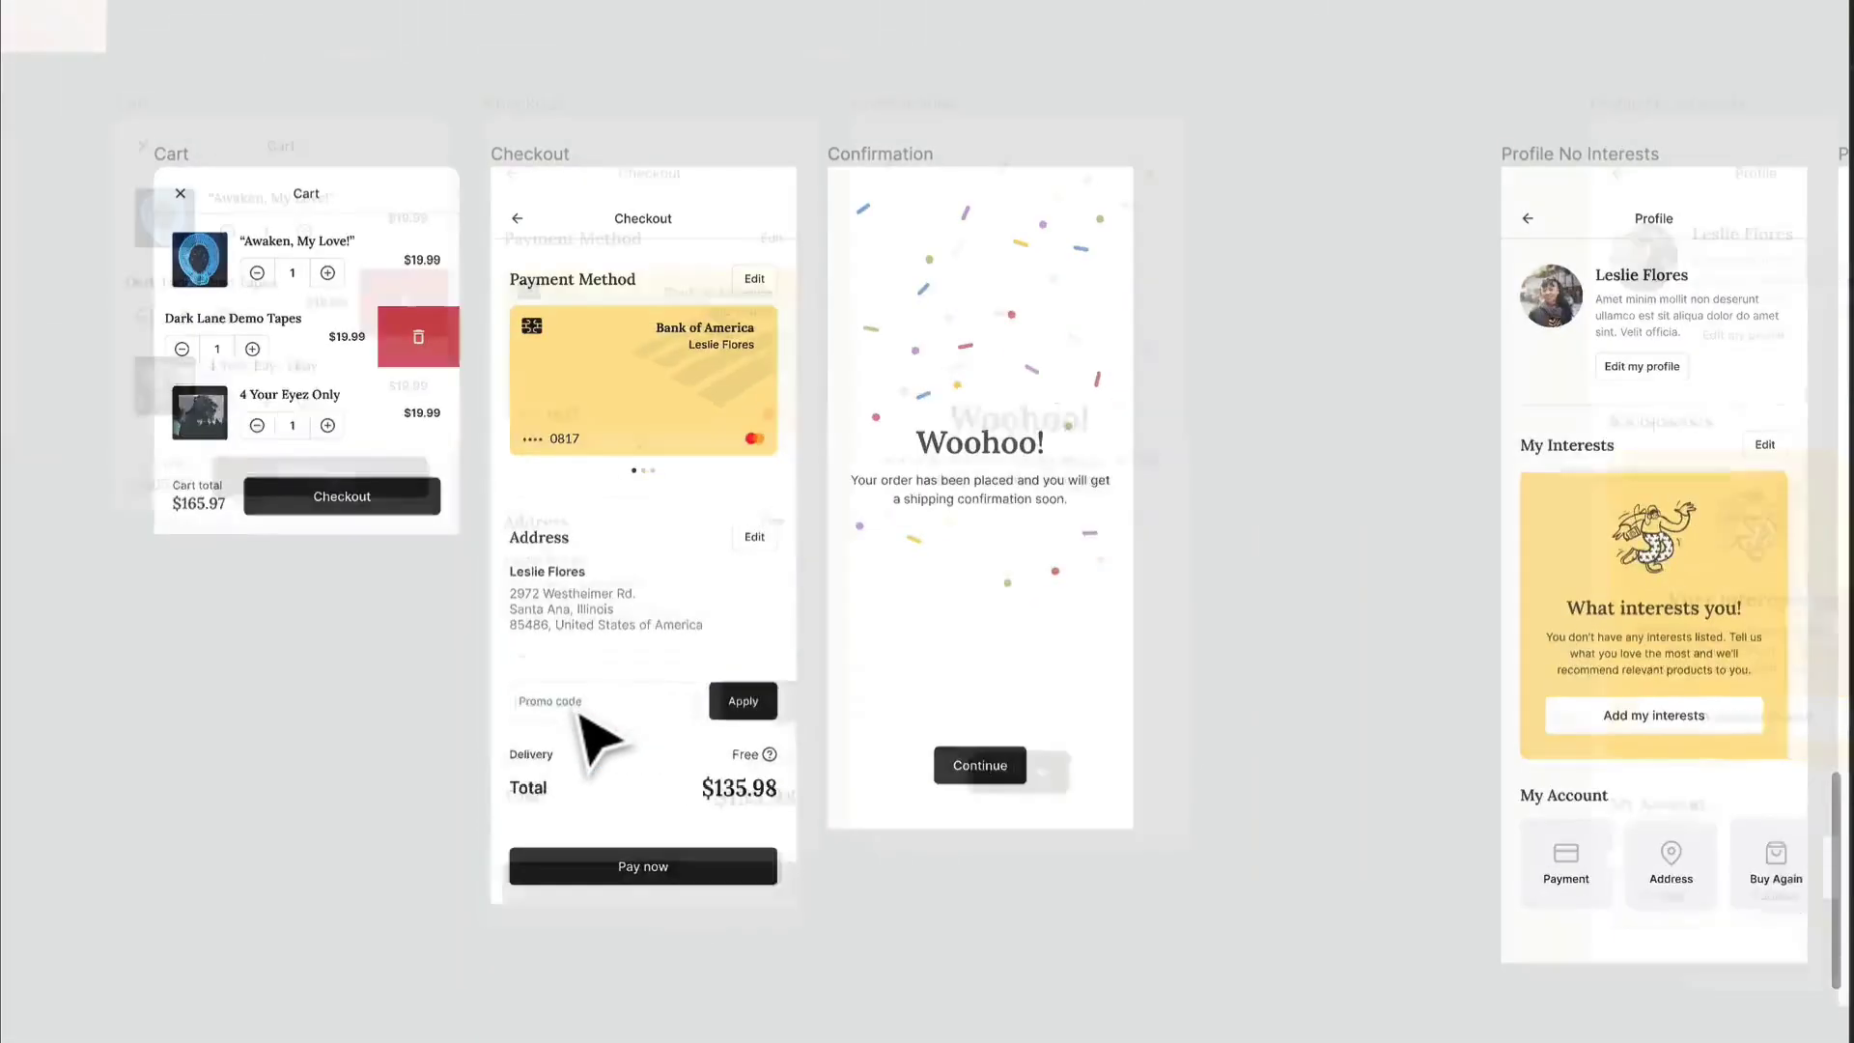
# - Examine the profile, interests, search and category screens for further input elements
pyautogui.moveTo(1313, 1033); pyautogui.dragTo(1545, 290)
pyautogui.scroll(-5, 637, 978)
pyautogui.scroll(1, 748, 676)
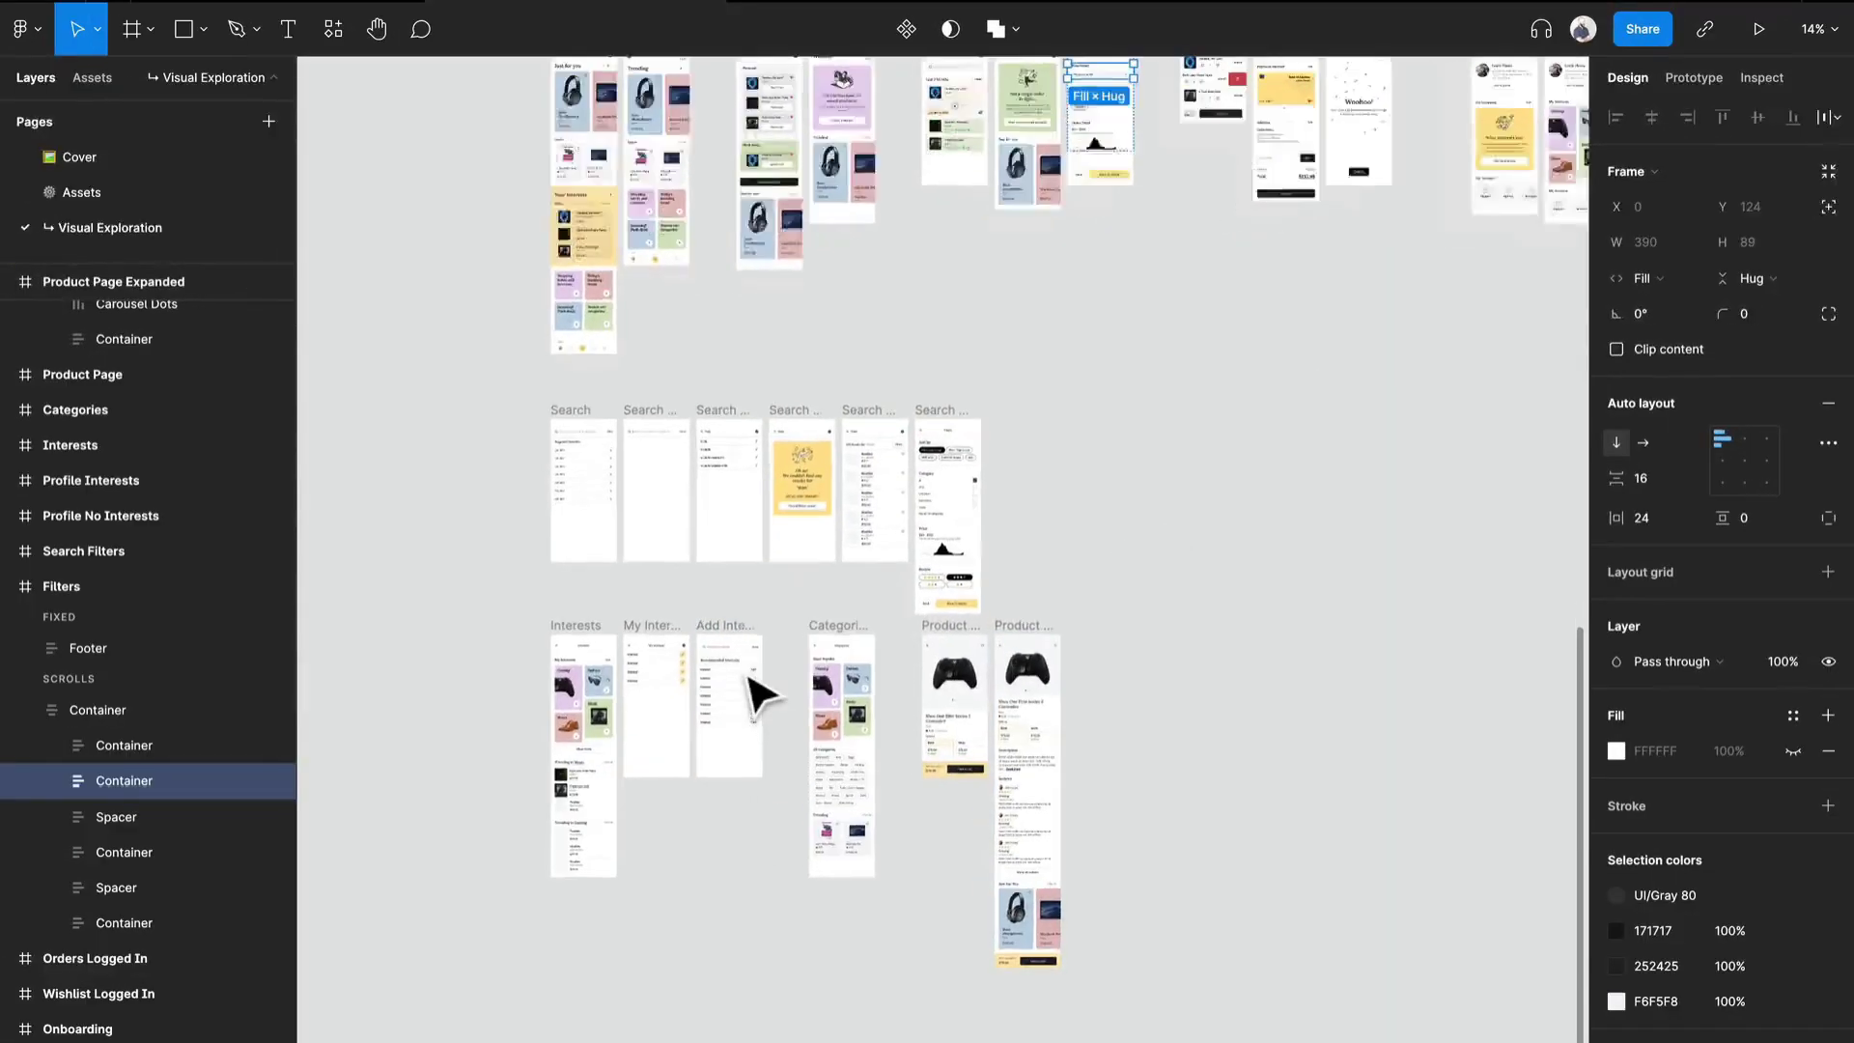
pyautogui.scroll(5, 758, 696)
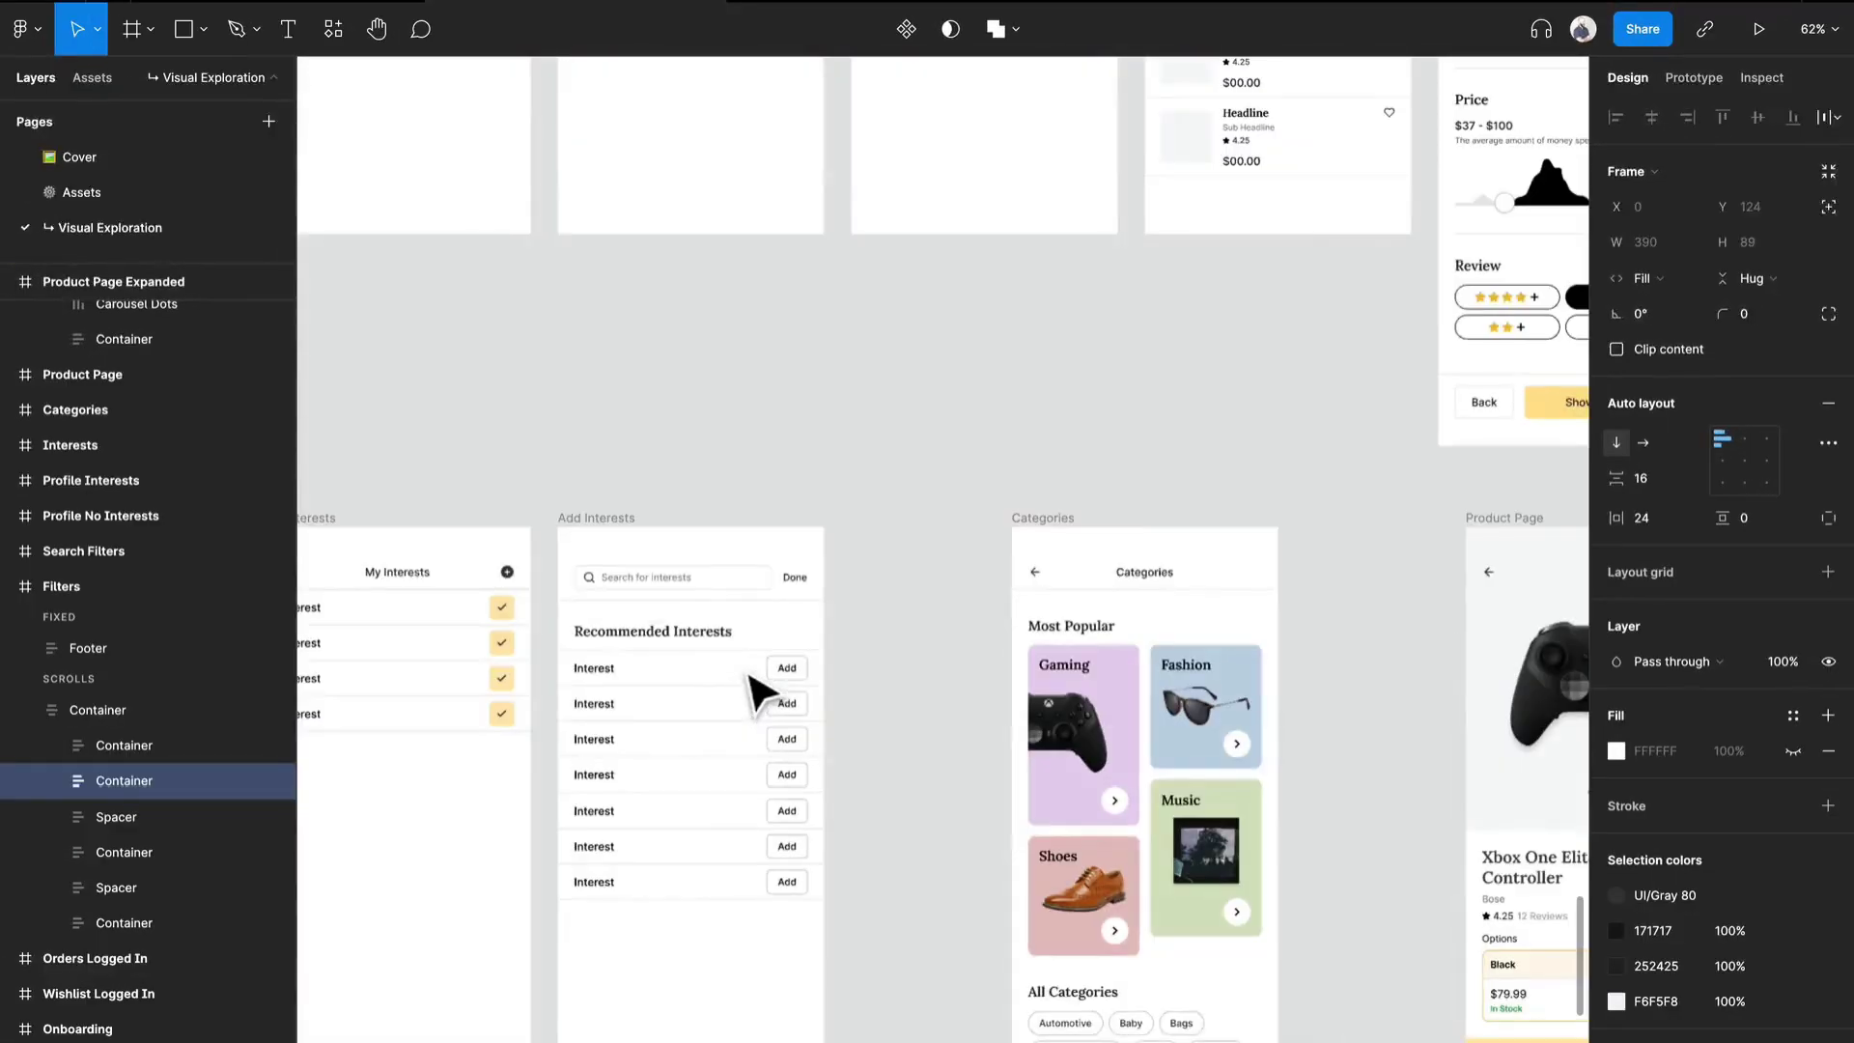
pyautogui.scroll(2, 947, 551)
pyautogui.hscroll(-1, 947, 550)
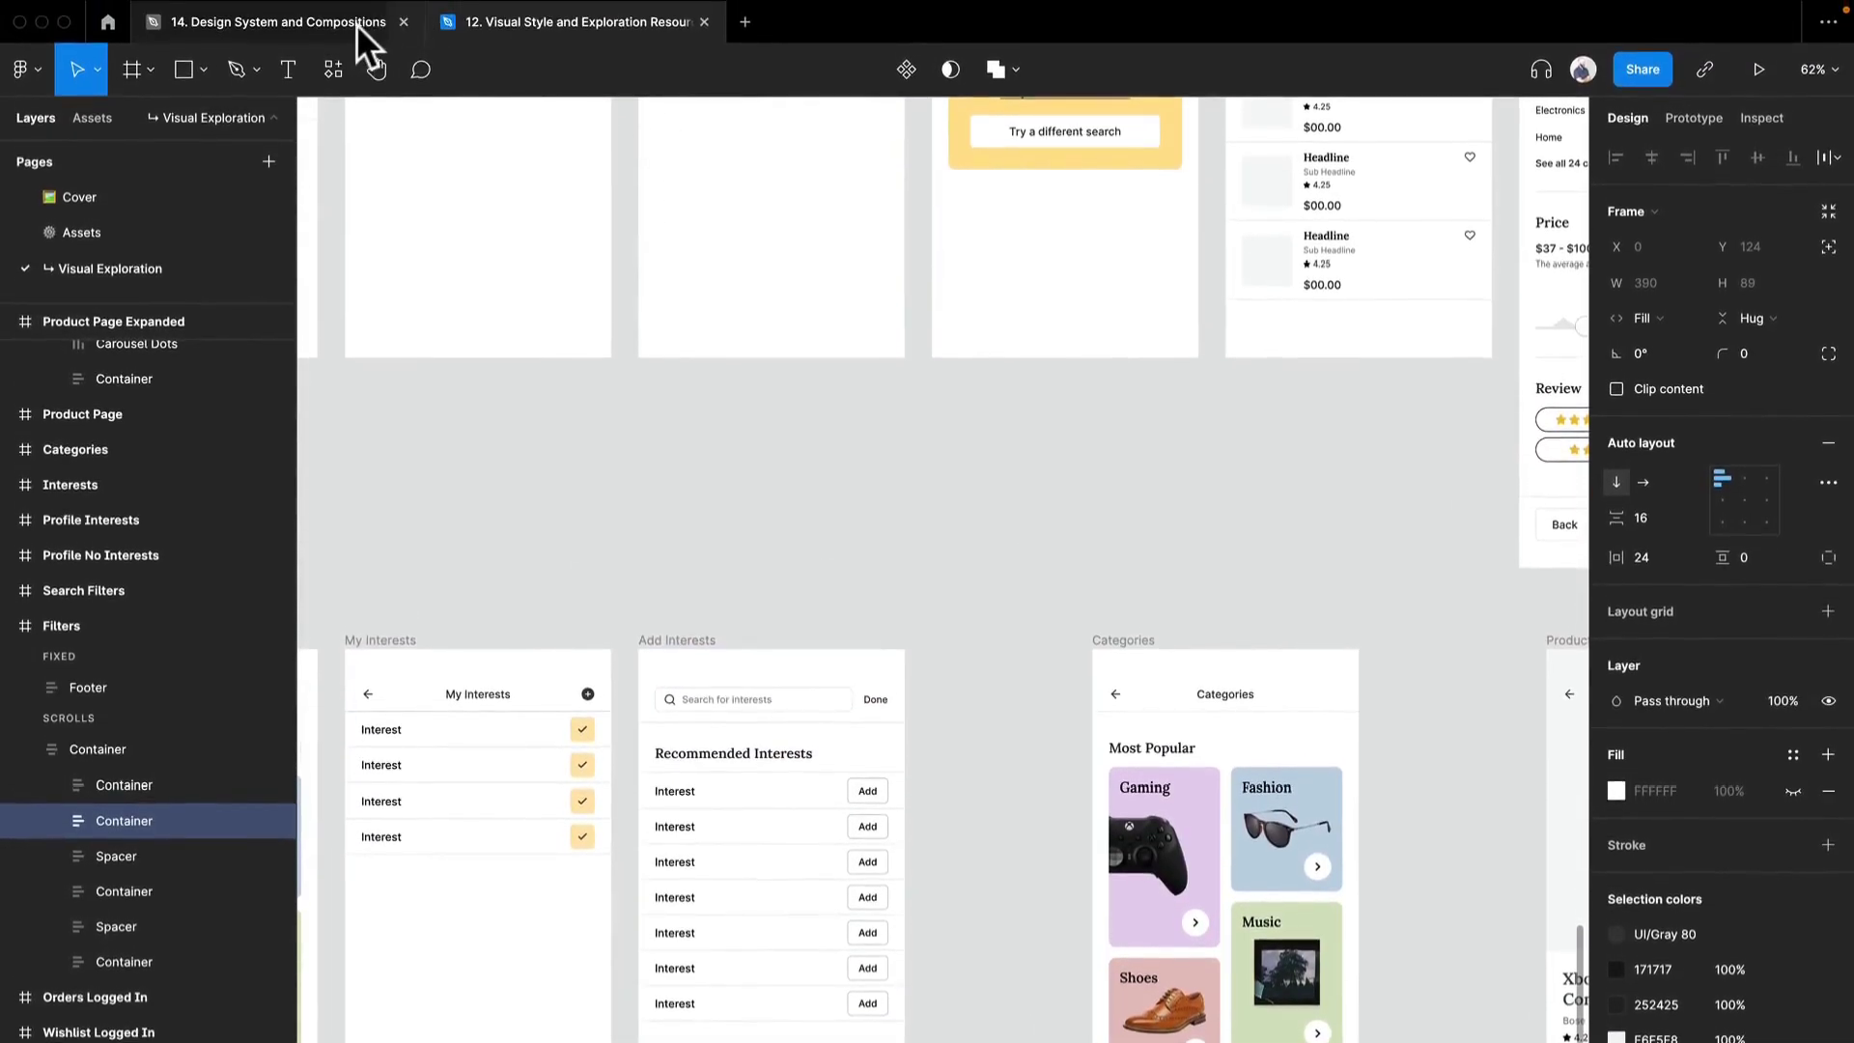
# - Return to the 14. Design System and Compositions file and inspect the Text Input layers inside the Default and Default Empty variants
pyautogui.click(357, 8)
pyautogui.click(829, 357)
pyautogui.doubleClick(830, 372)
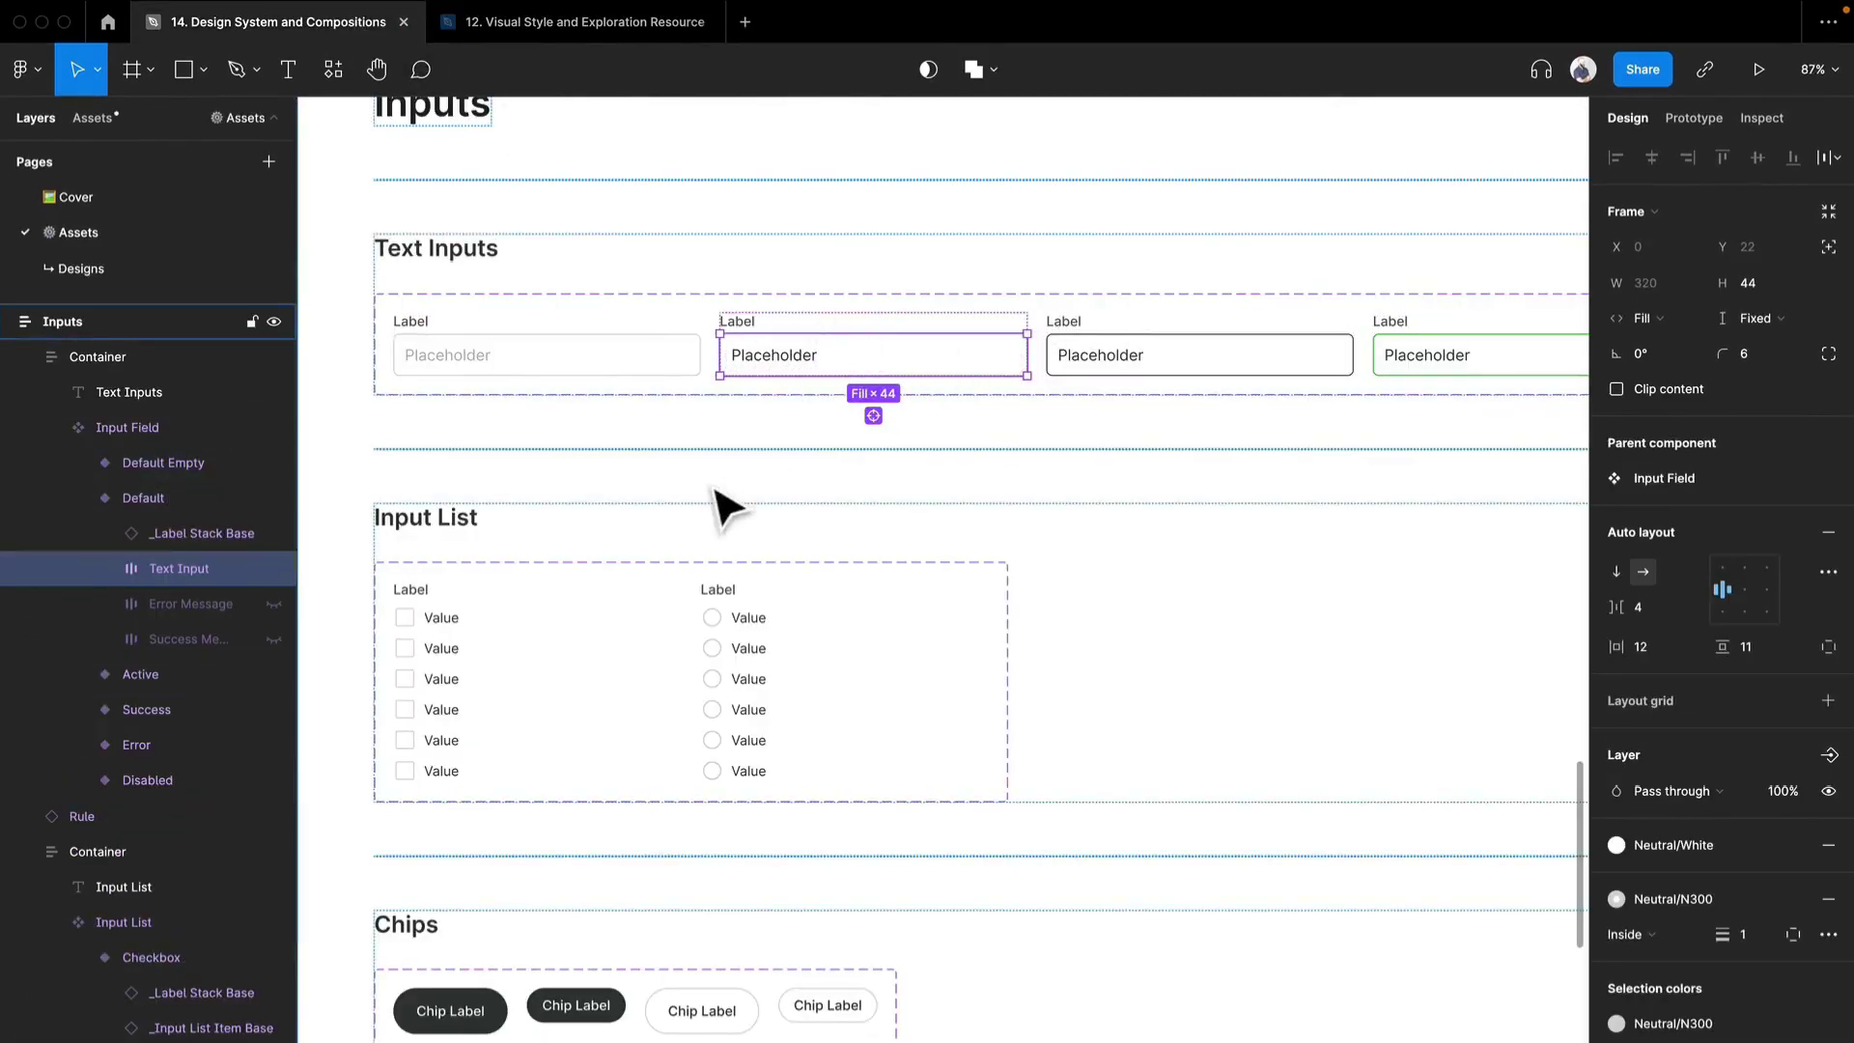
pyautogui.click(687, 650)
pyautogui.click(647, 371)
pyautogui.click(648, 363)
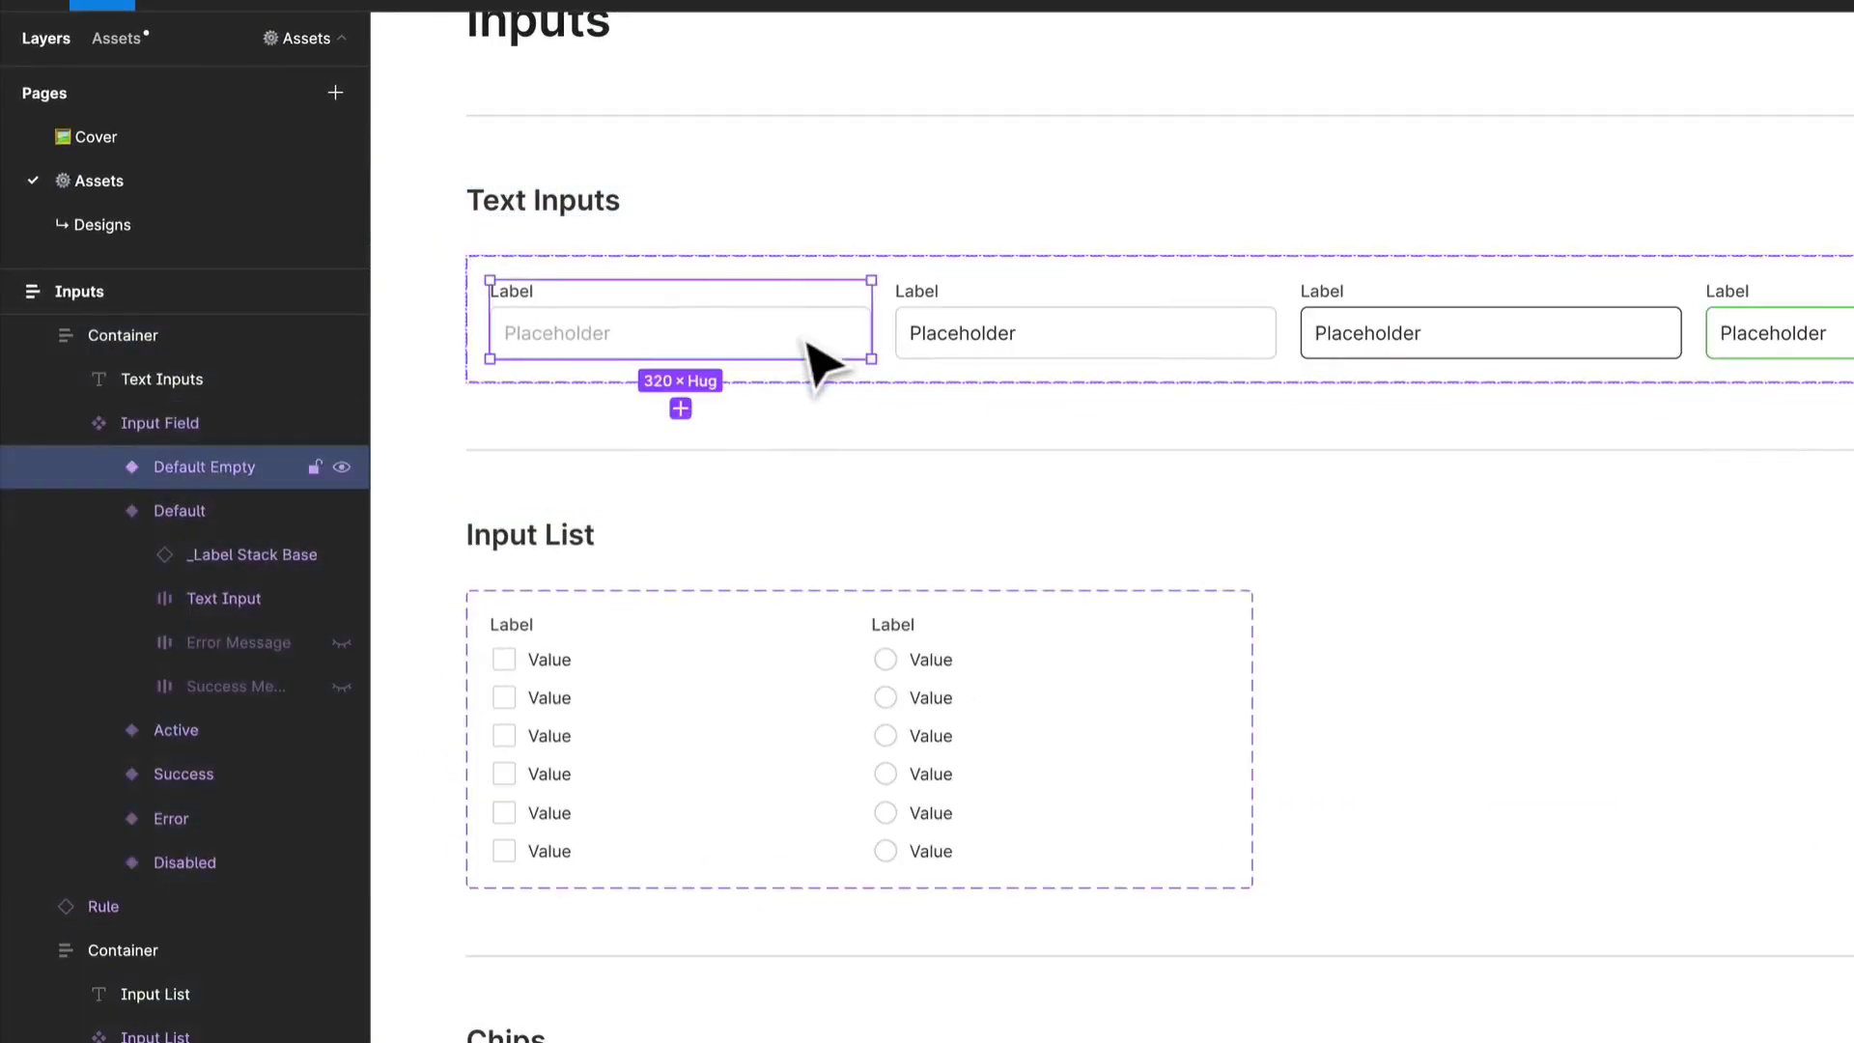
pyautogui.doubleClick(816, 363)
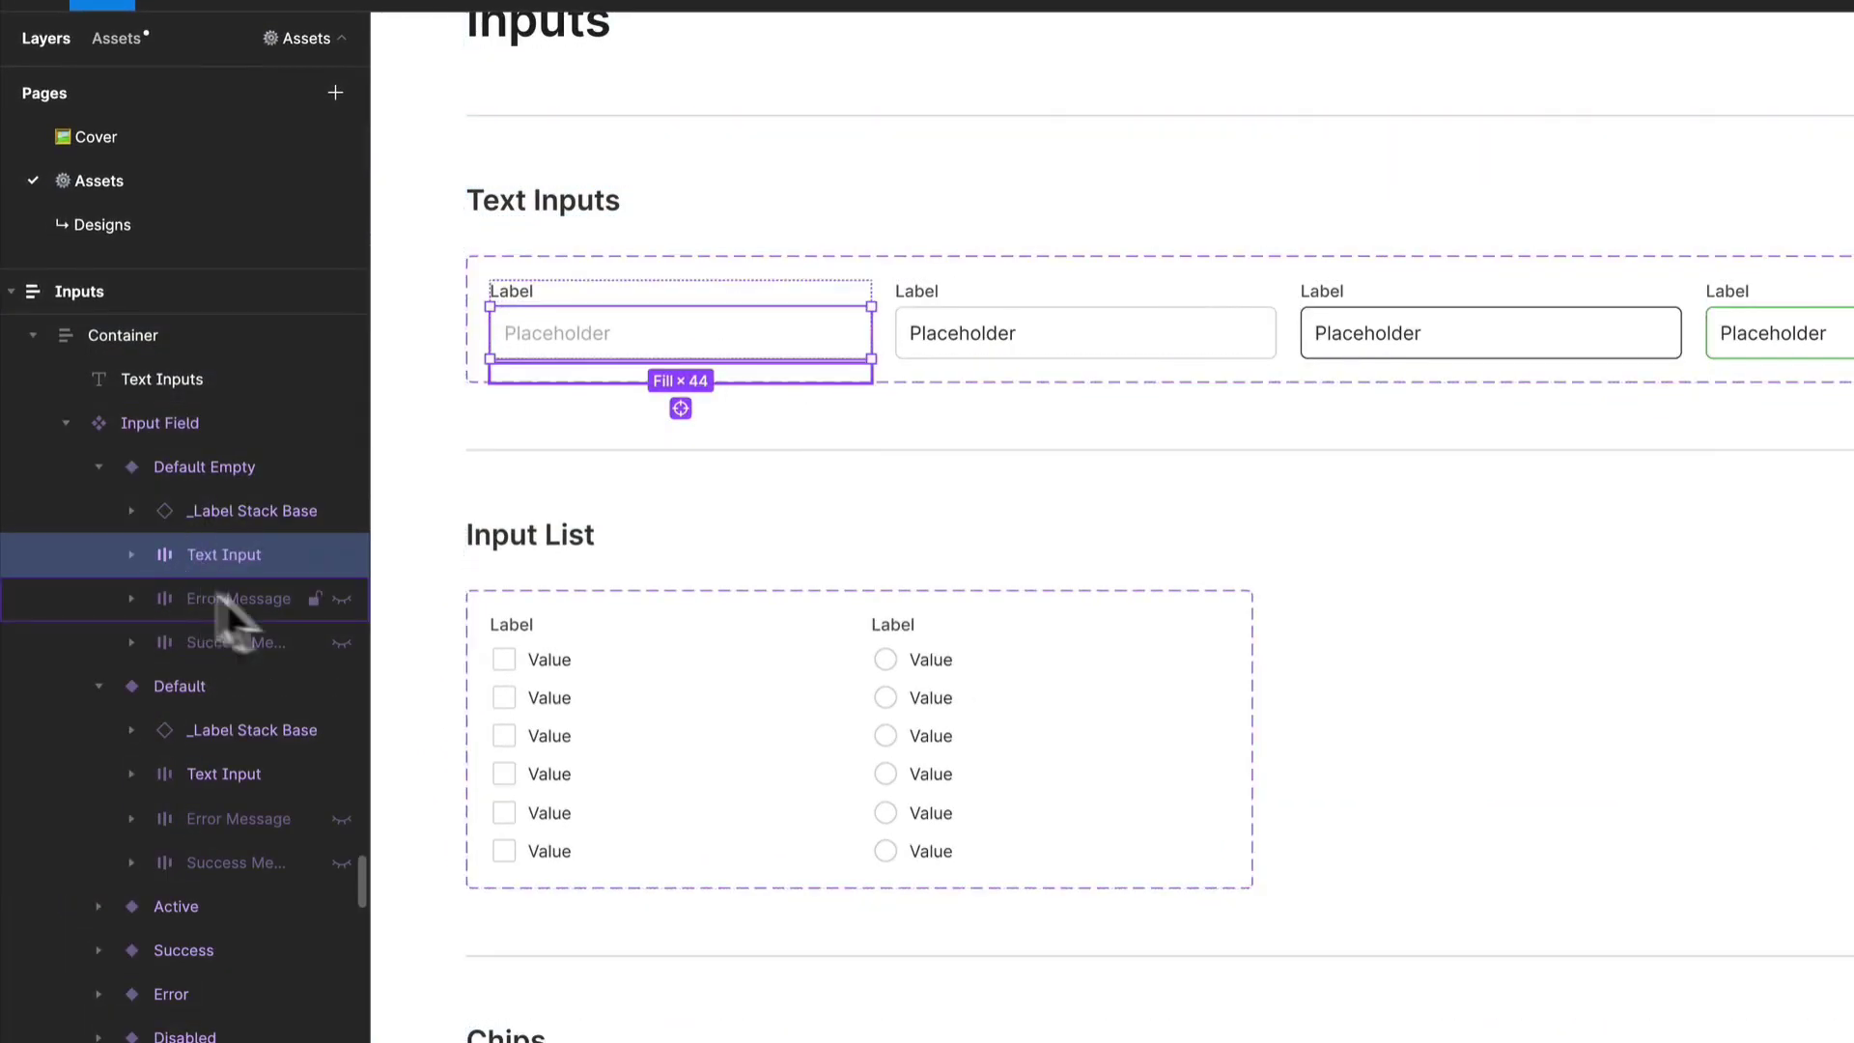
# - Try showing the hidden Error Message layer of the Default Empty variant, hide it again, and reselect its Text Input layer
pyautogui.click(338, 597)
pyautogui.click(336, 593)
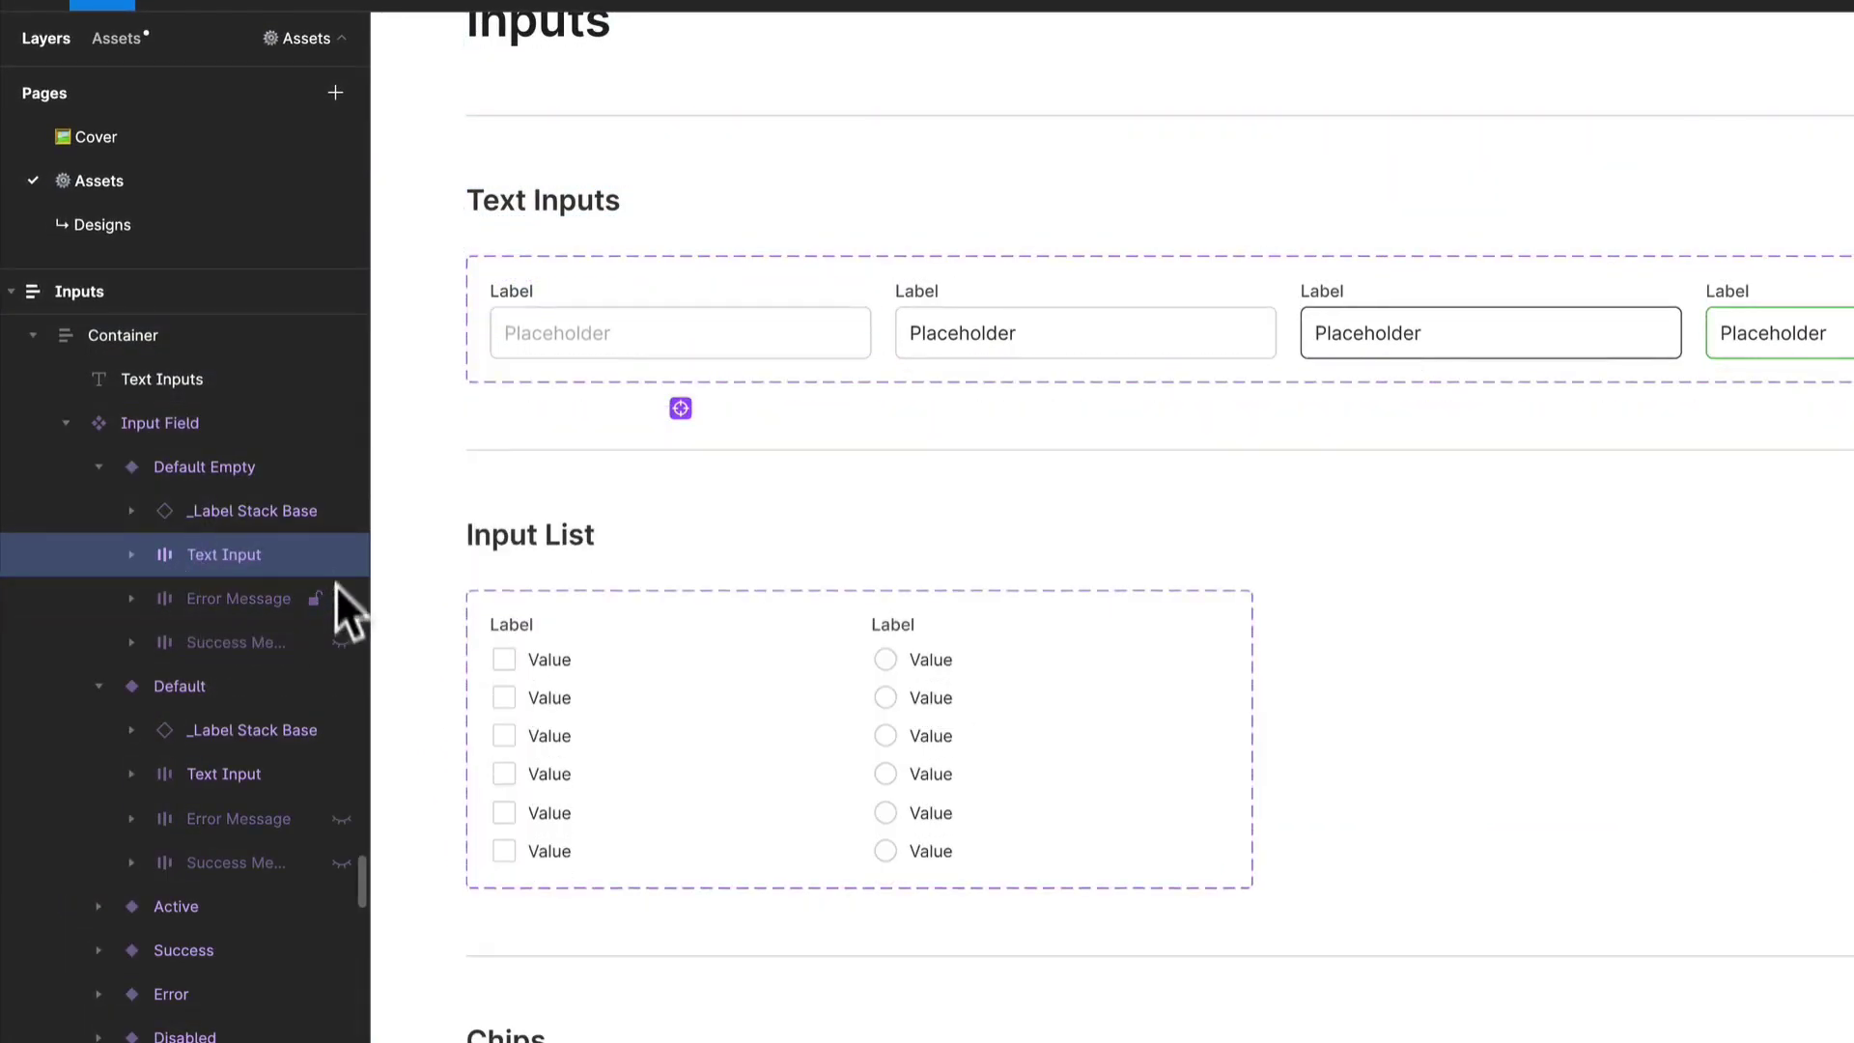
pyautogui.click(162, 554)
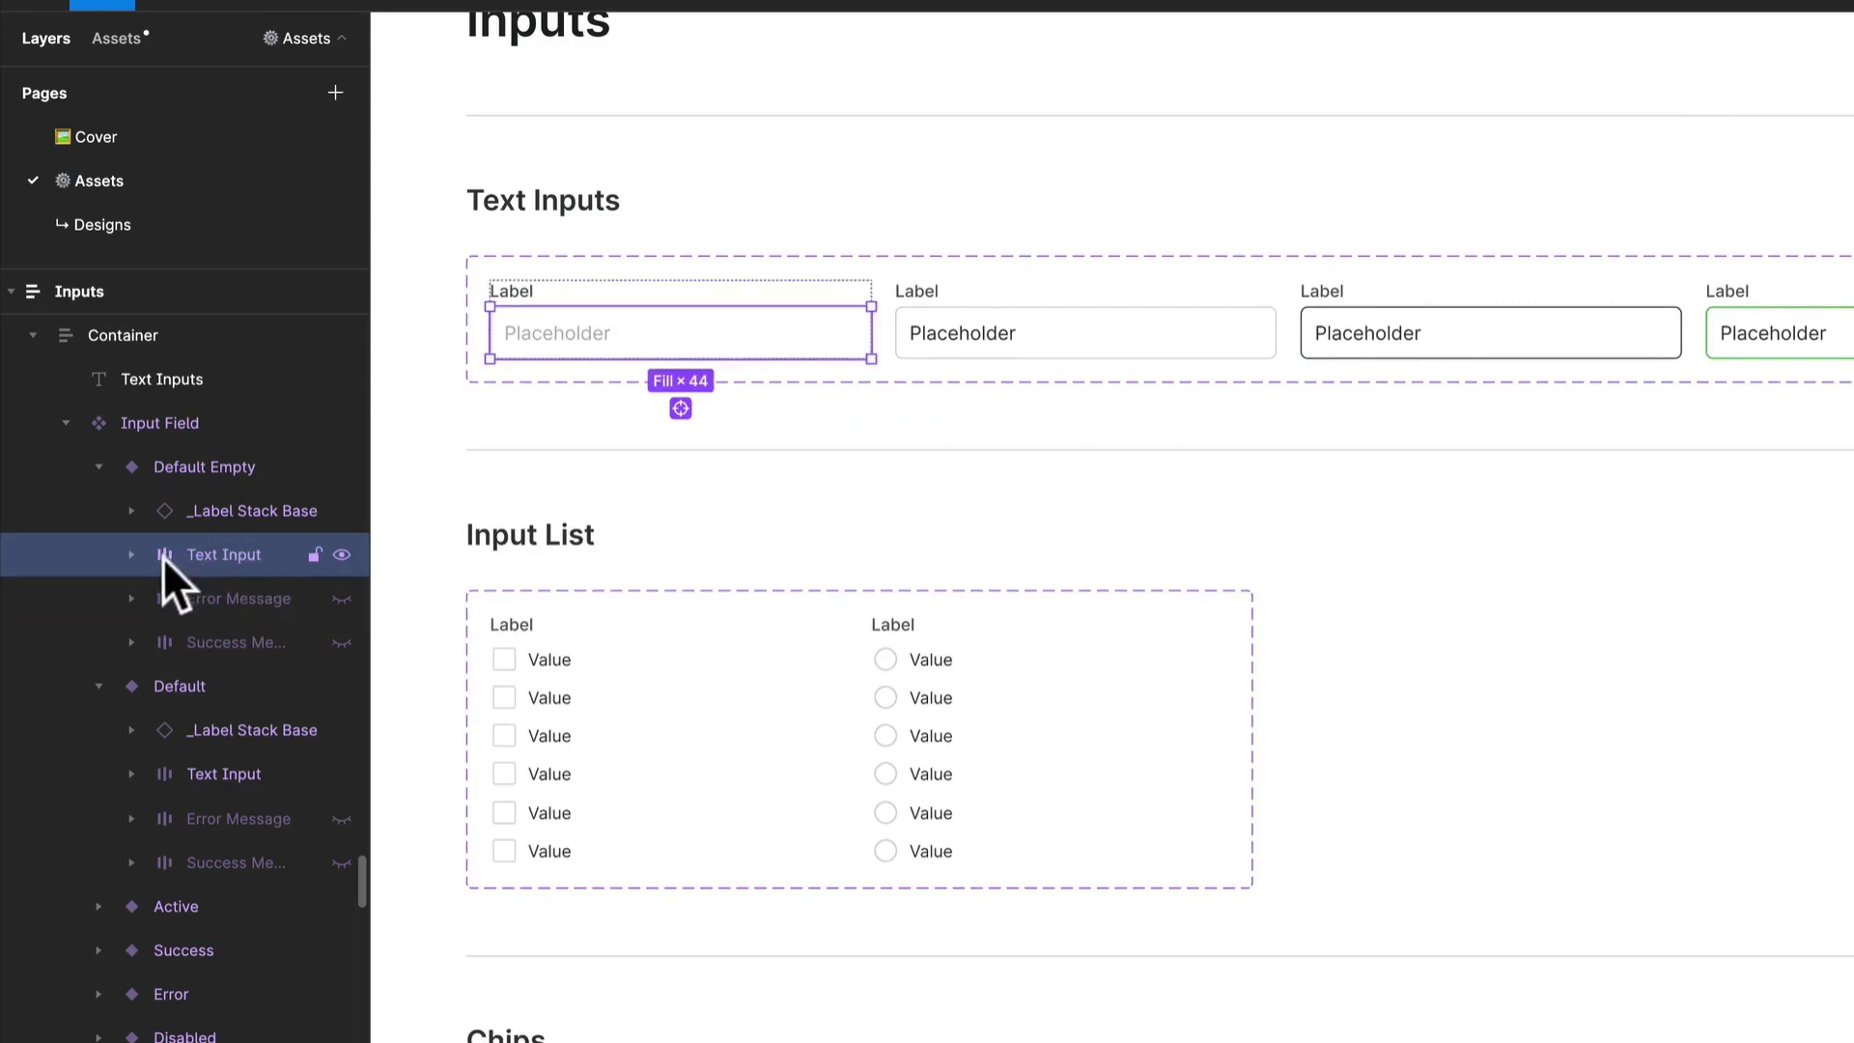
pyautogui.click(678, 300)
# - Place a test instance of the Default Empty Input Field on the blank canvas beside the Inputs frame
pyautogui.scroll(-3, 679, 299)
pyautogui.hscroll(-7, 649, 641)
pyautogui.scroll(2, 649, 641)
pyautogui.click(649, 641)
pyautogui.click(1014, 507)
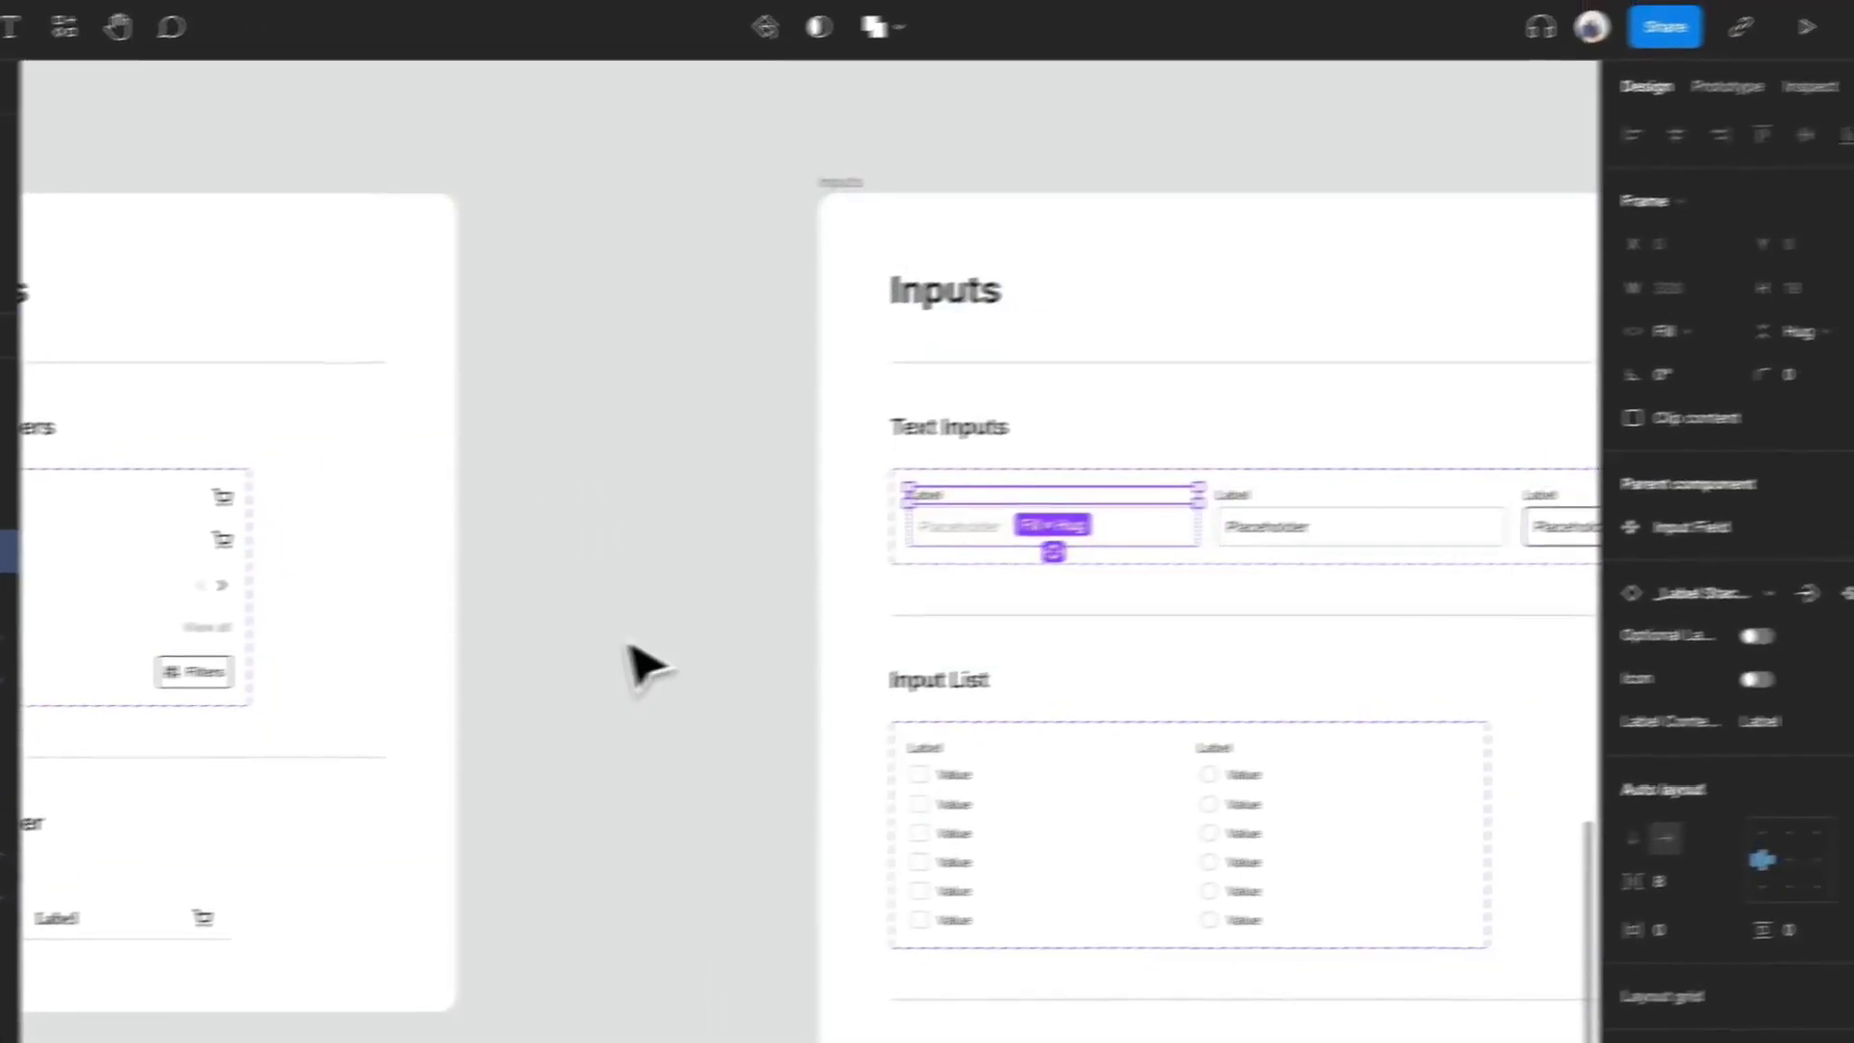
pyautogui.click(1012, 504)
pyautogui.moveTo(1038, 545); pyautogui.dragTo(641, 647)
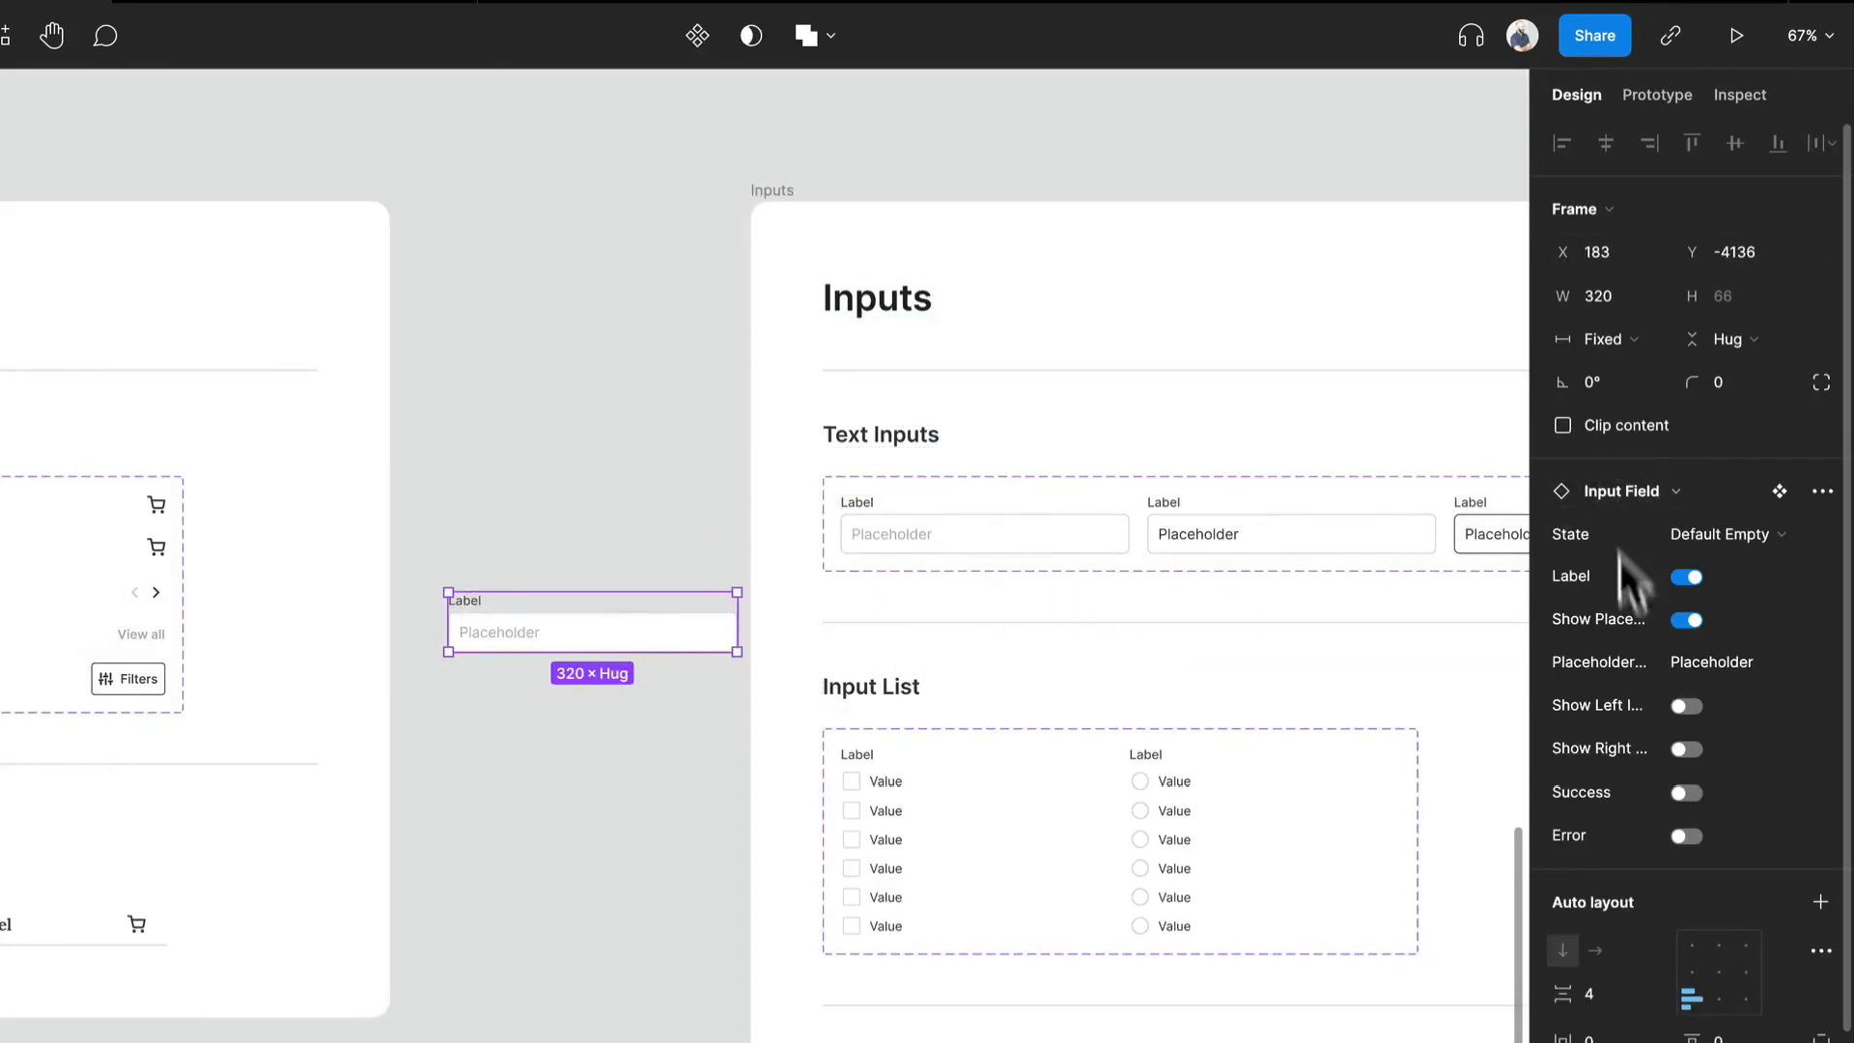
# - Turn off the test instance's label and placeholder, and try its left and right icons on and off
pyautogui.click(1687, 577)
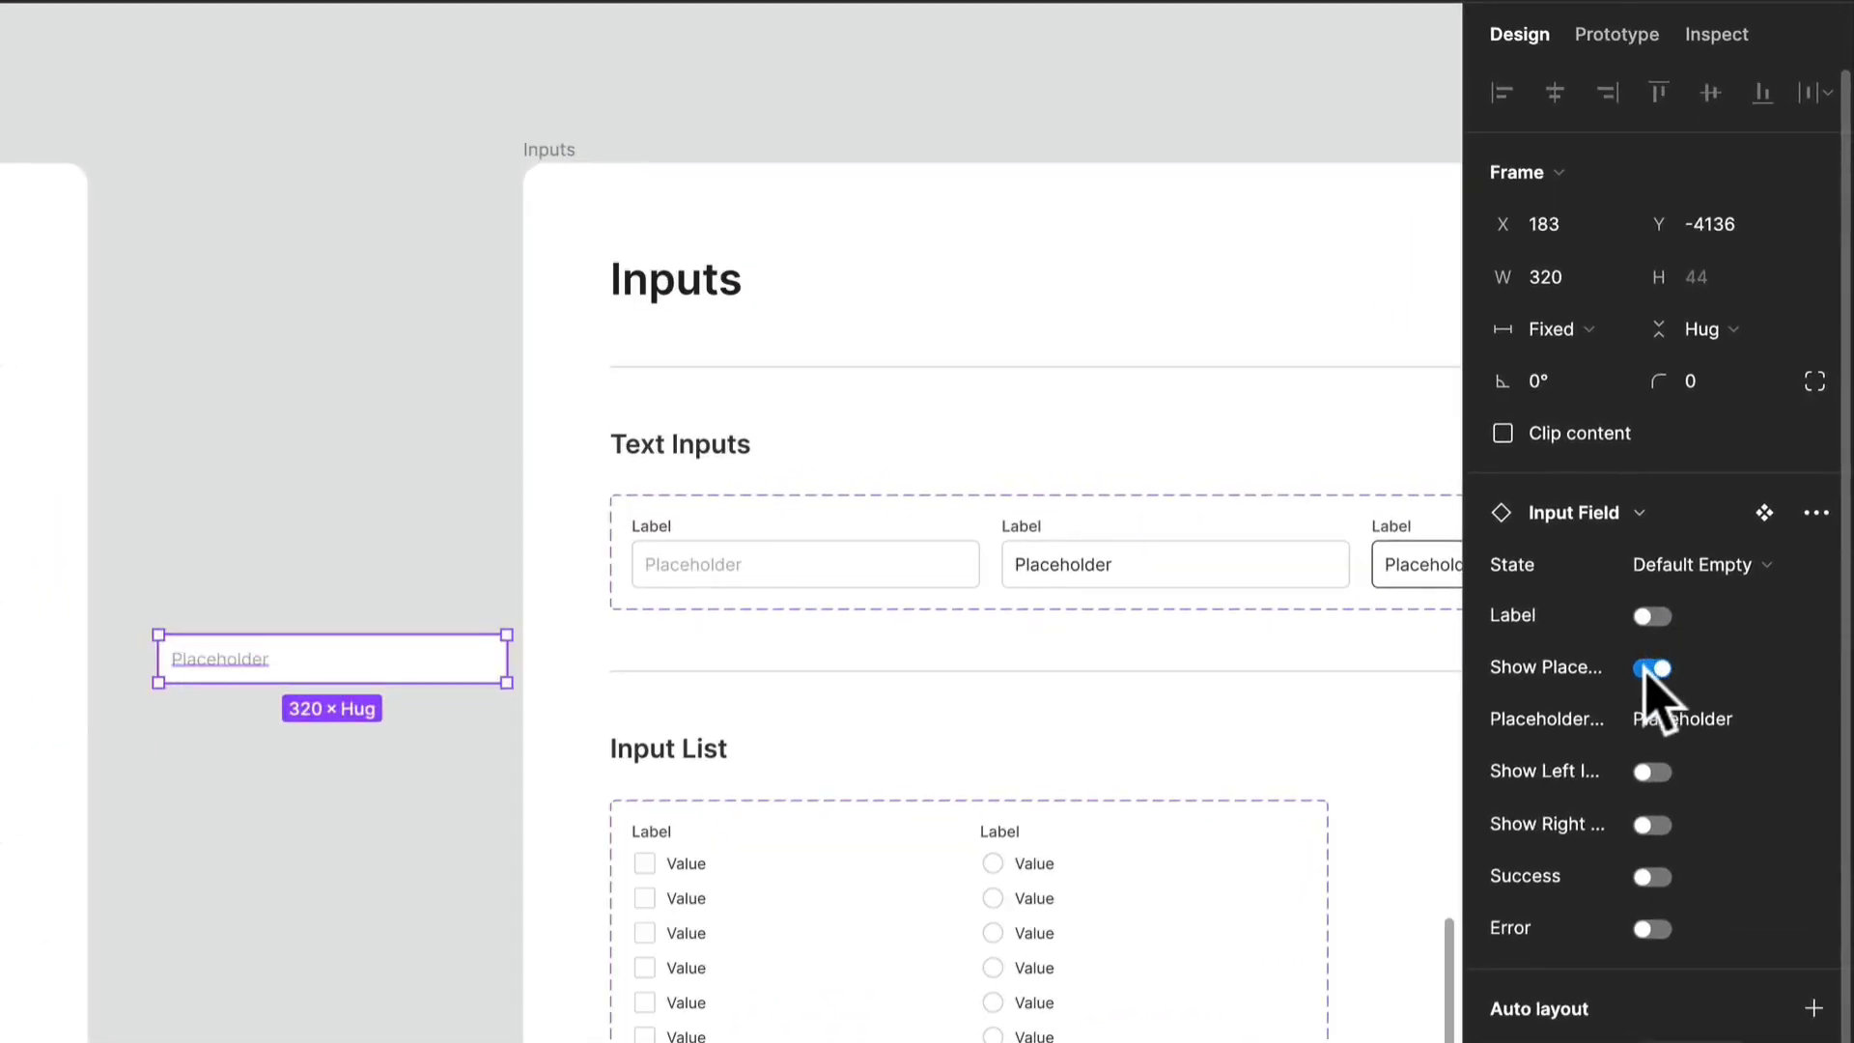
pyautogui.click(1649, 667)
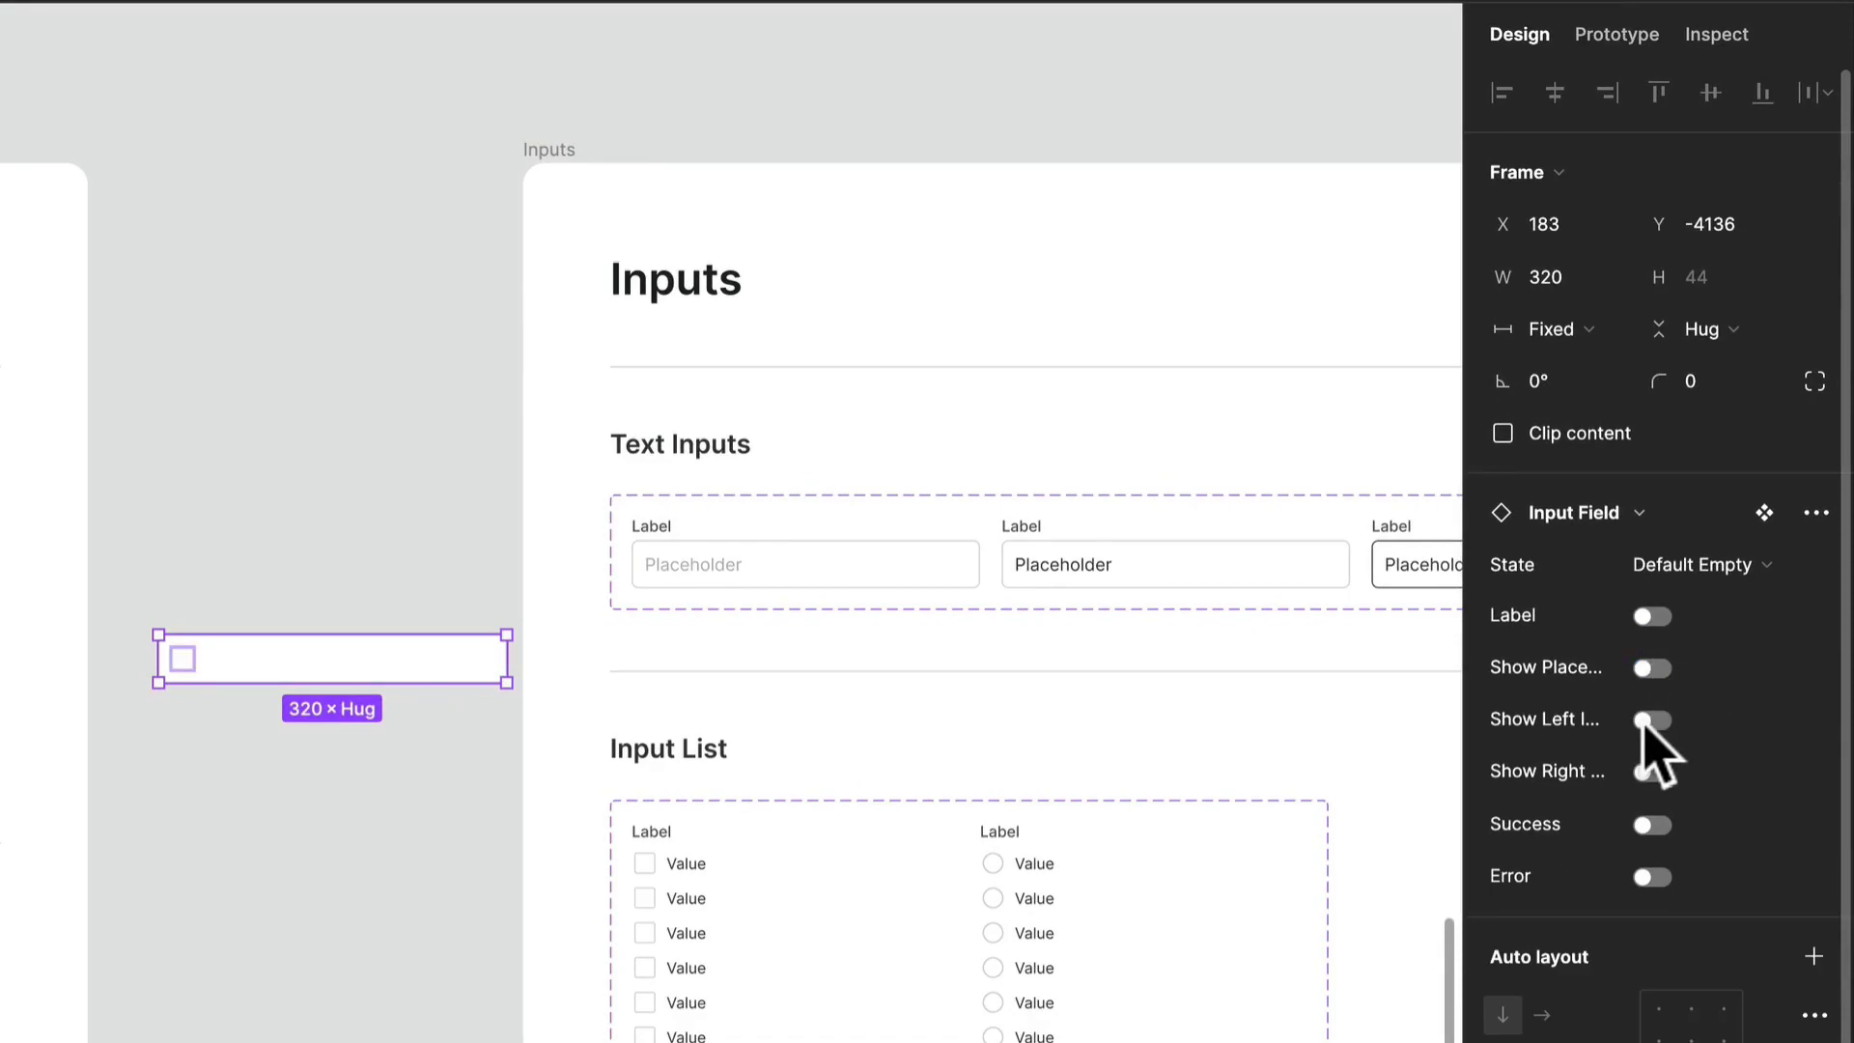
pyautogui.click(1651, 722)
pyautogui.click(1651, 721)
pyautogui.click(1652, 772)
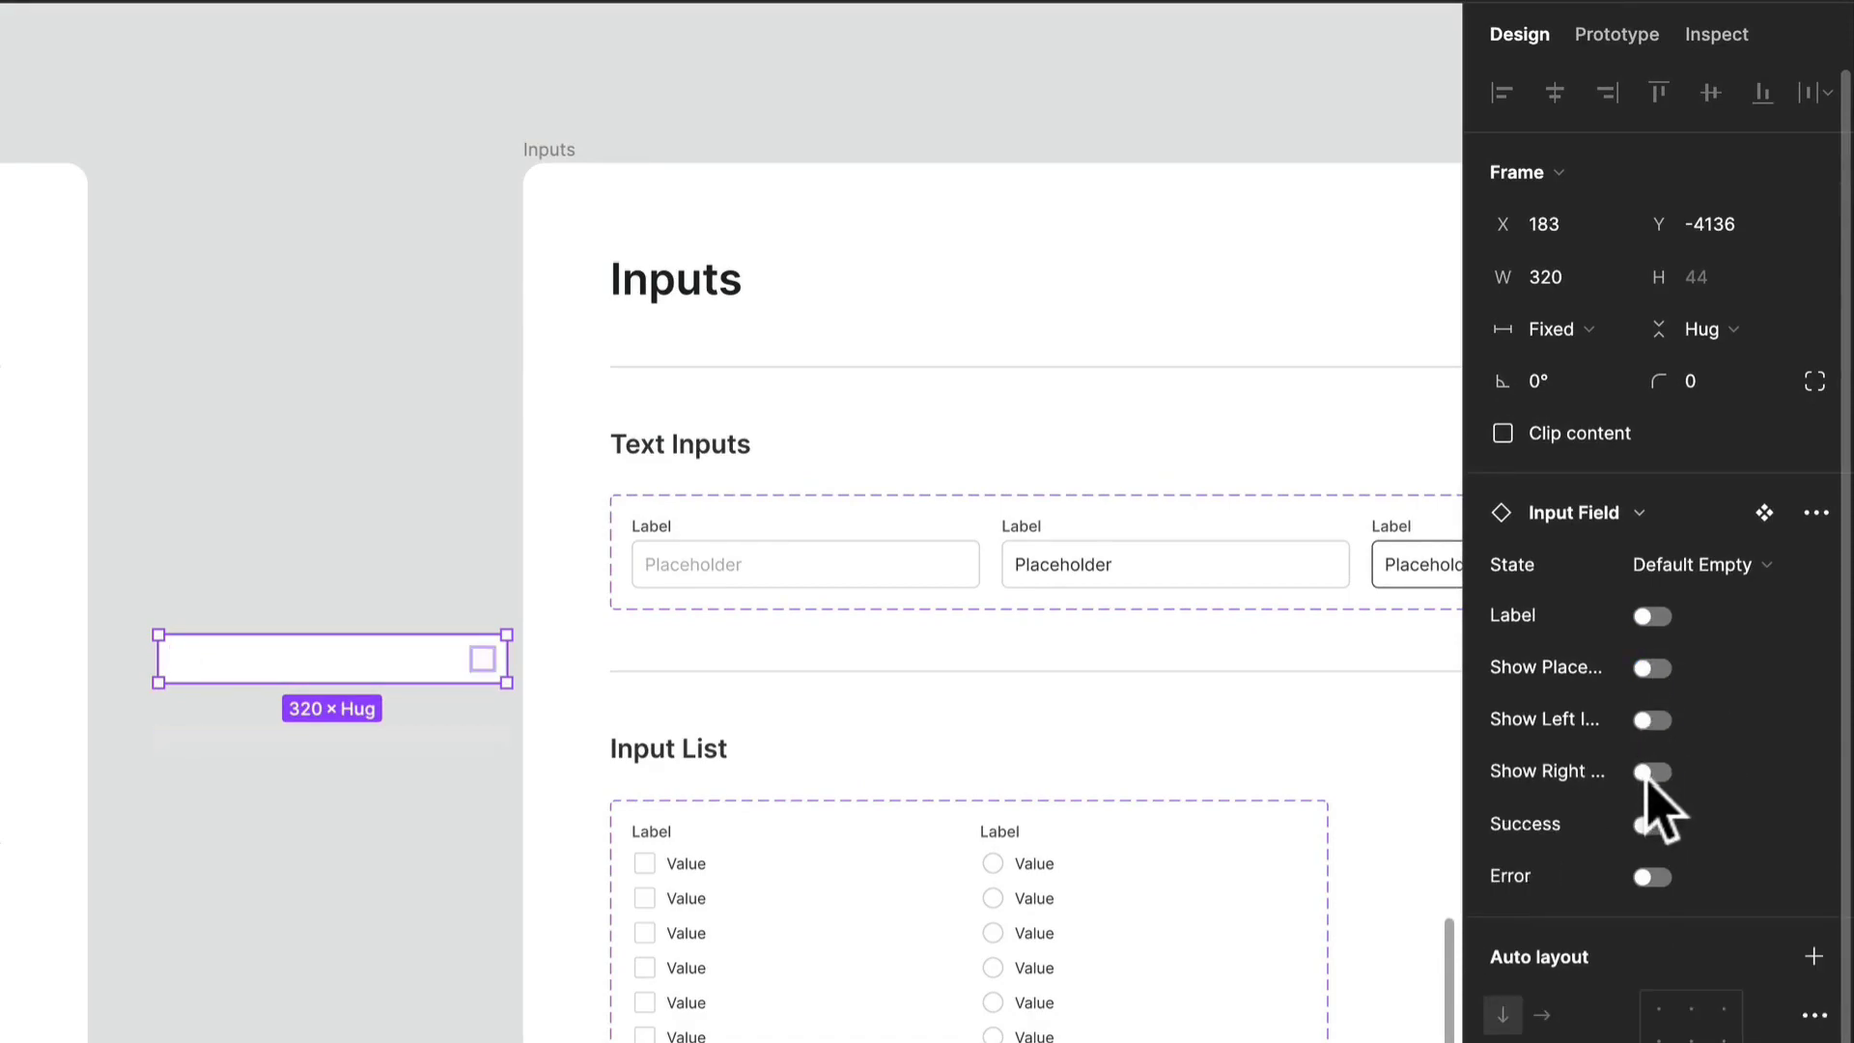
pyautogui.click(1650, 772)
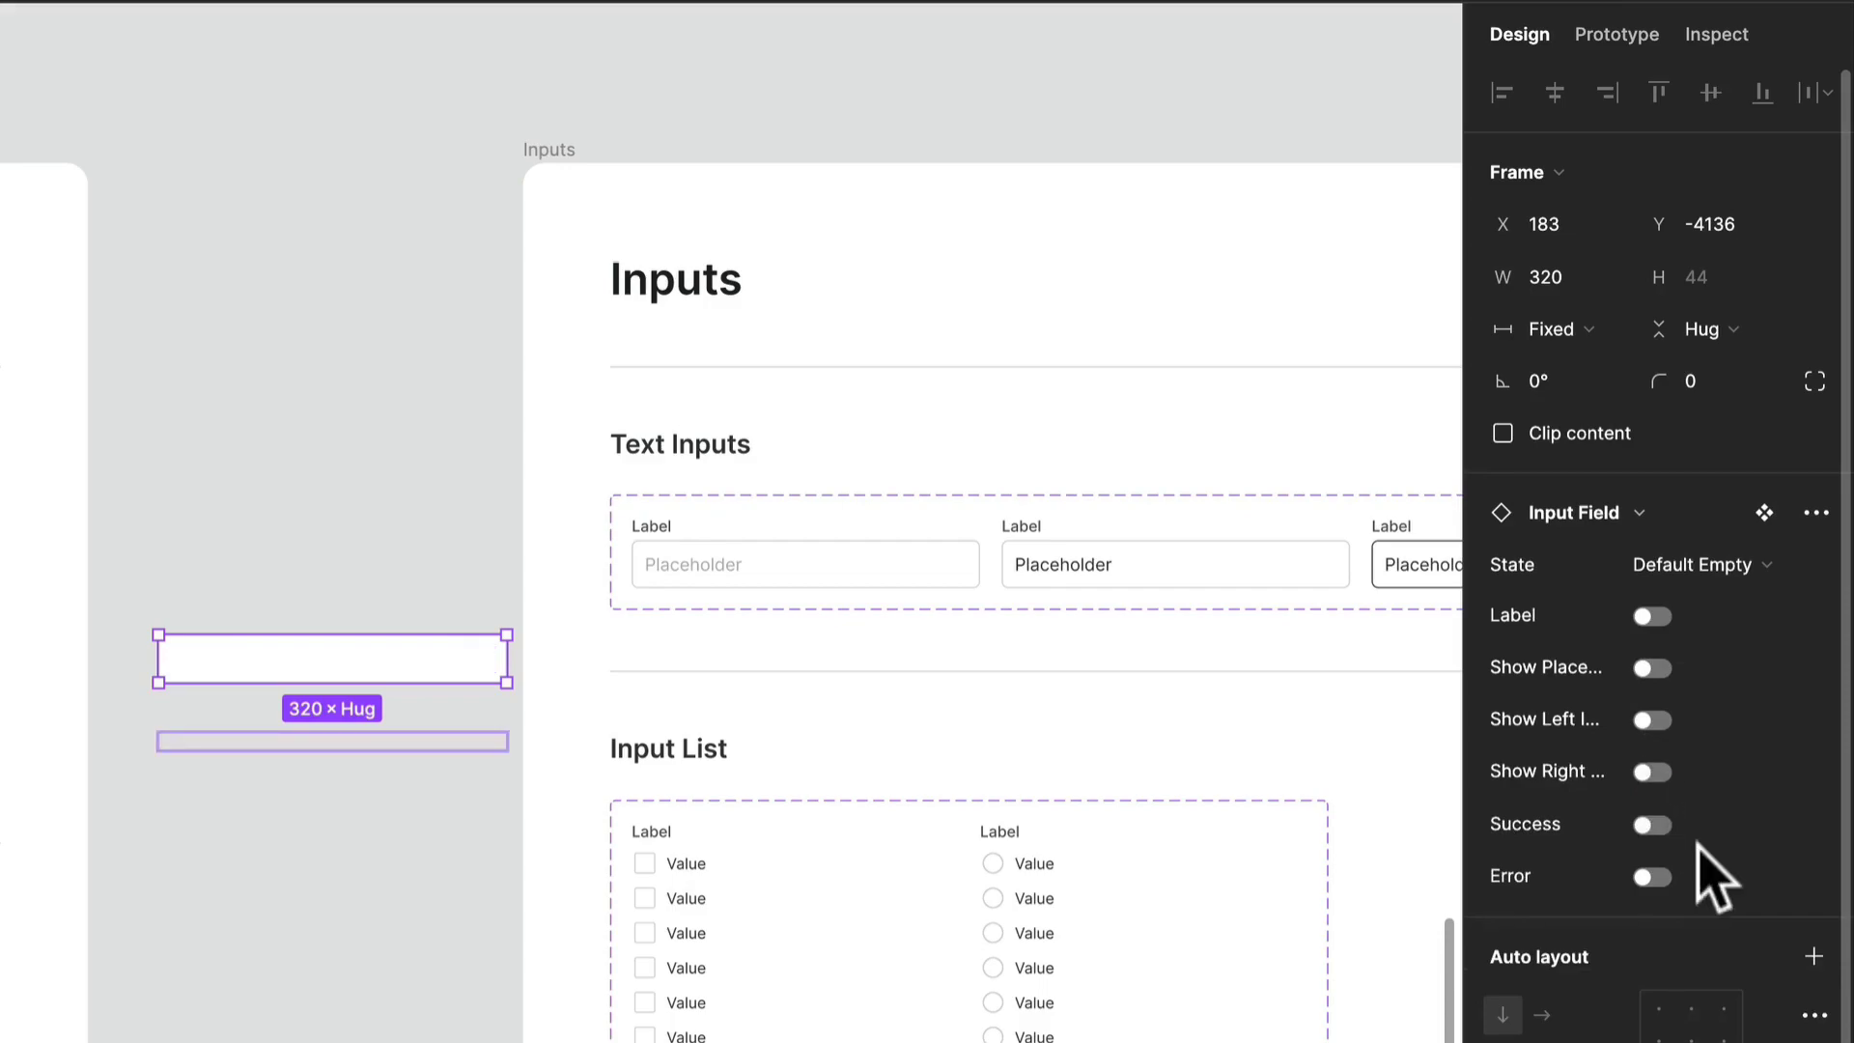
# - Try the test instance's Success message on and off, and turn its Label back on
pyautogui.click(1654, 827)
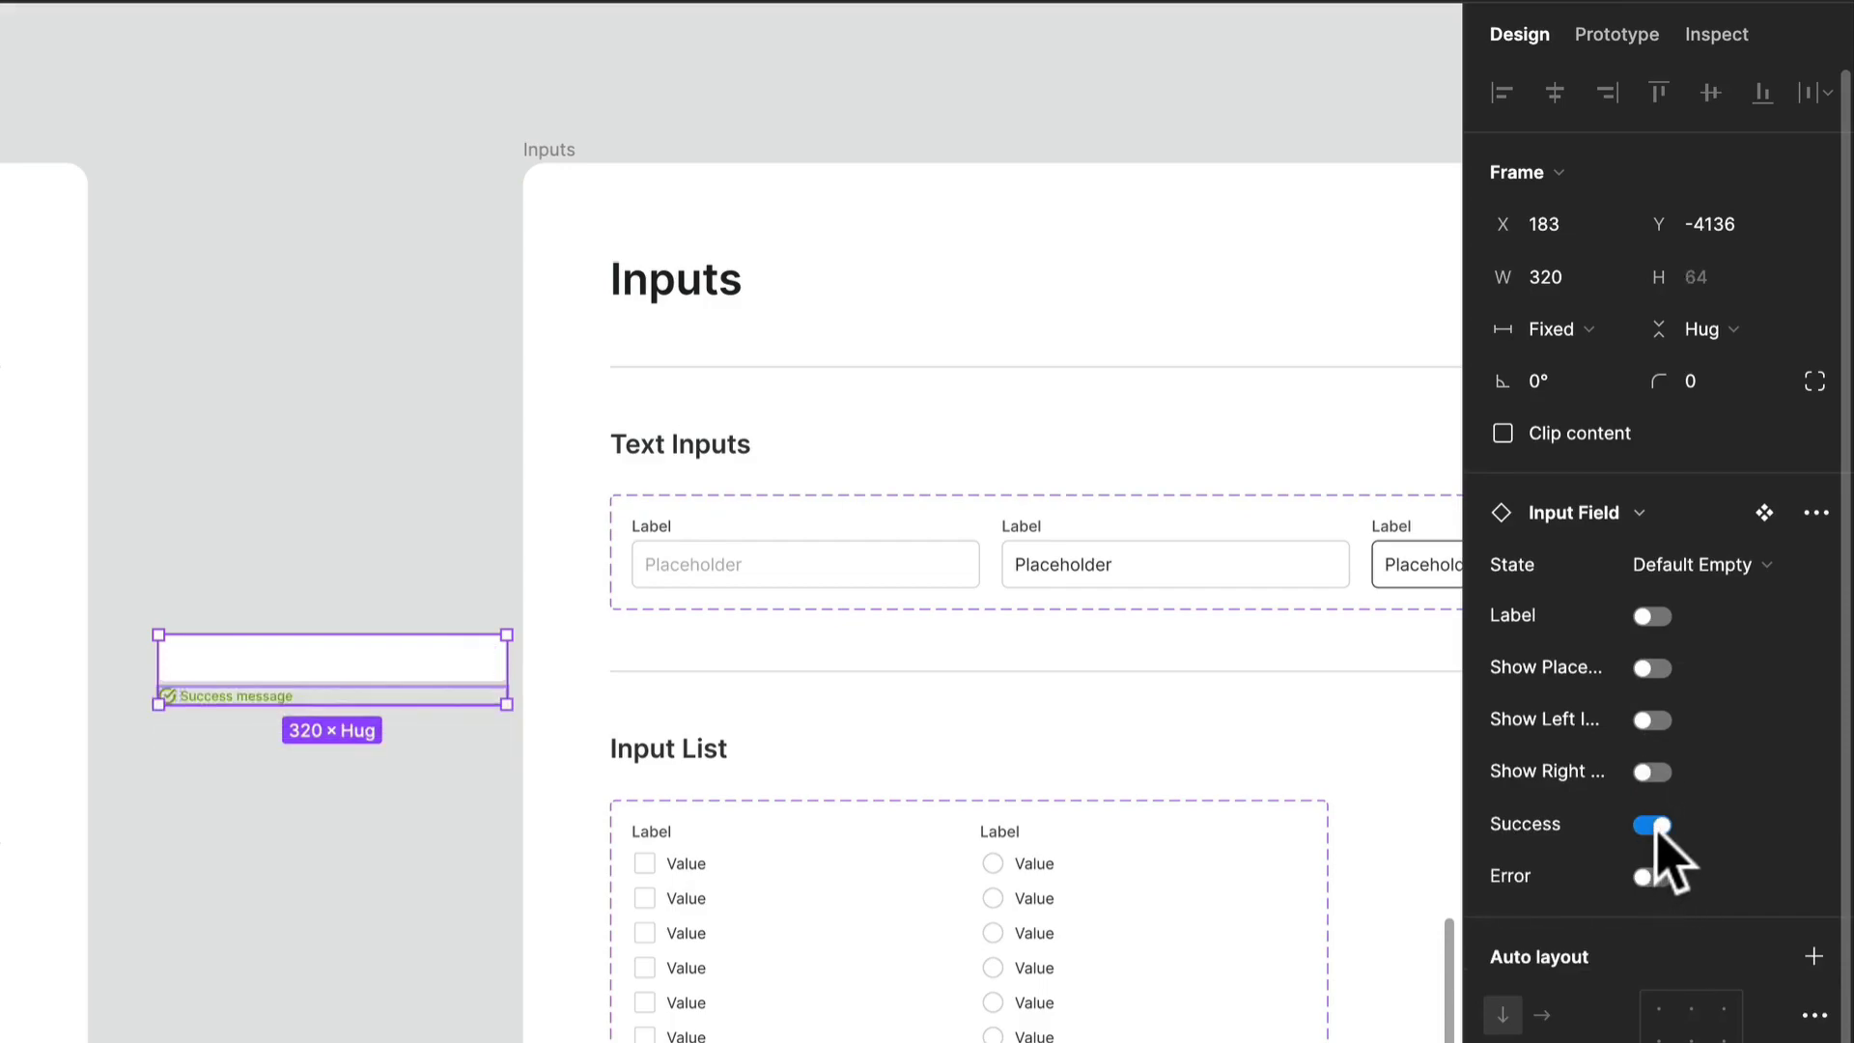
pyautogui.click(1654, 827)
pyautogui.click(1654, 616)
pyautogui.click(1657, 615)
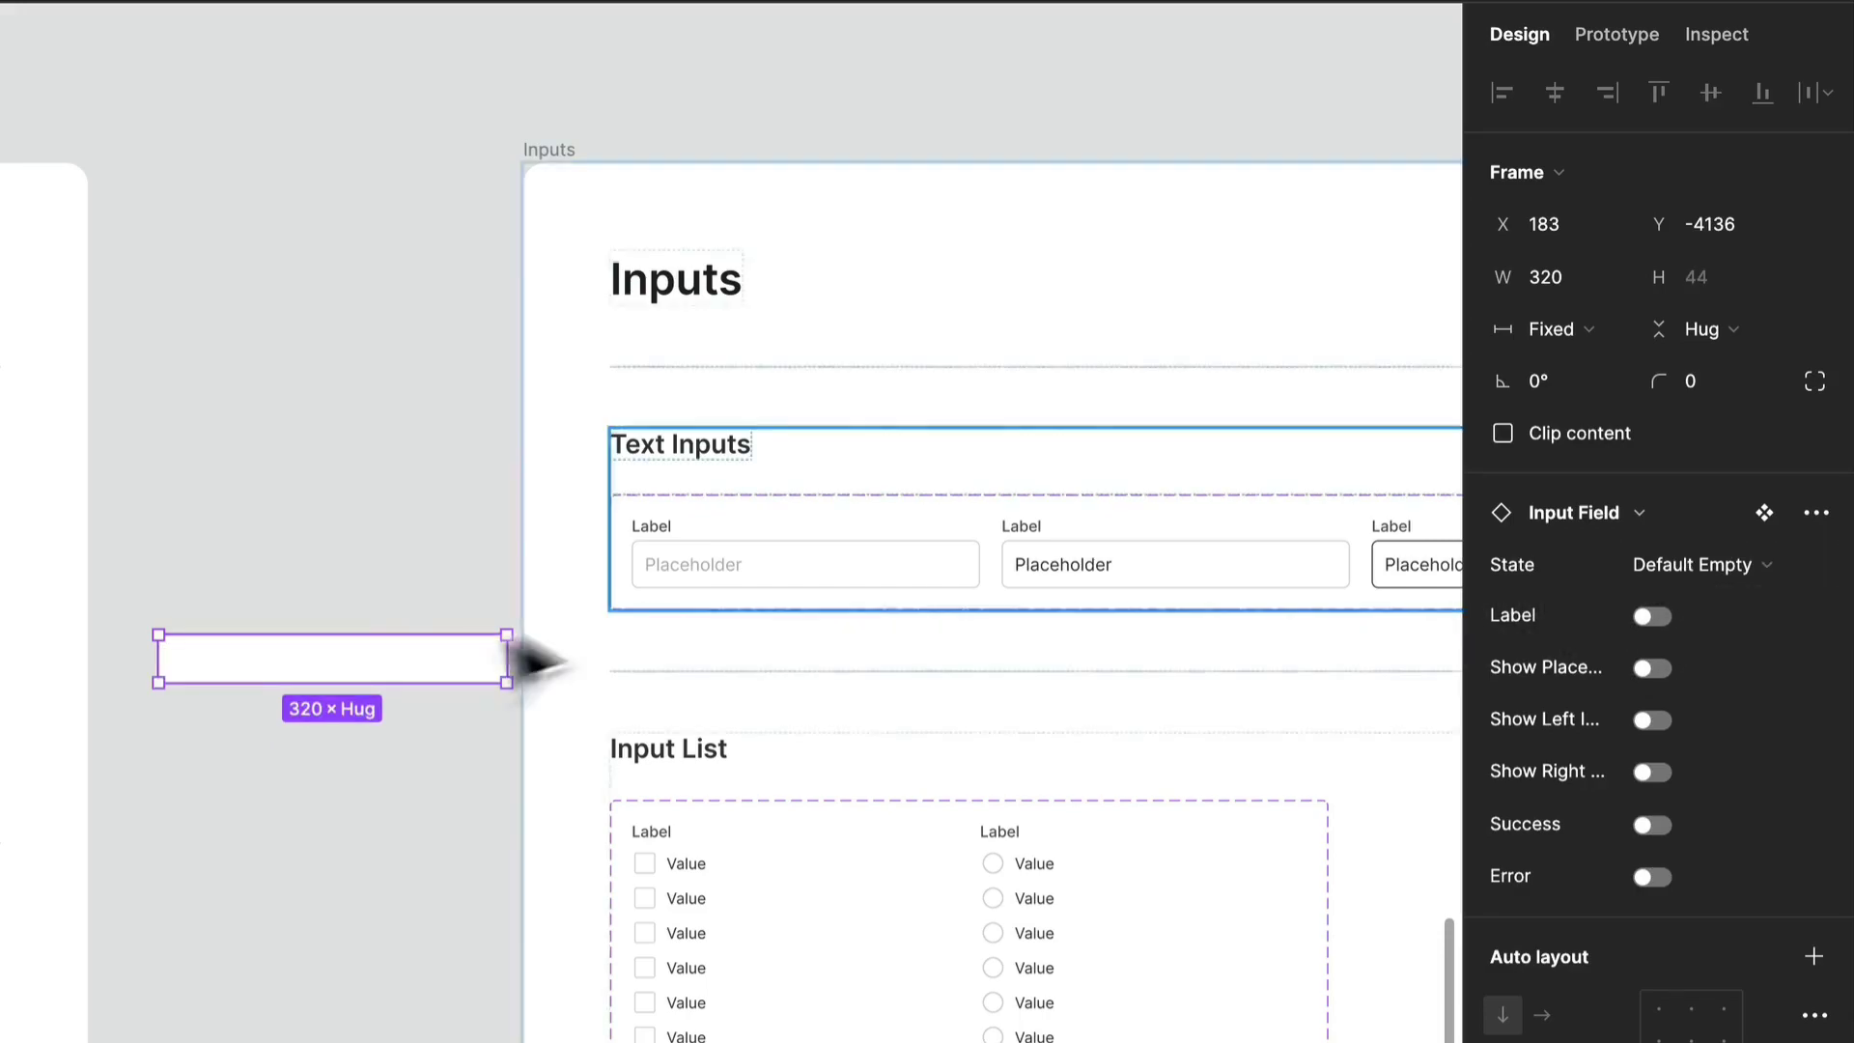
pyautogui.click(1661, 618)
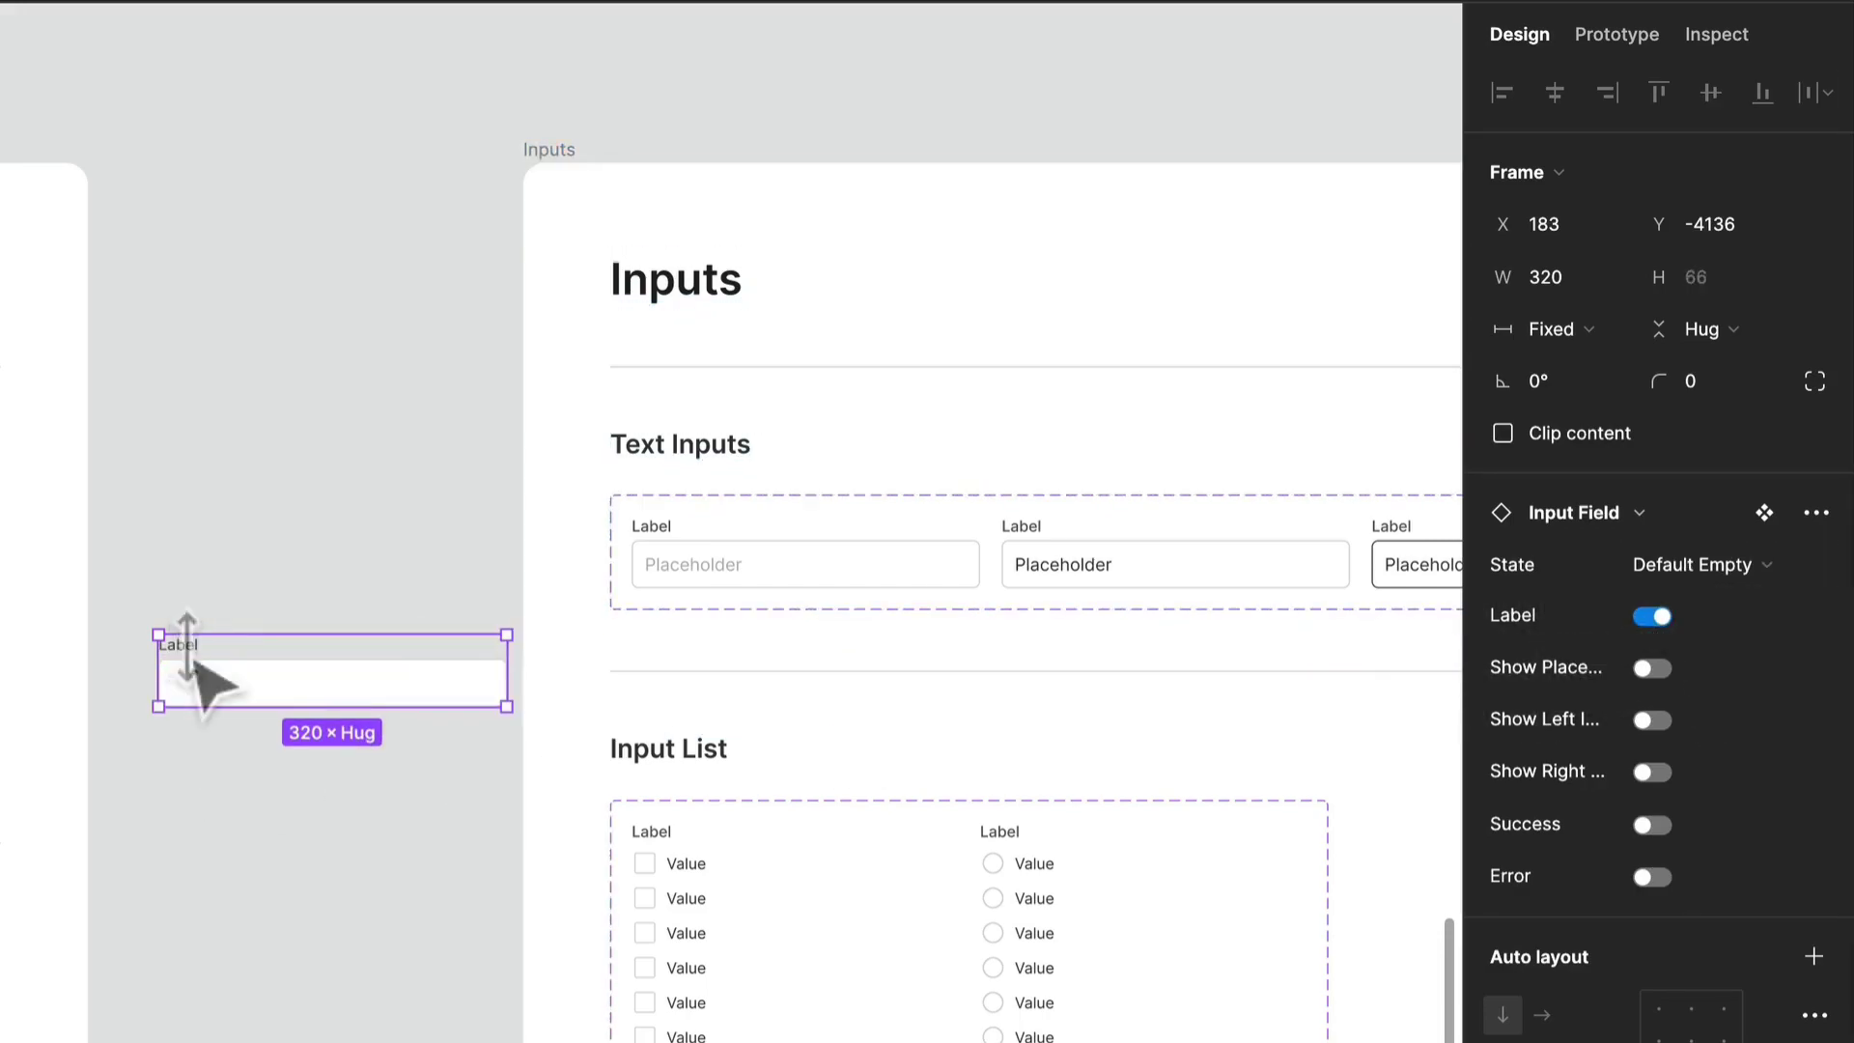
# - Select the test instance's _Label Stack Base and try its Optional Label property on and off
pyautogui.doubleClick(194, 659)
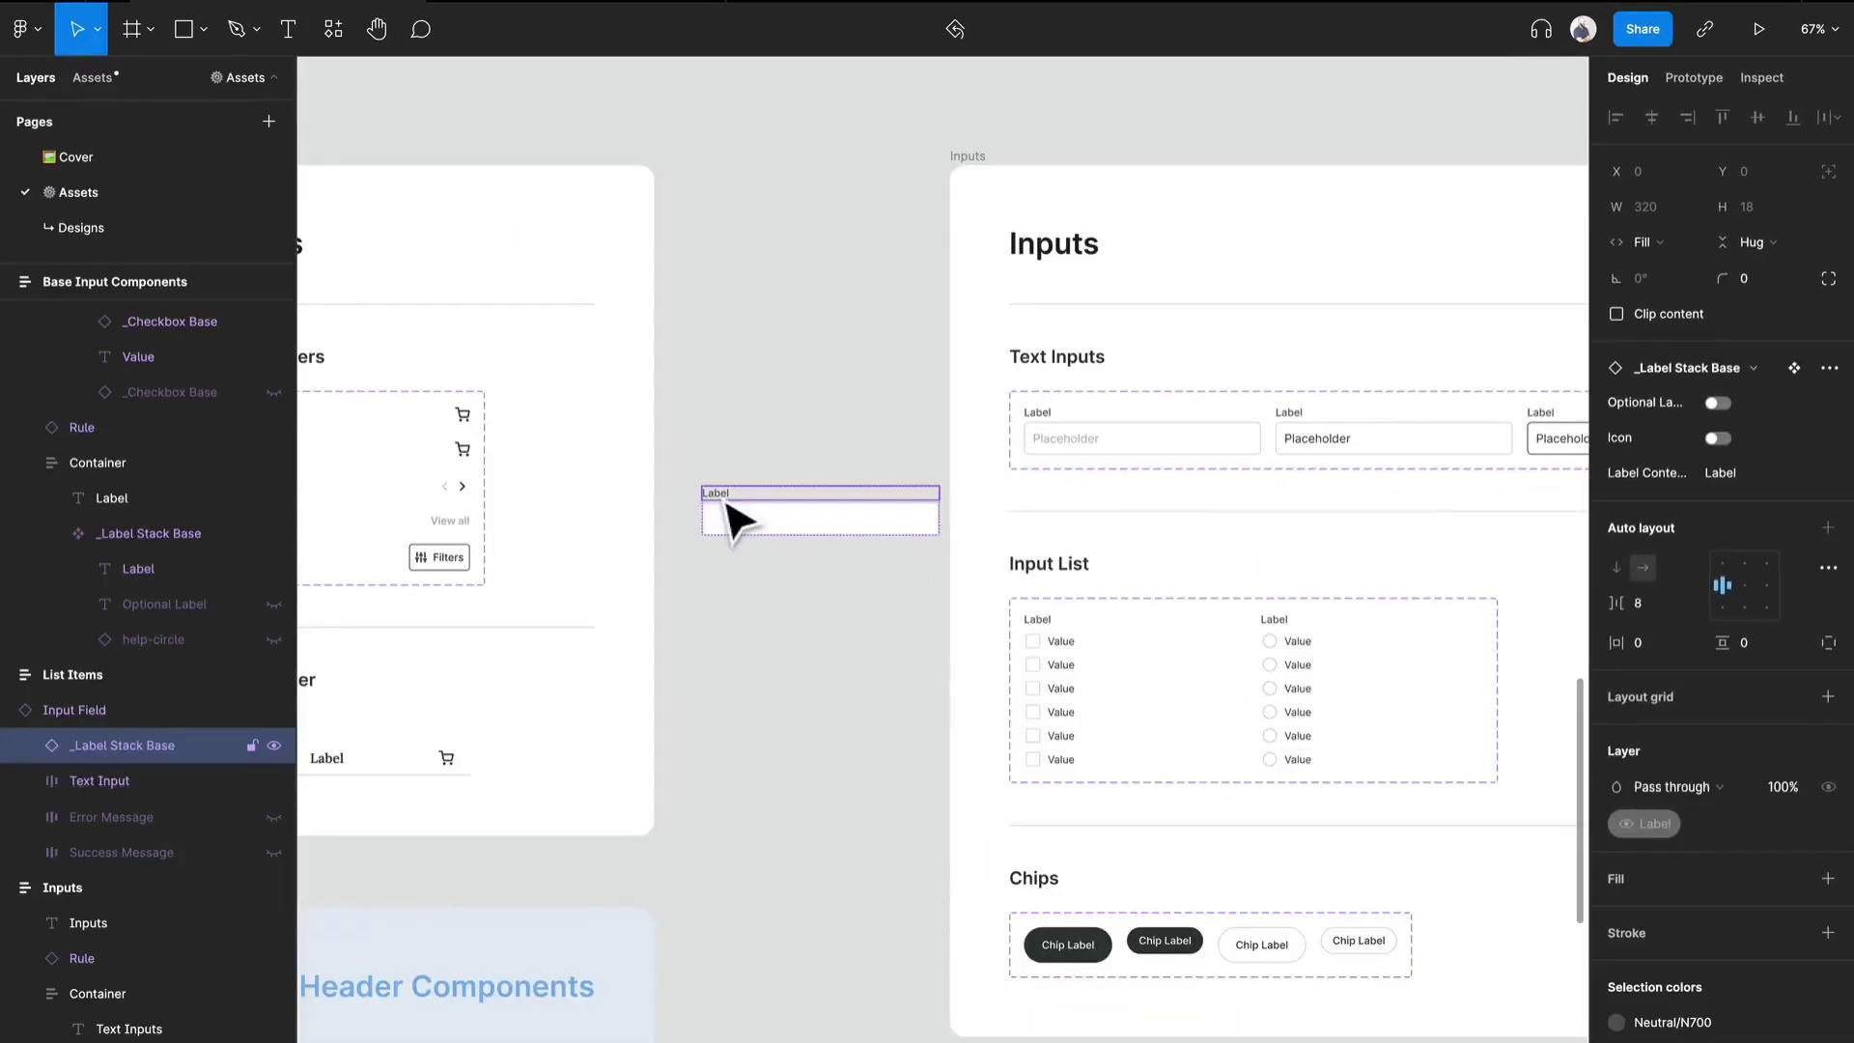
pyautogui.scroll(-10, 893, 676)
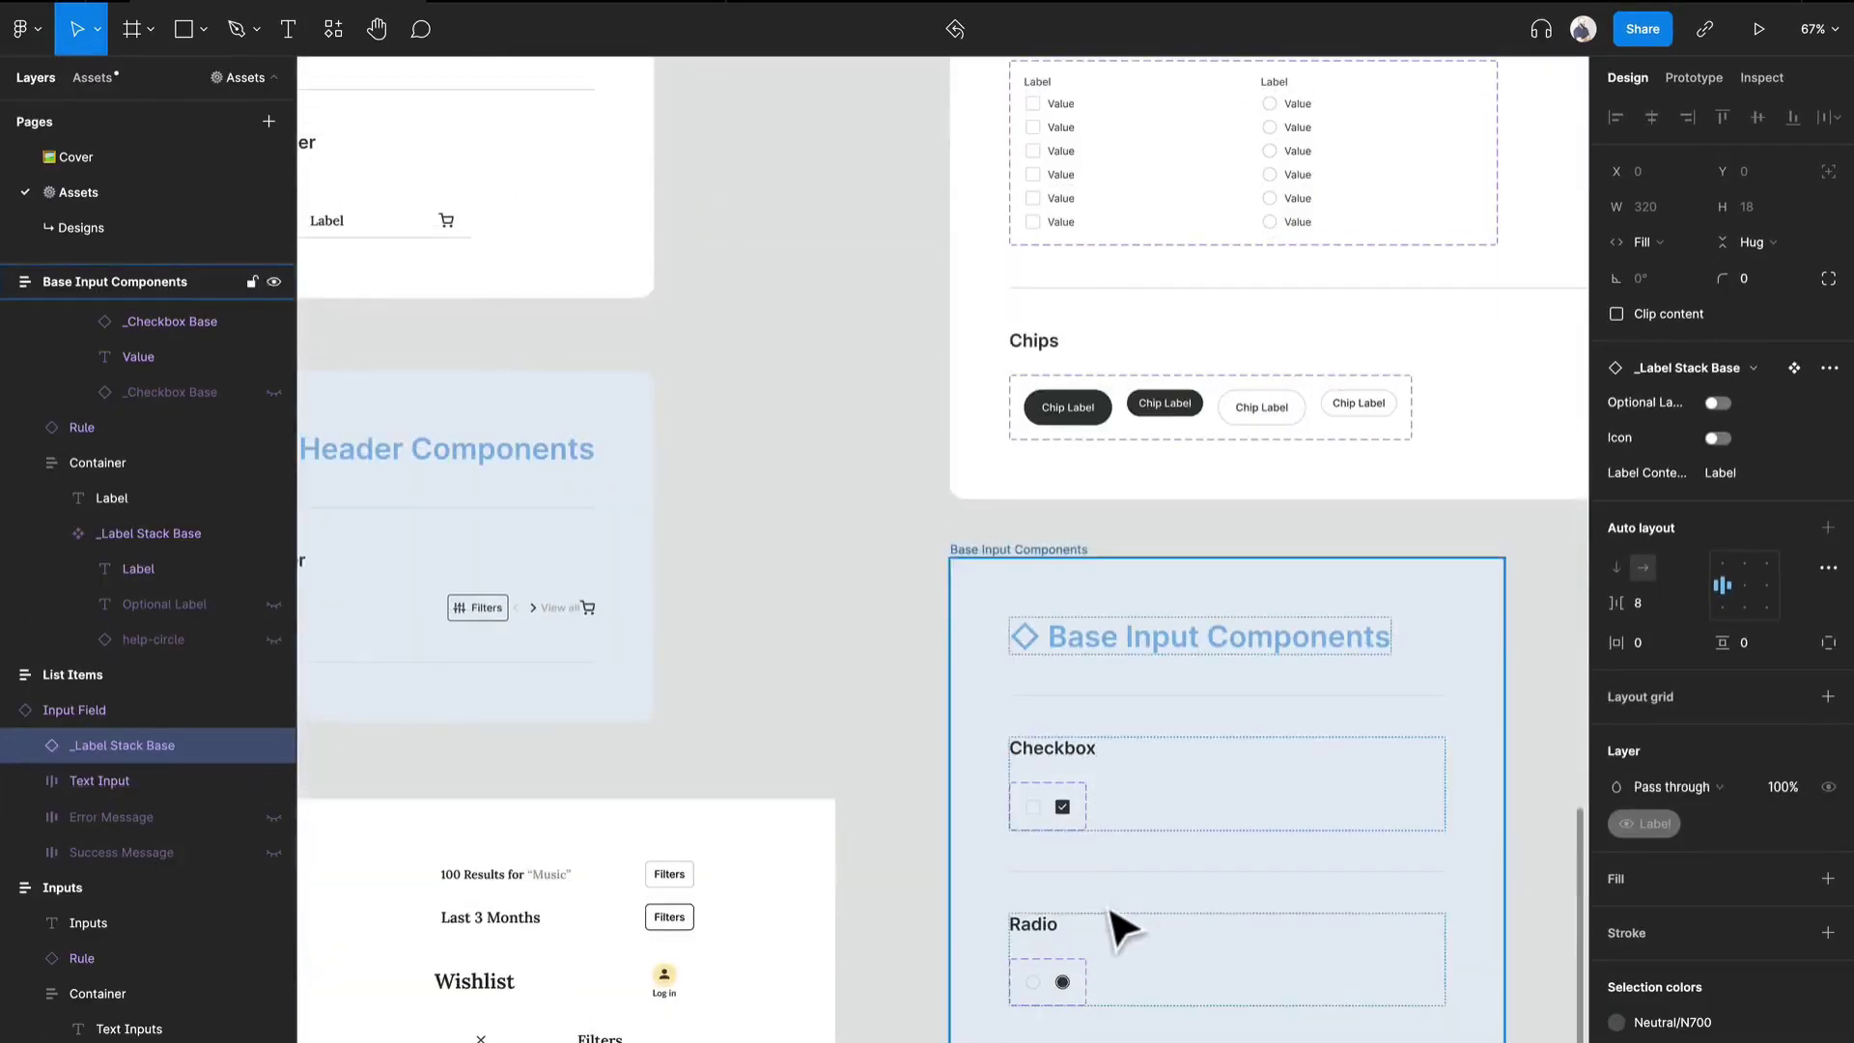
pyautogui.scroll(10, 893, 676)
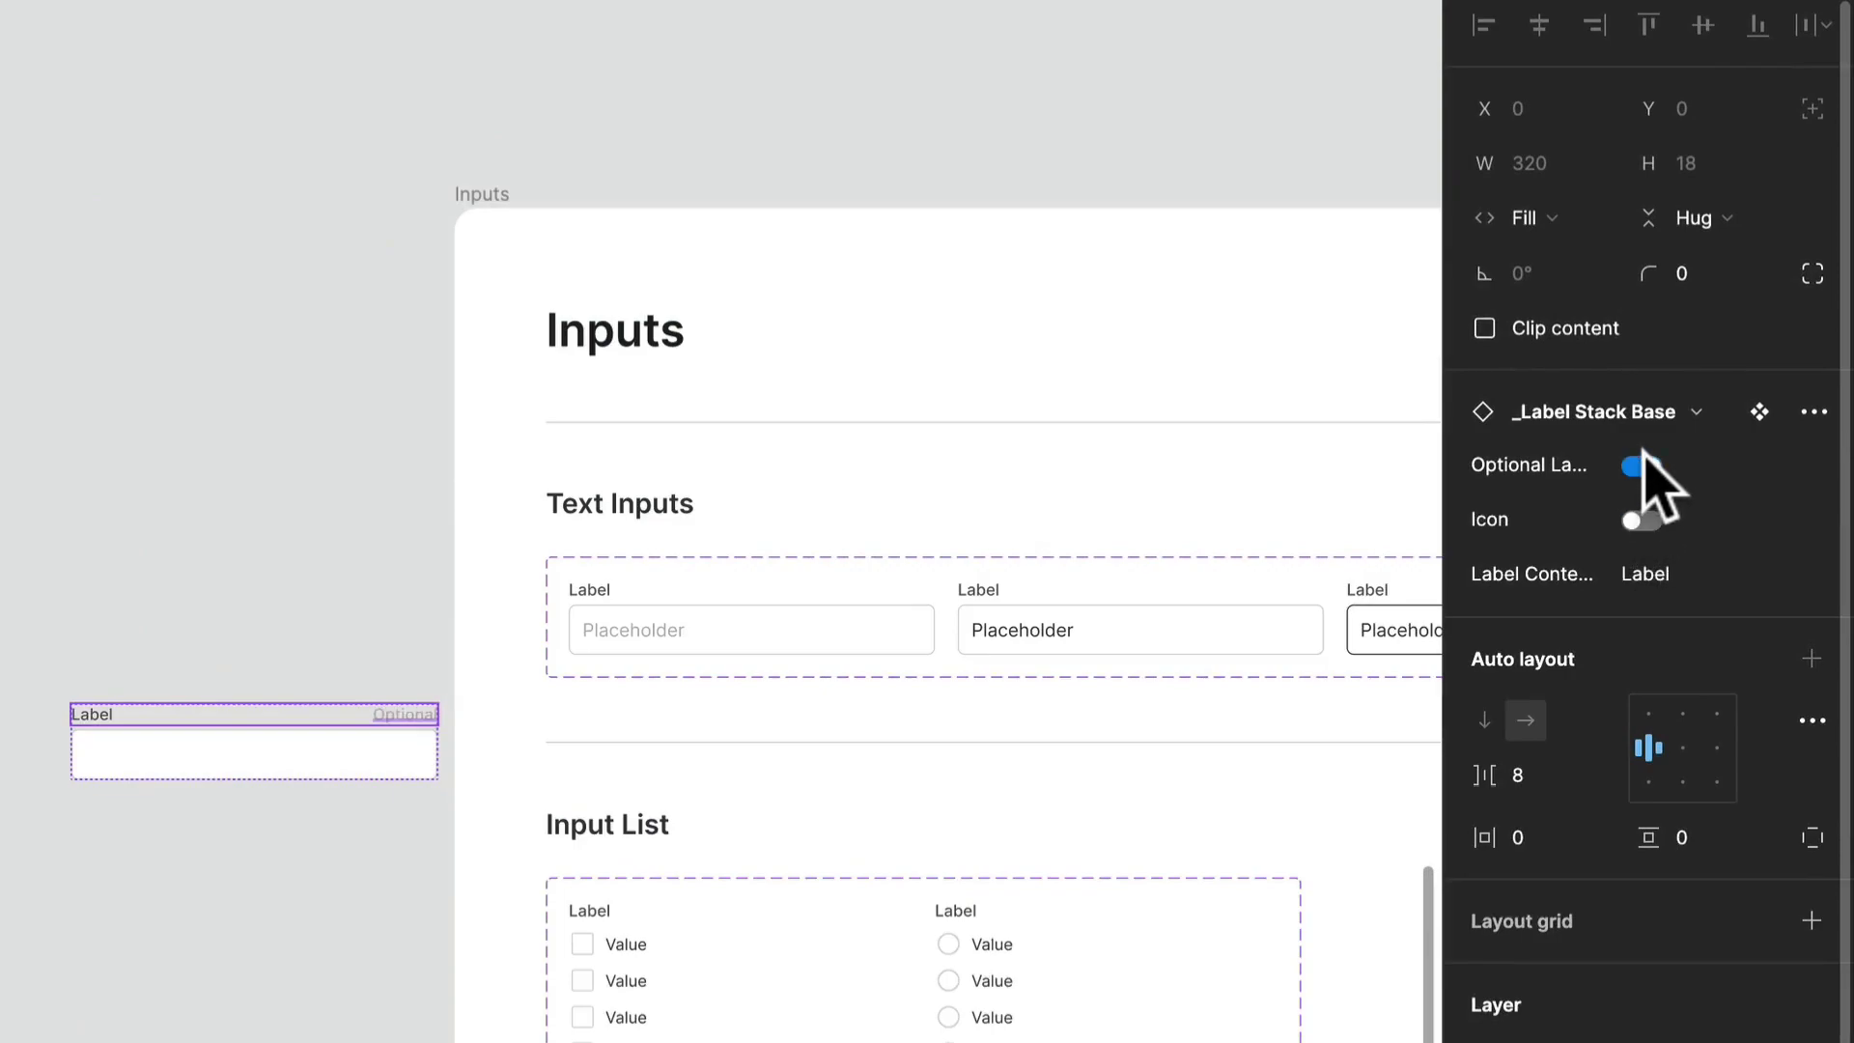
pyautogui.click(1644, 462)
# - Delete the test Input Field instance from the canvas
pyautogui.click(262, 616)
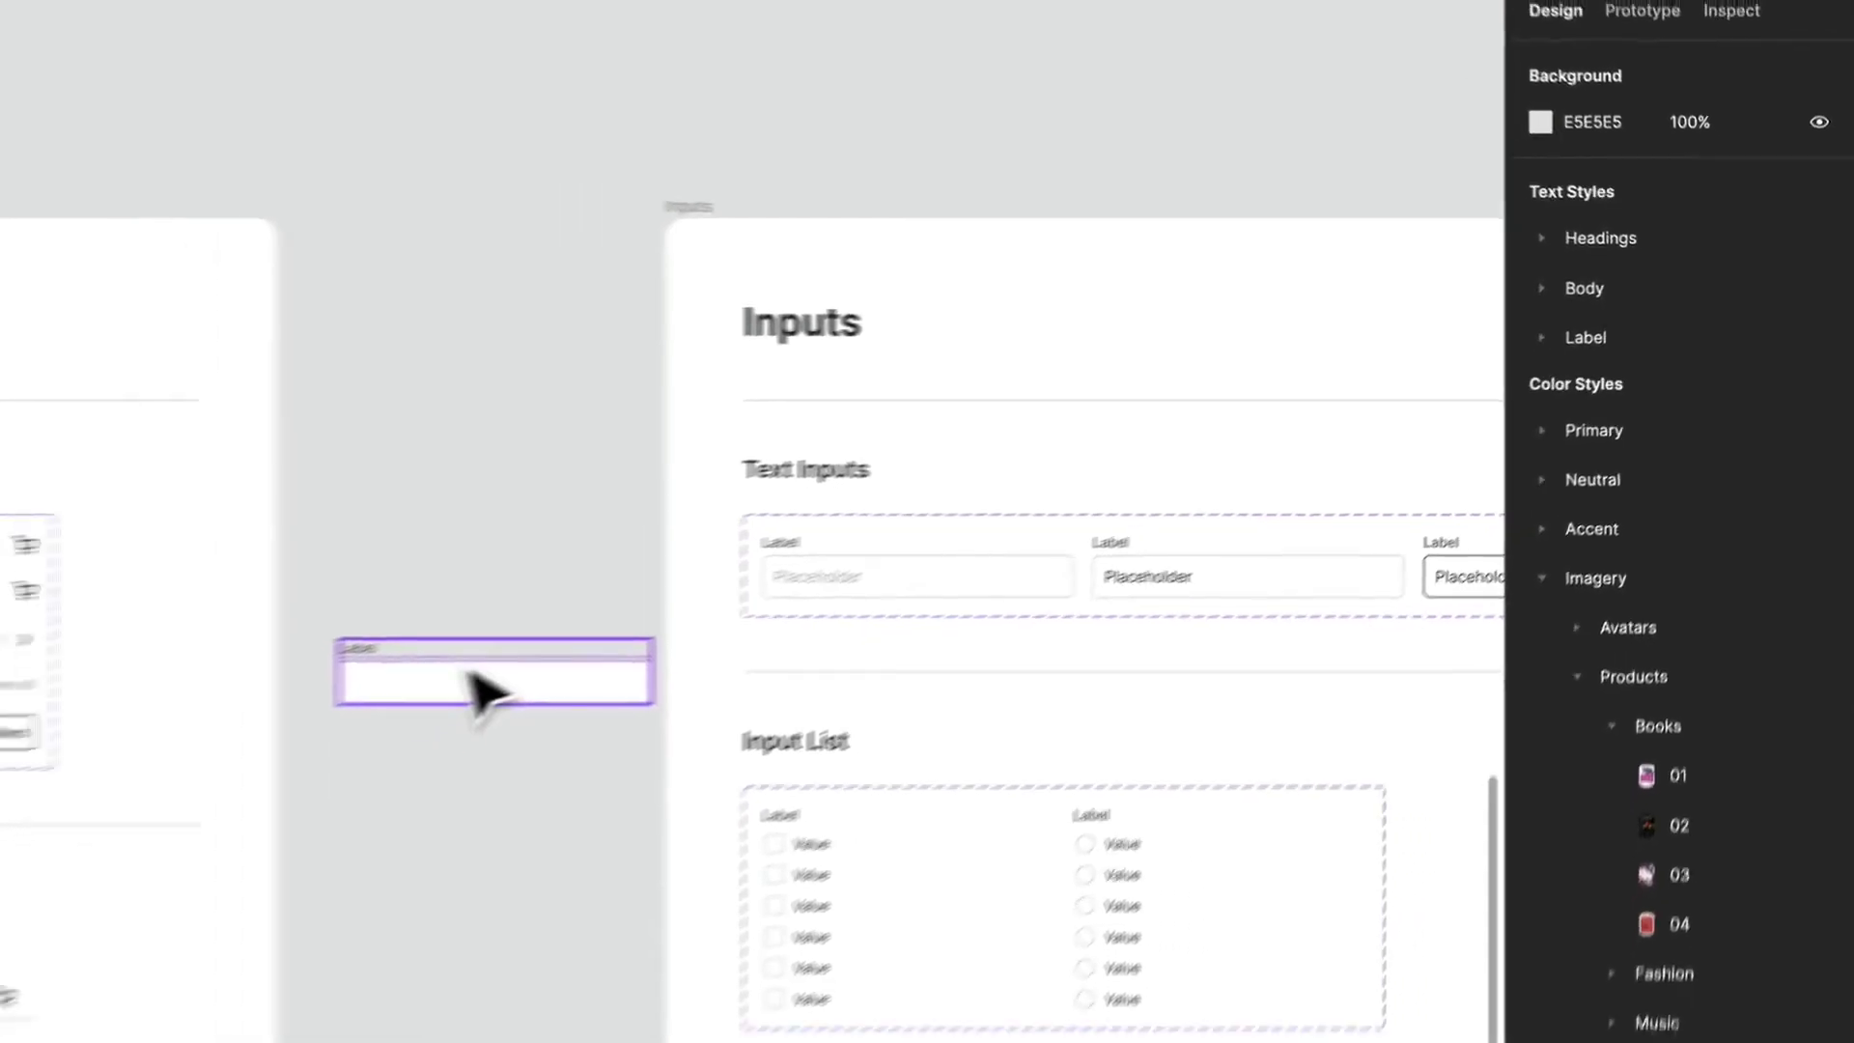
pyautogui.click(233, 733)
pyautogui.press('Delete')
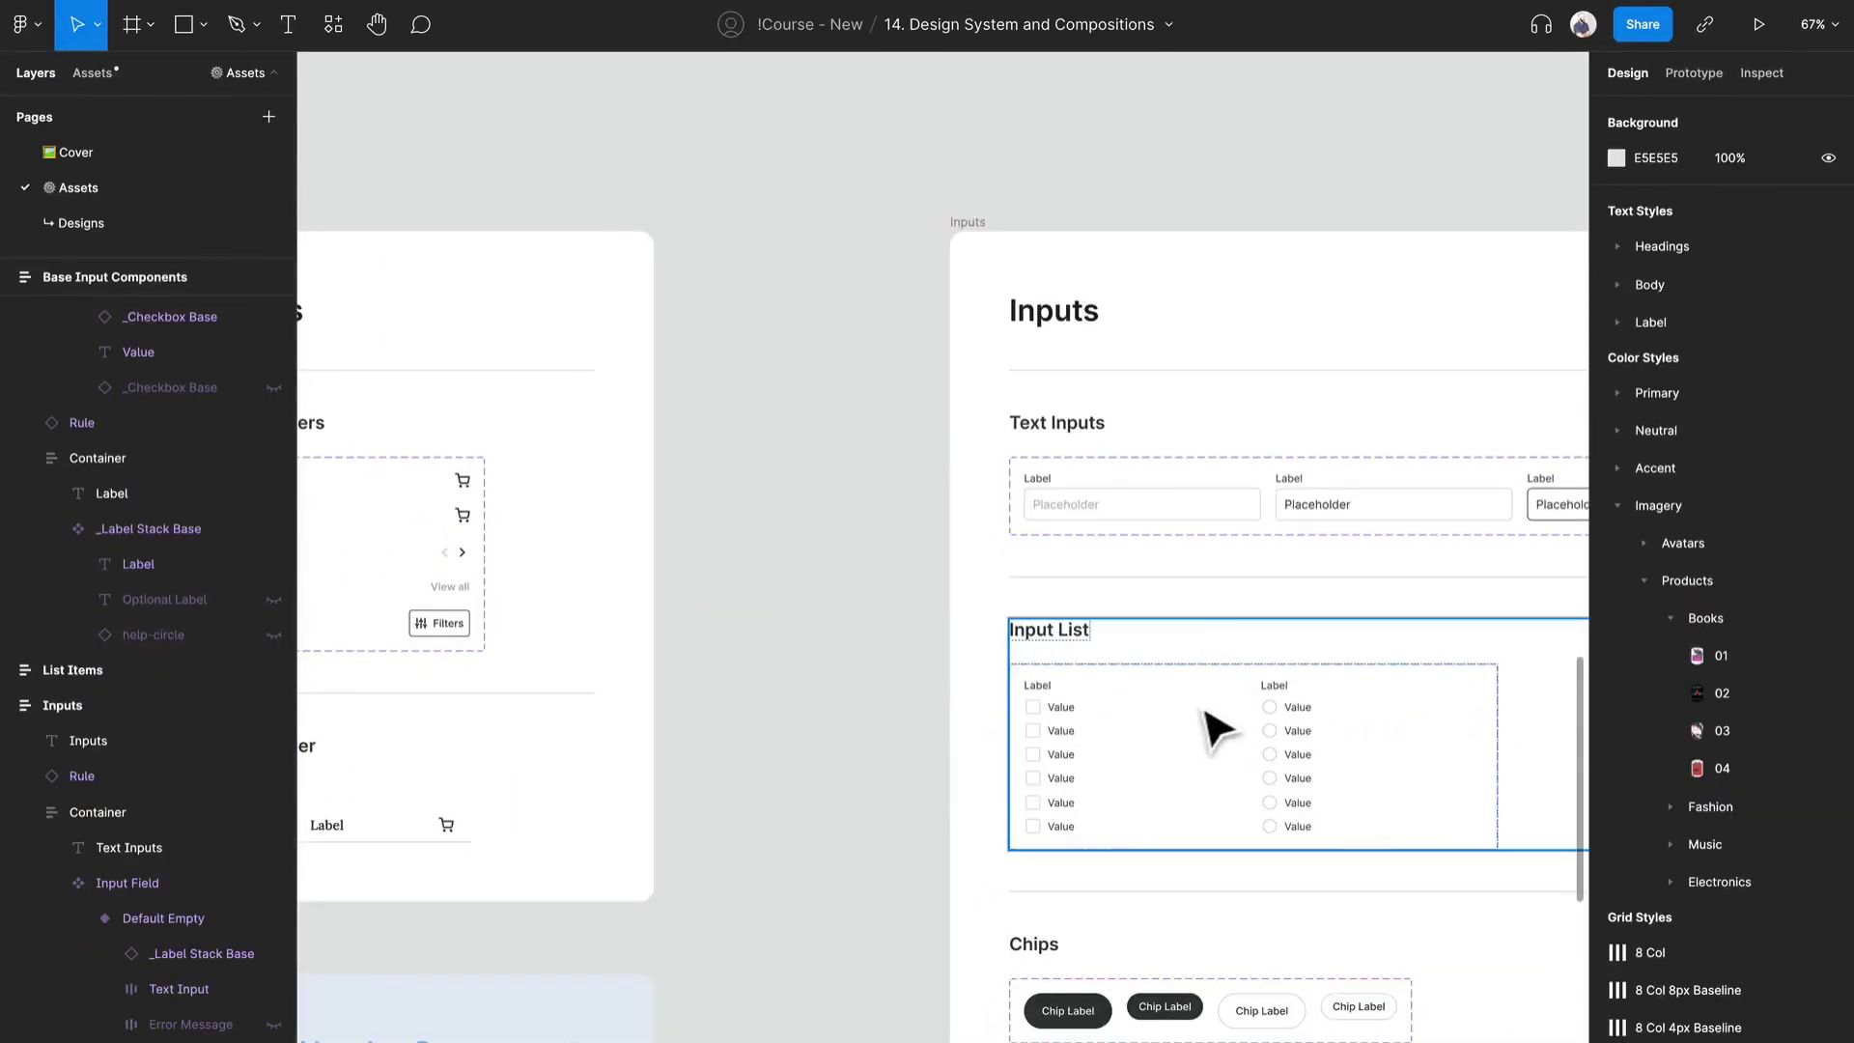
# - Examine the Input Field states across the Text Inputs set and select the Default Empty variant
pyautogui.hscroll(10, 1213, 724)
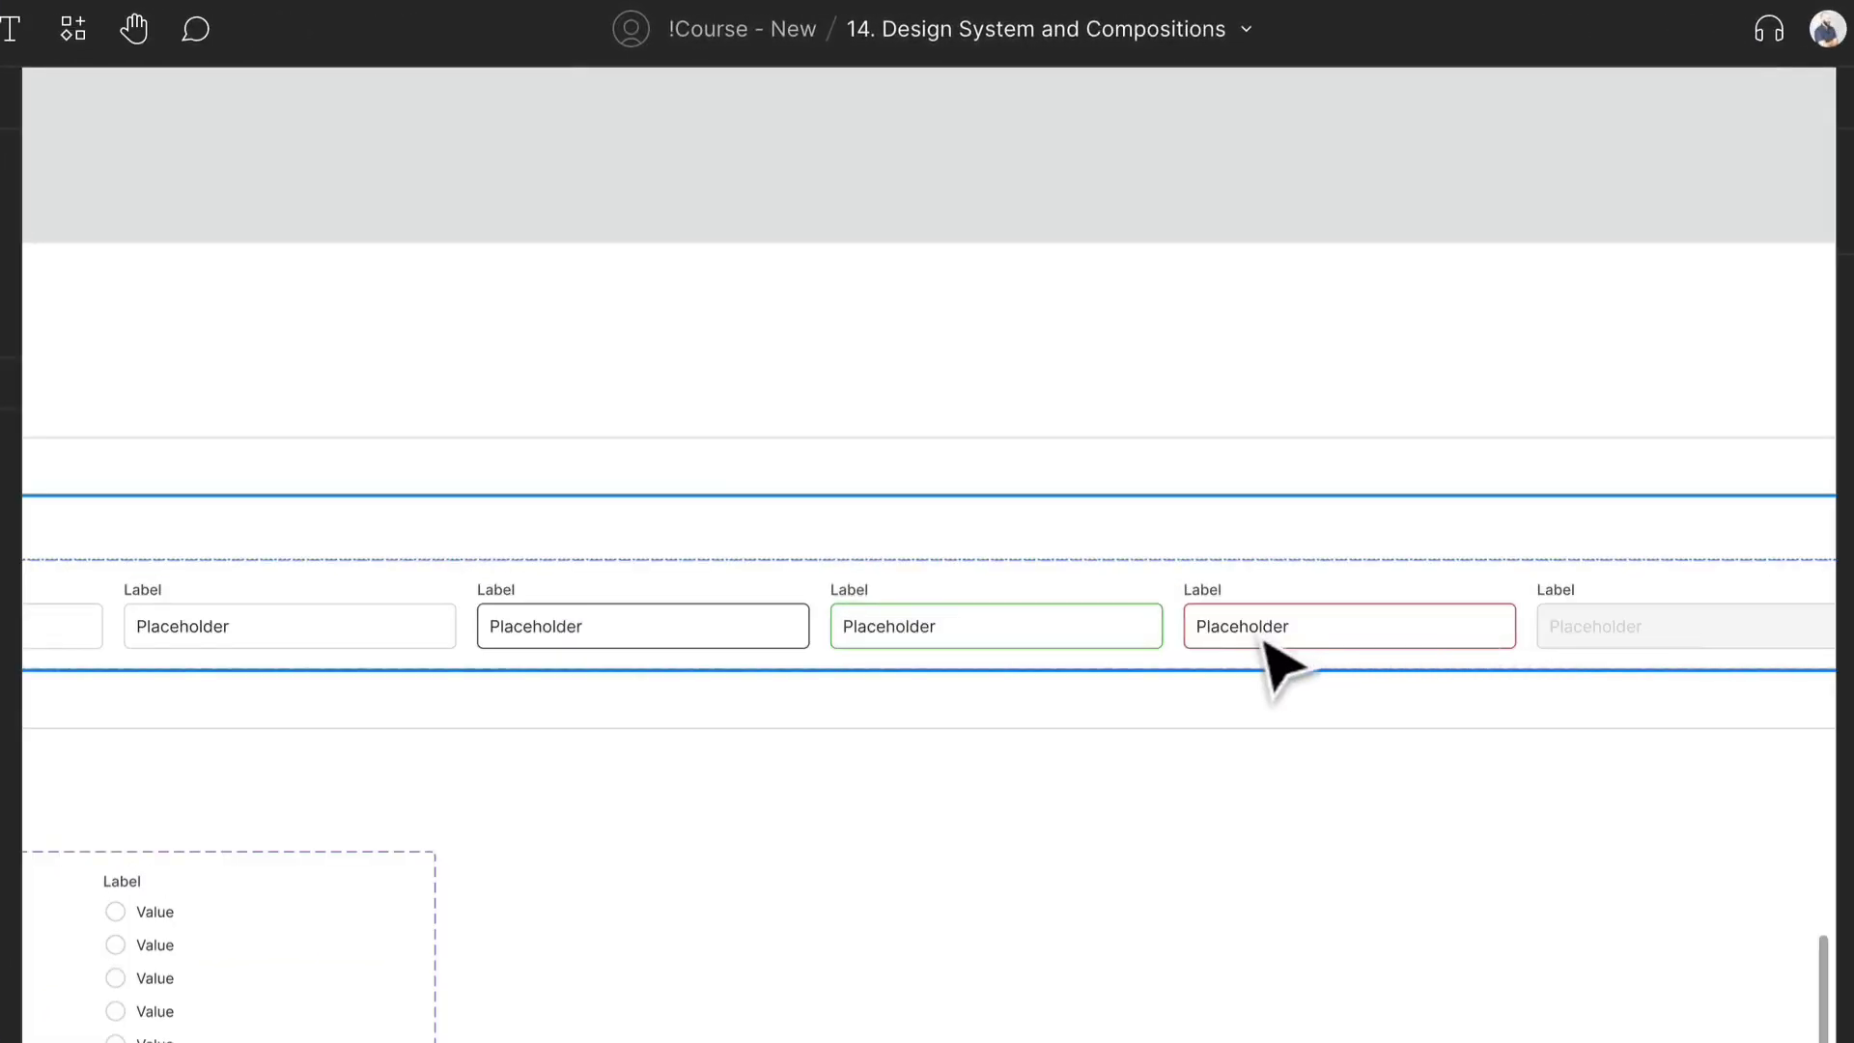
pyautogui.hscroll(-7, 563, 641)
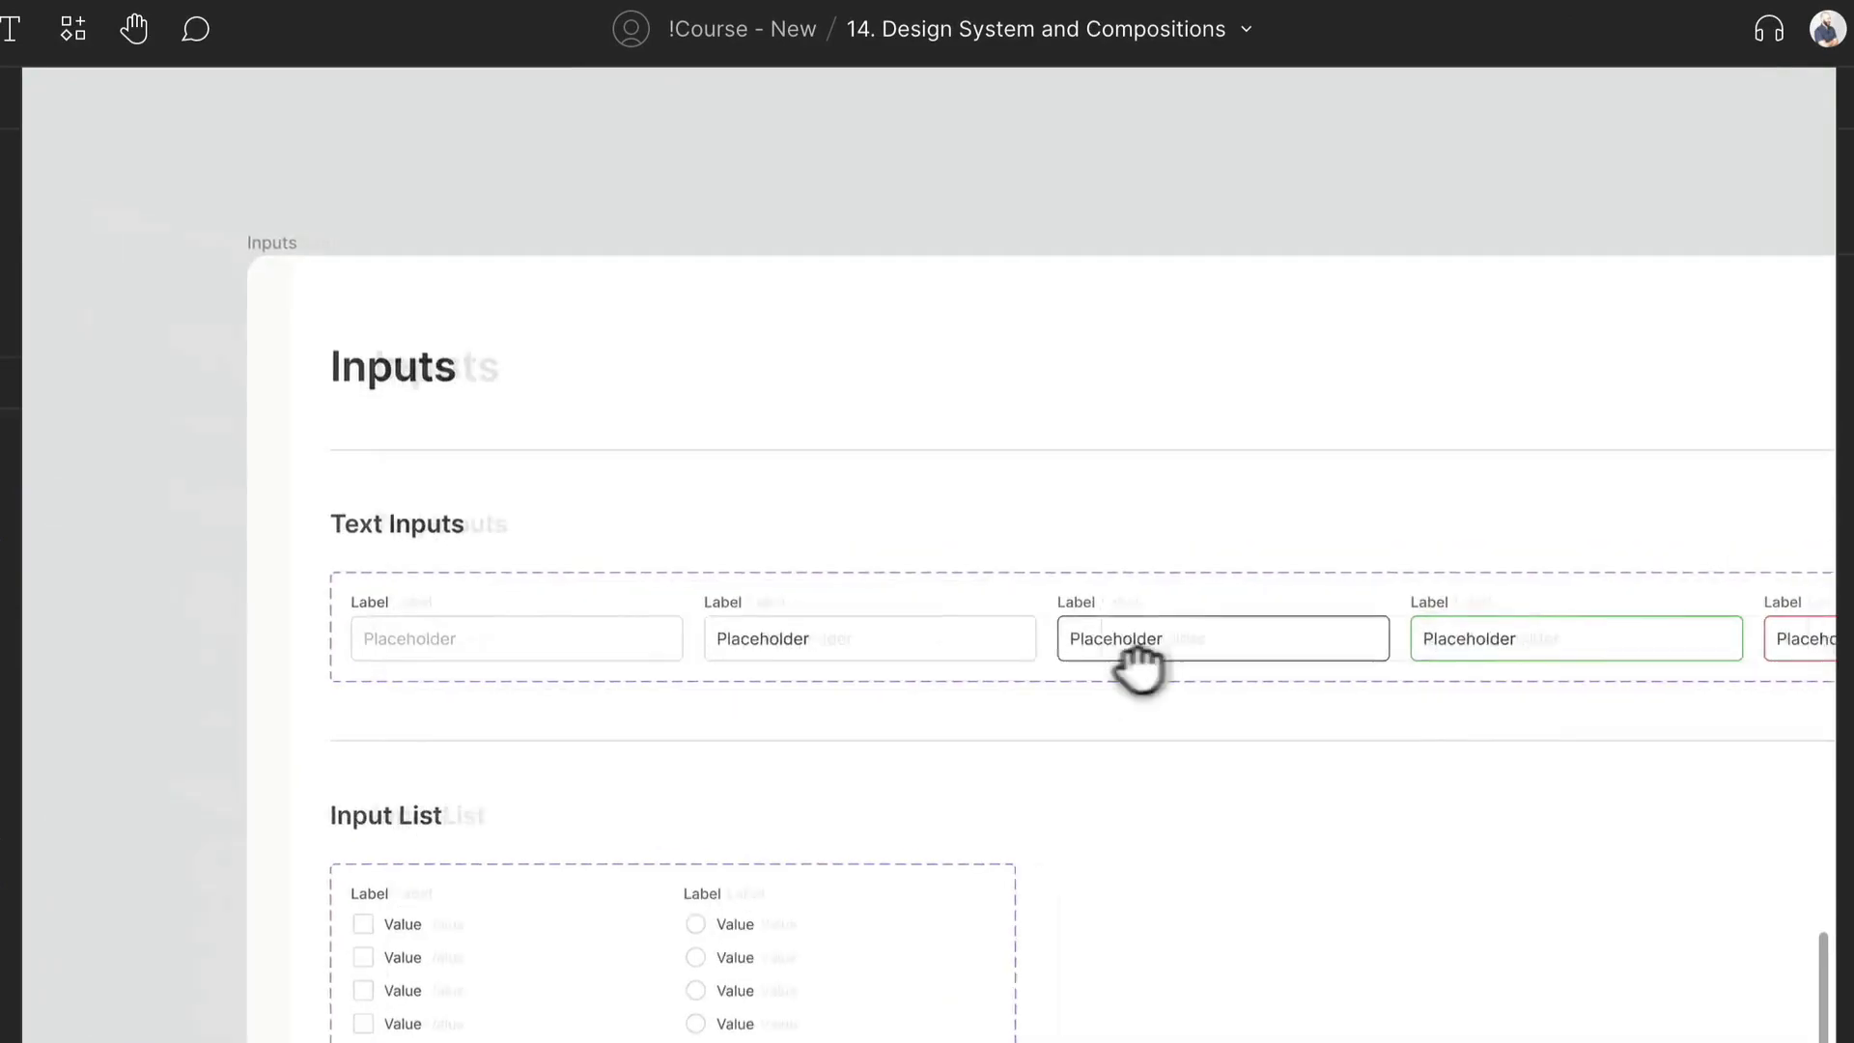
pyautogui.scroll(1, 884, 645)
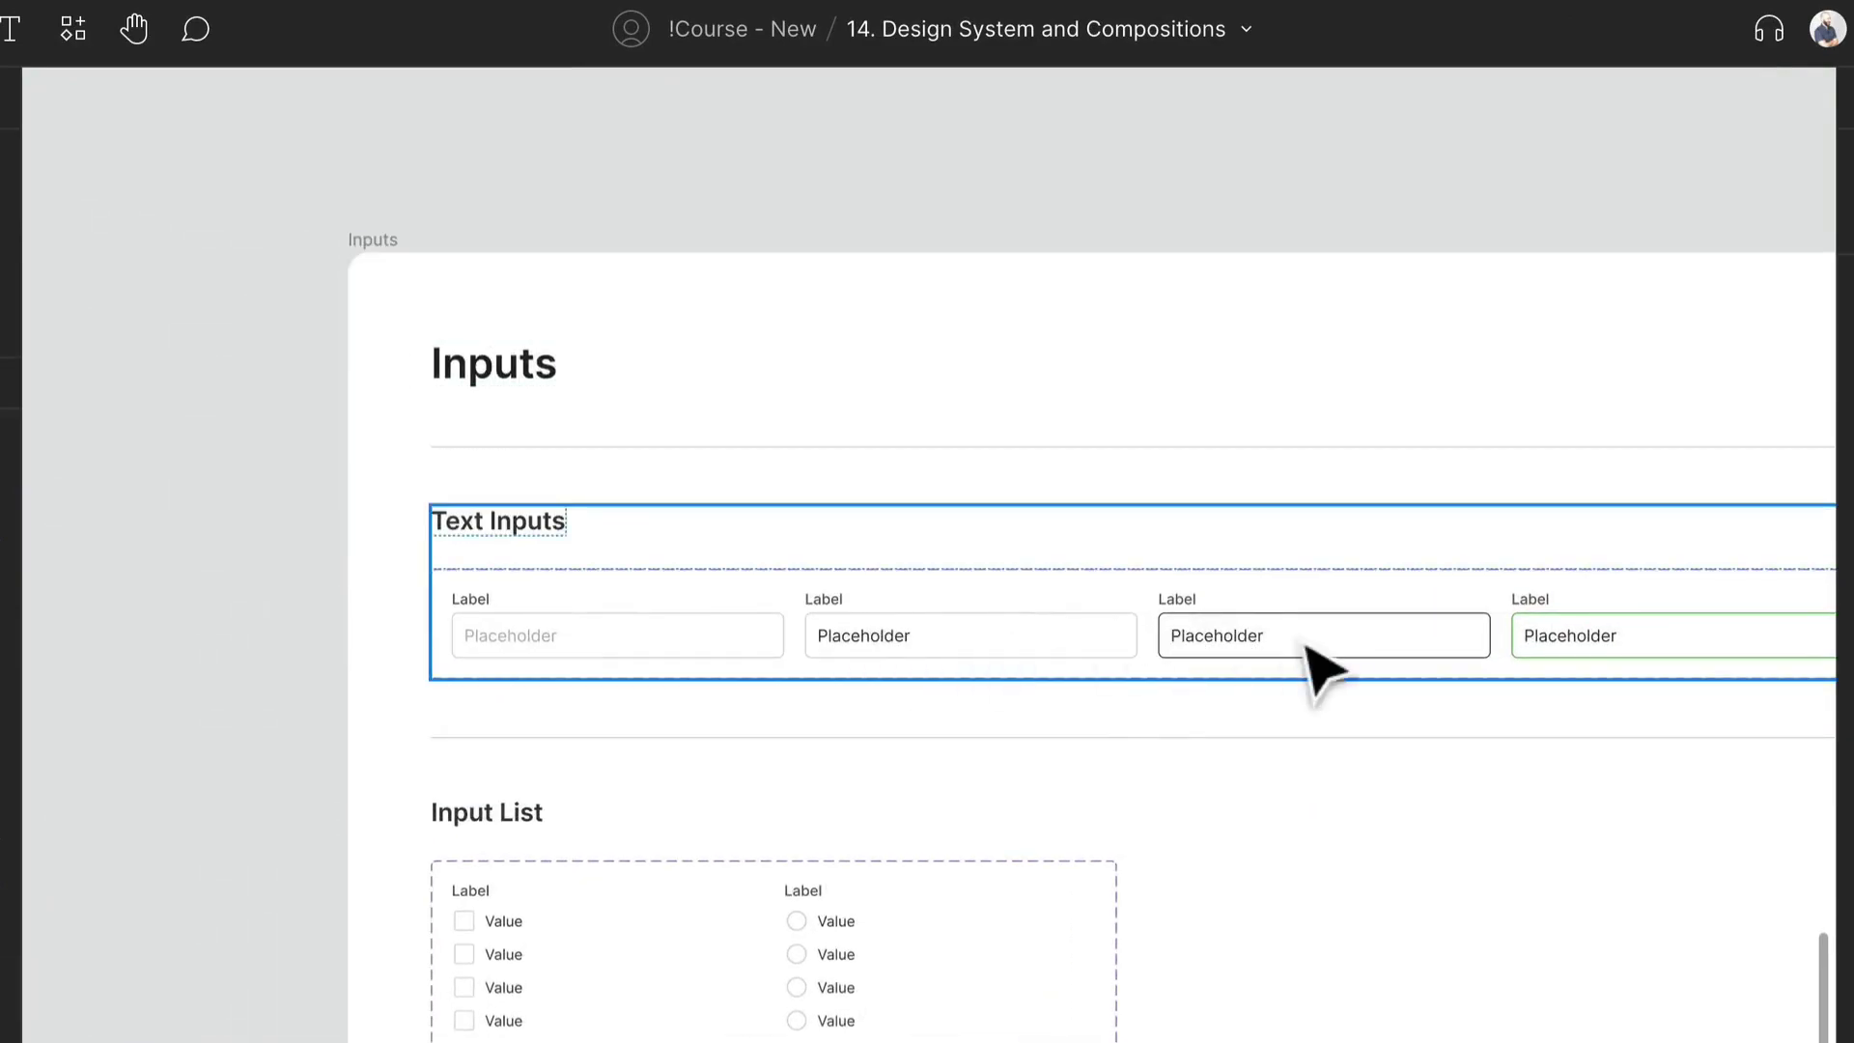
pyautogui.click(977, 658)
pyautogui.click(966, 645)
pyautogui.click(555, 642)
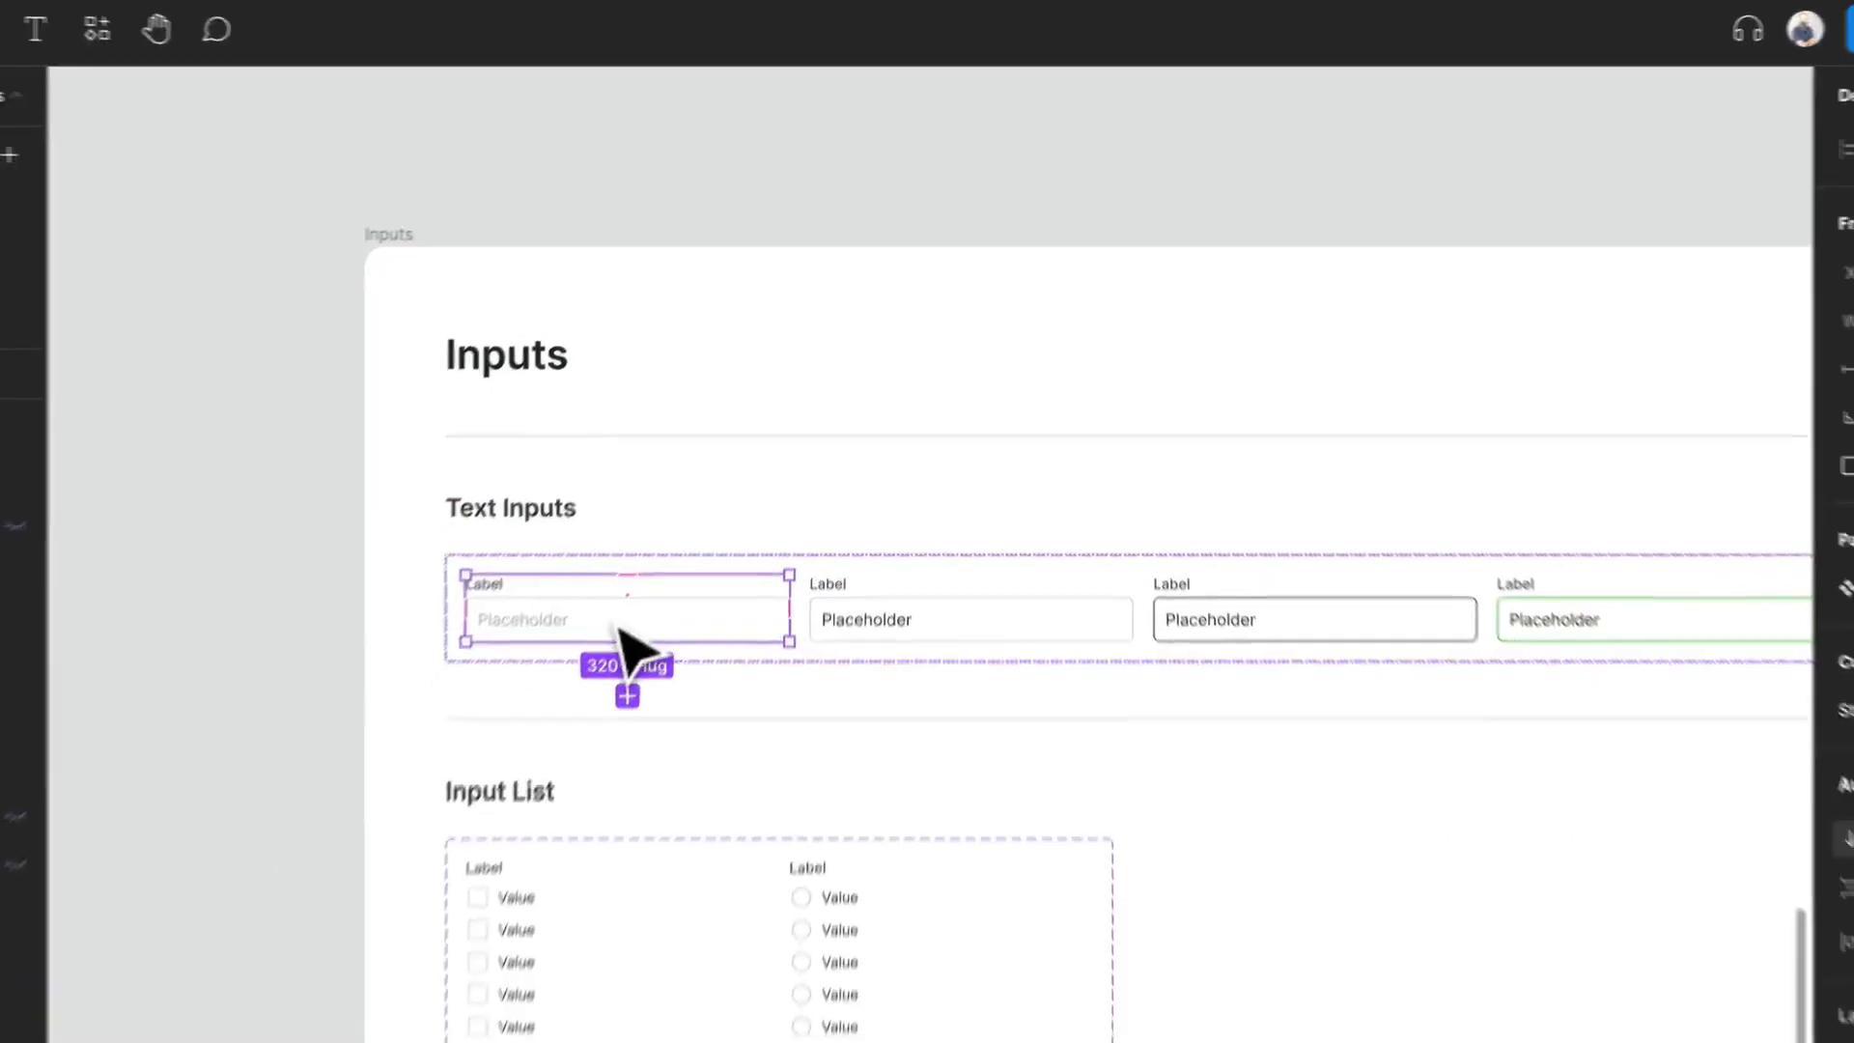
# - Examine the checkbox, radio, list item and label components in the Base Input Components frame
pyautogui.scroll(-5, 650, 604)
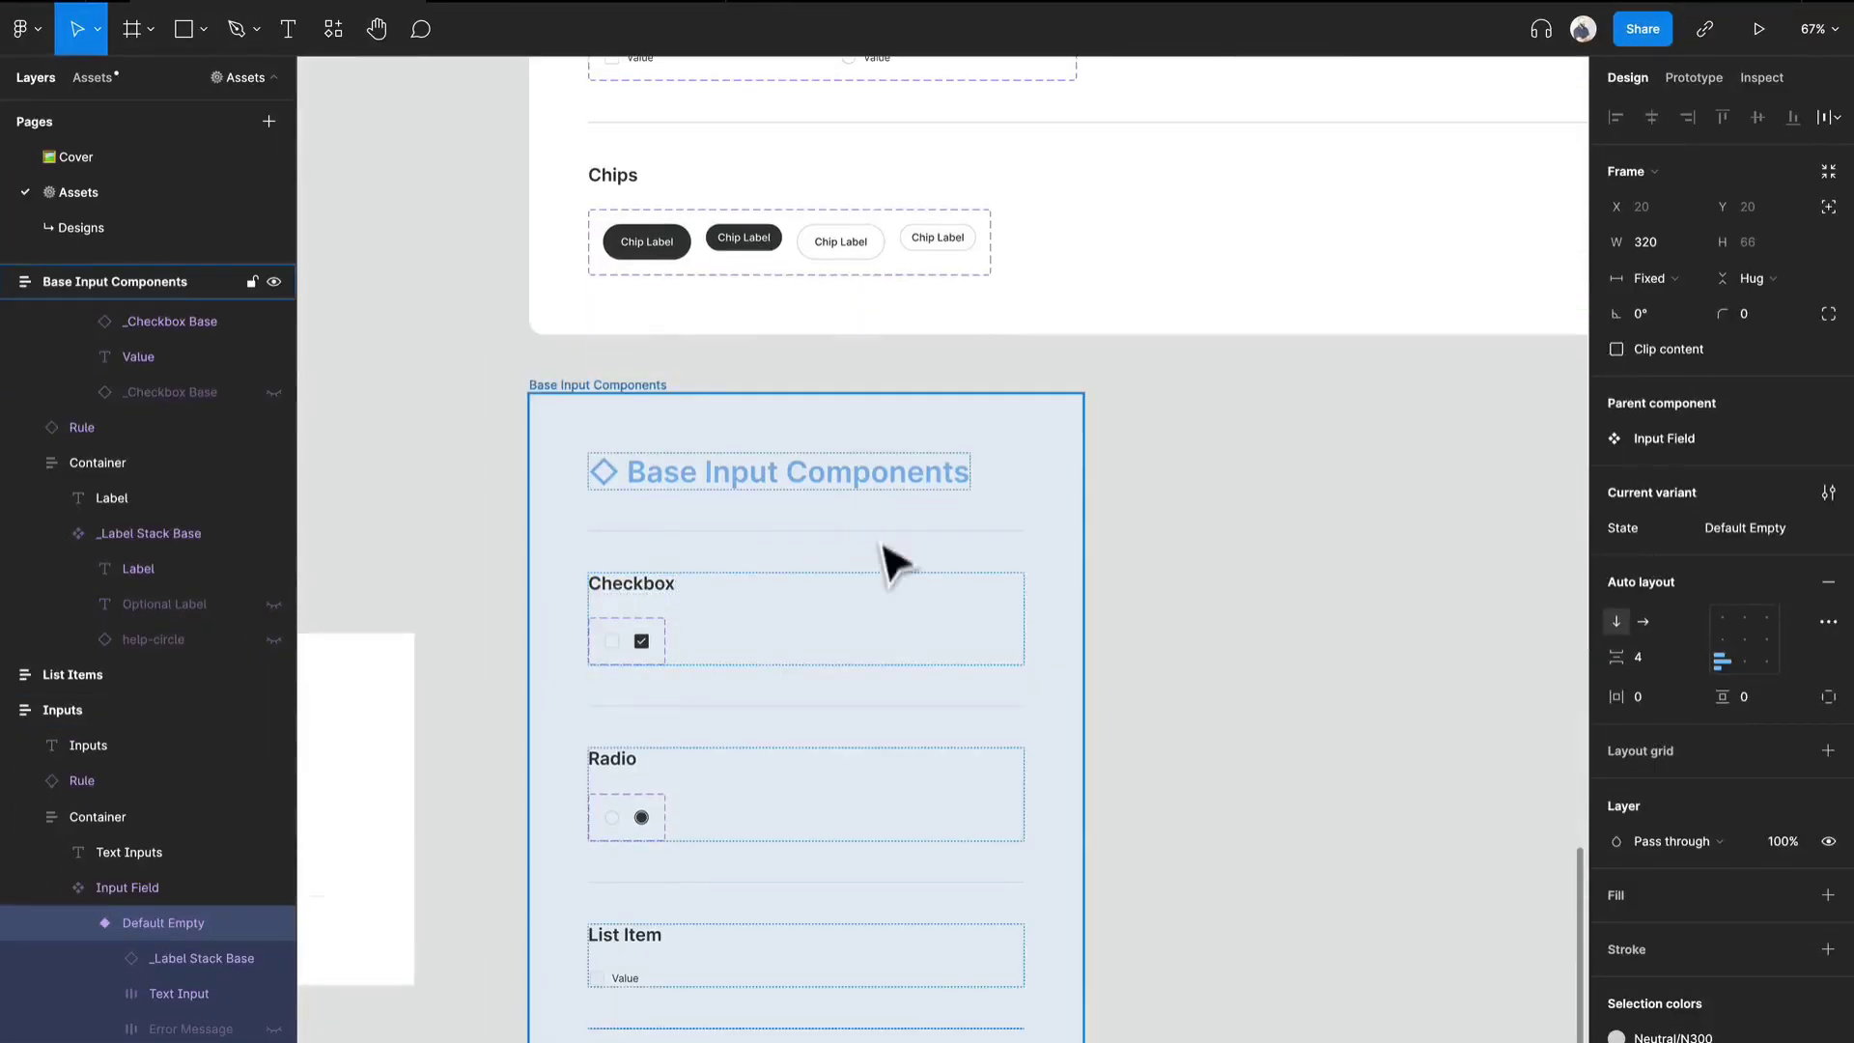
pyautogui.scroll(-6, 879, 541)
pyautogui.moveTo(606, 525); pyautogui.dragTo(936, 923)
pyautogui.click(676, 512)
pyautogui.press('Delete')
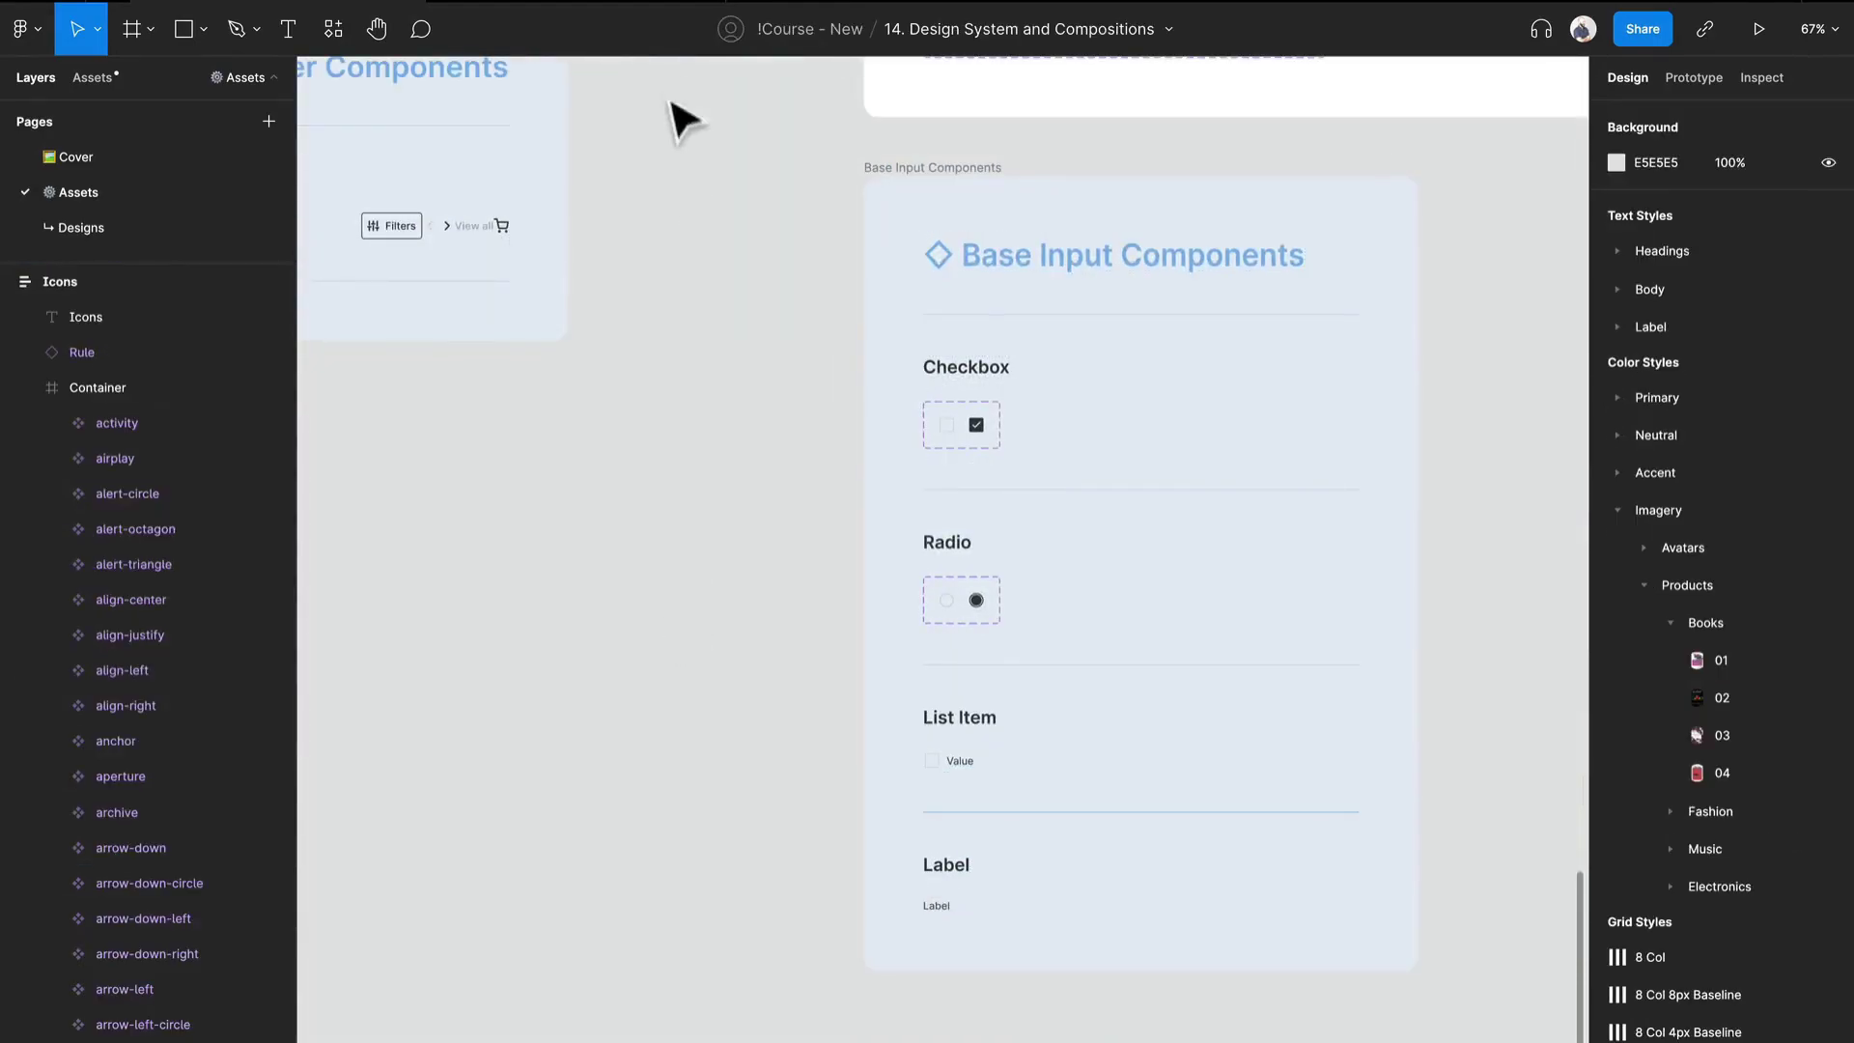
# - Switch to the 12. Visual Style and Exploration Resource file and select the Inputs frame among its collected element frames
pyautogui.click(672, 23)
pyautogui.scroll(-10, 790, 507)
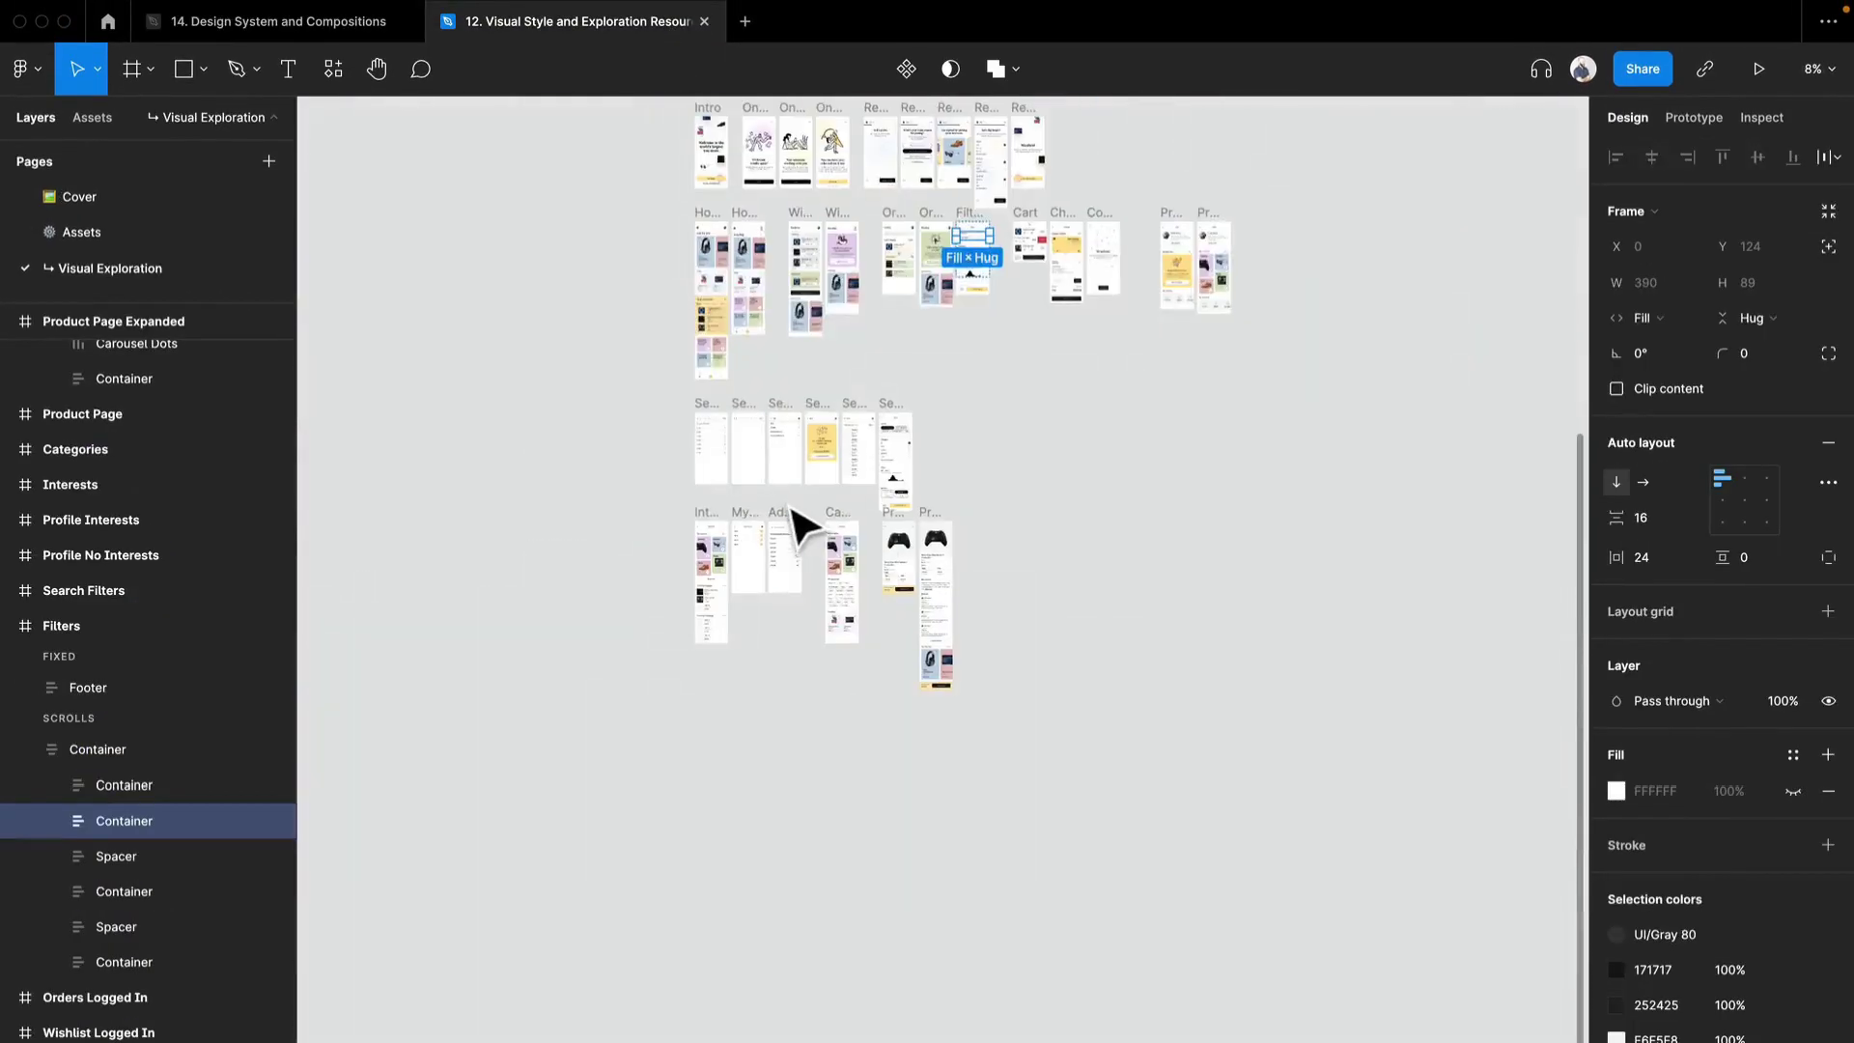
pyautogui.scroll(9, 792, 507)
pyautogui.scroll(8, 935, 583)
pyautogui.hscroll(-4, 1039, 541)
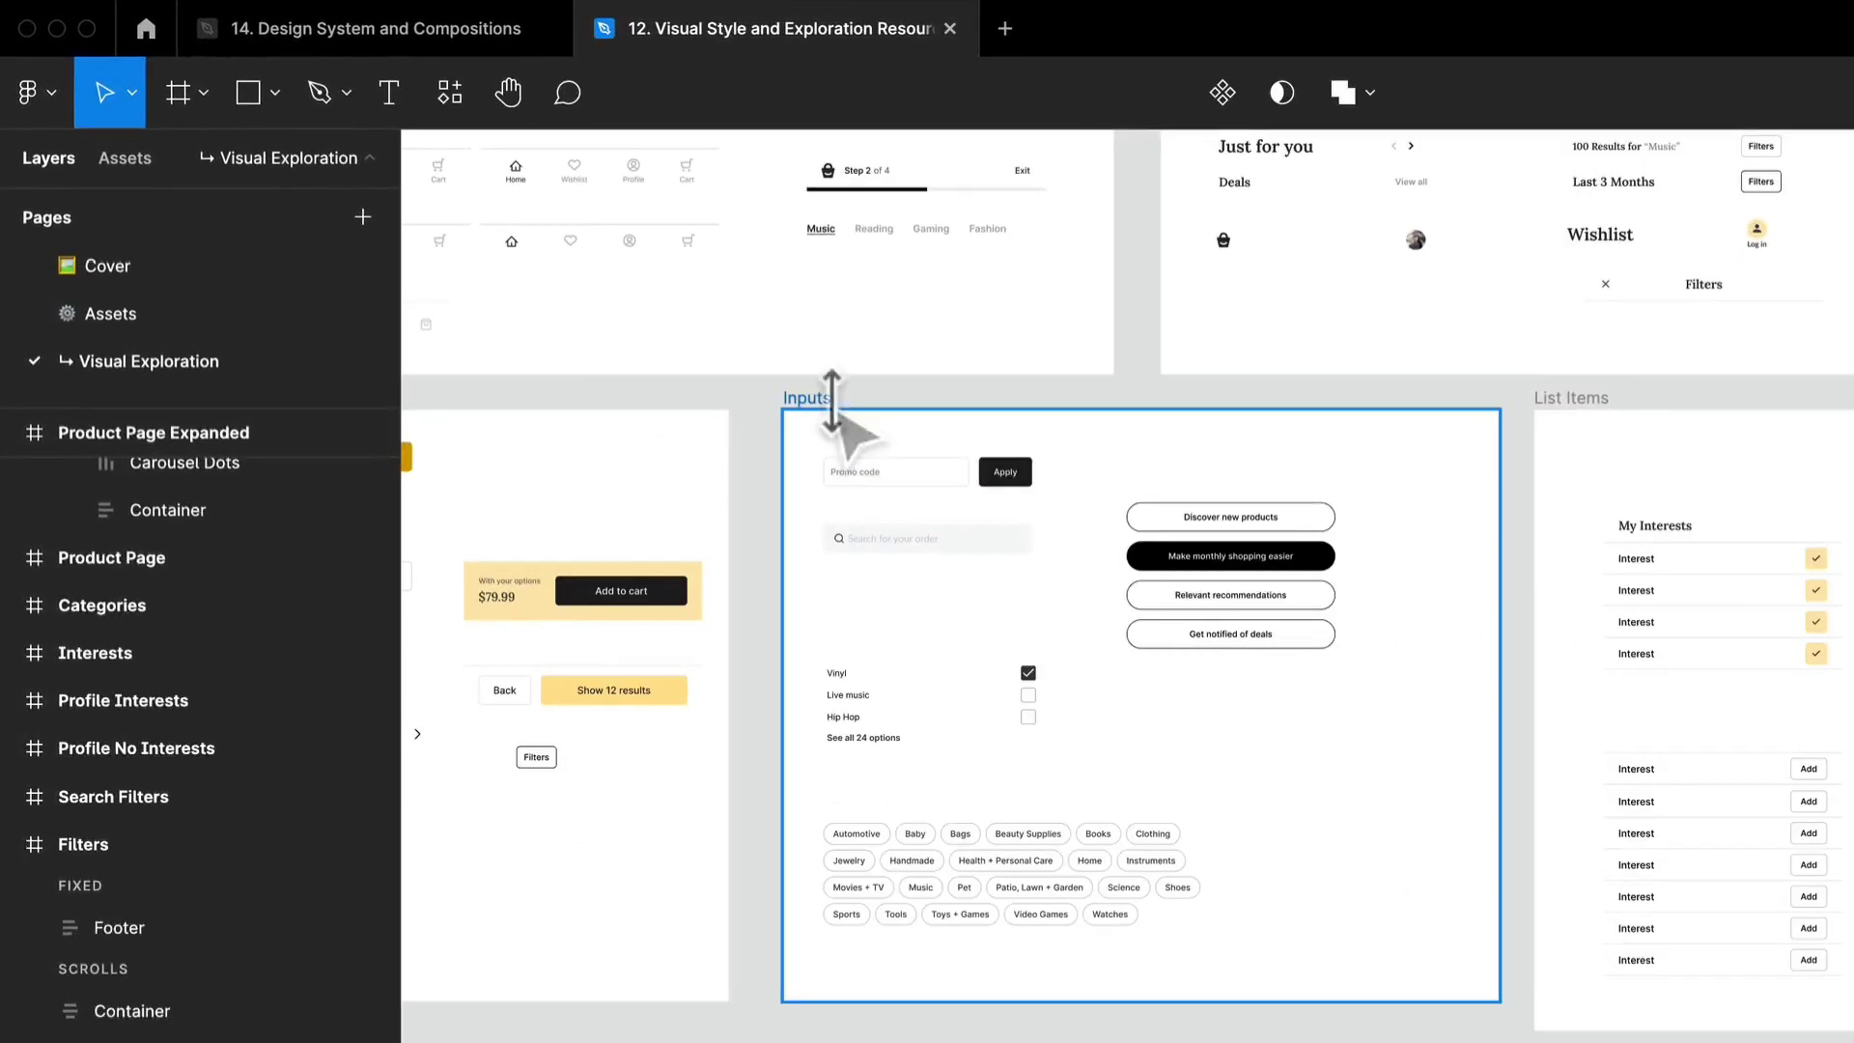
pyautogui.click(773, 375)
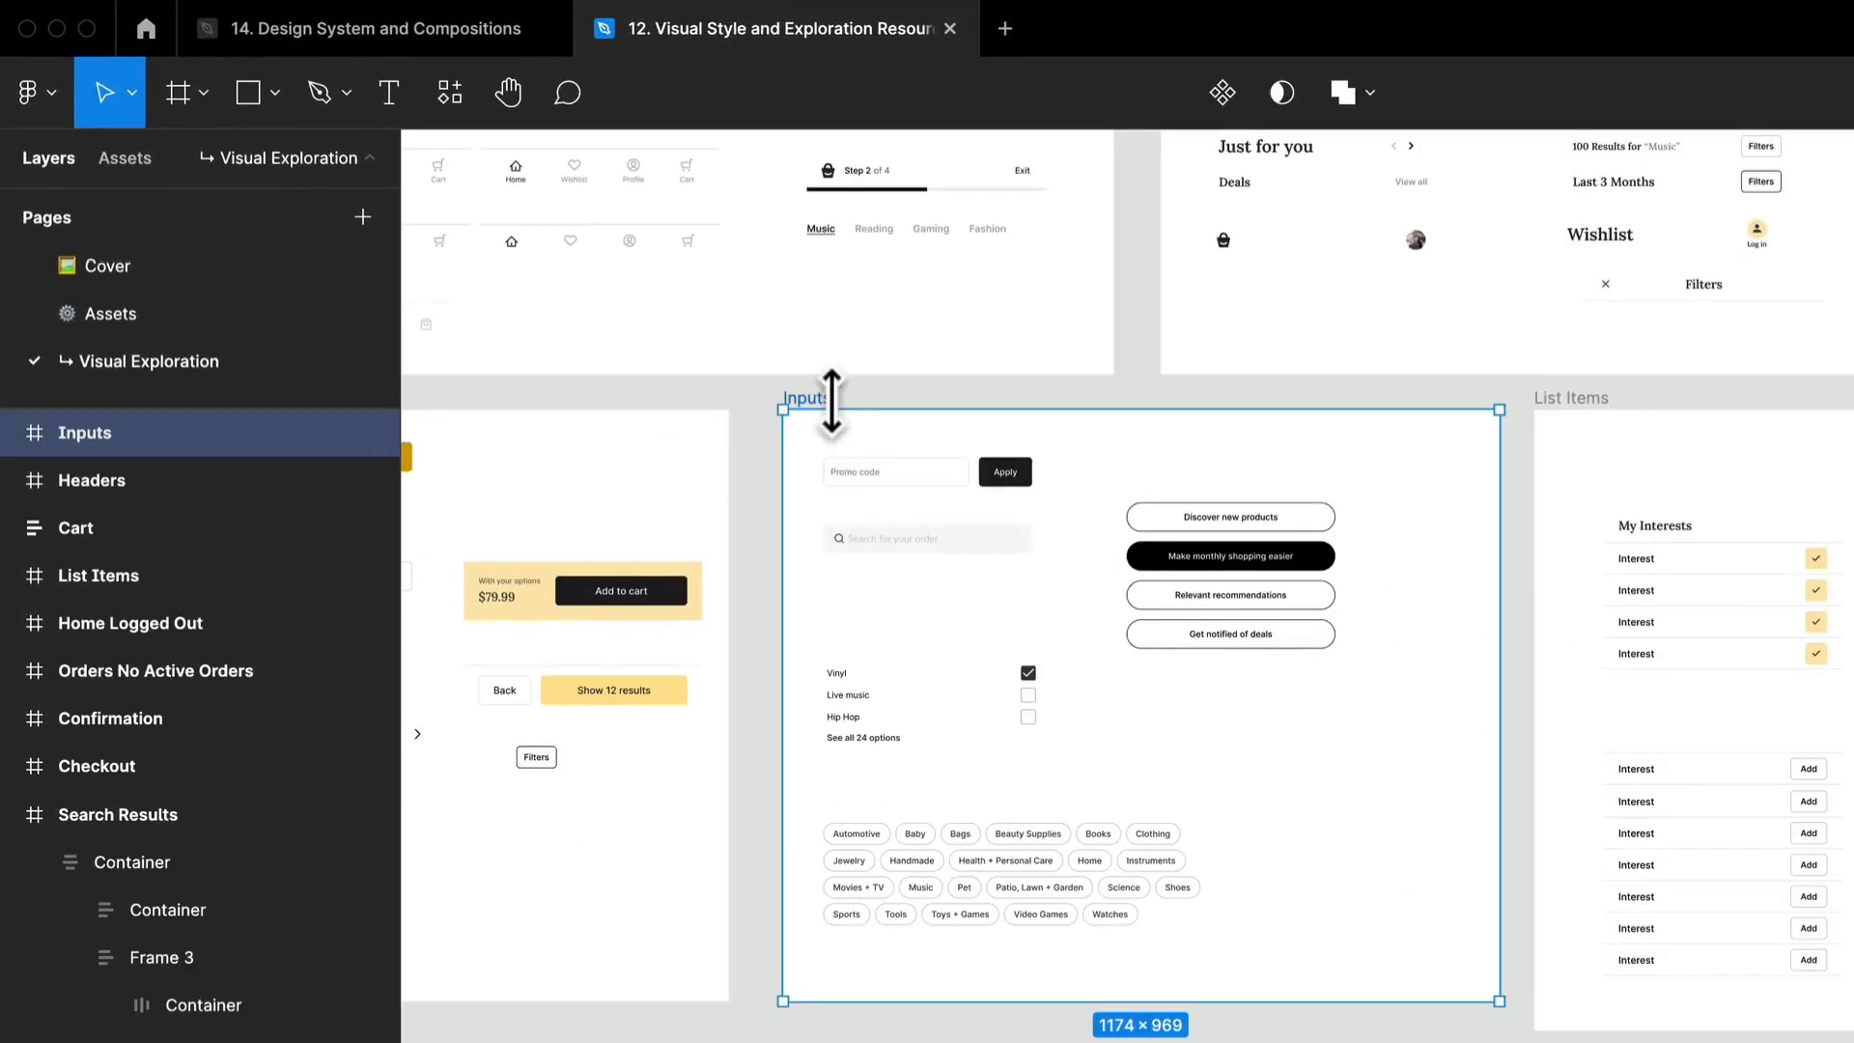
# - Switch to the 14. Design System and Compositions file and paste the Inputs reference frame beside the Base Input Components frame
pyautogui.click(436, 31)
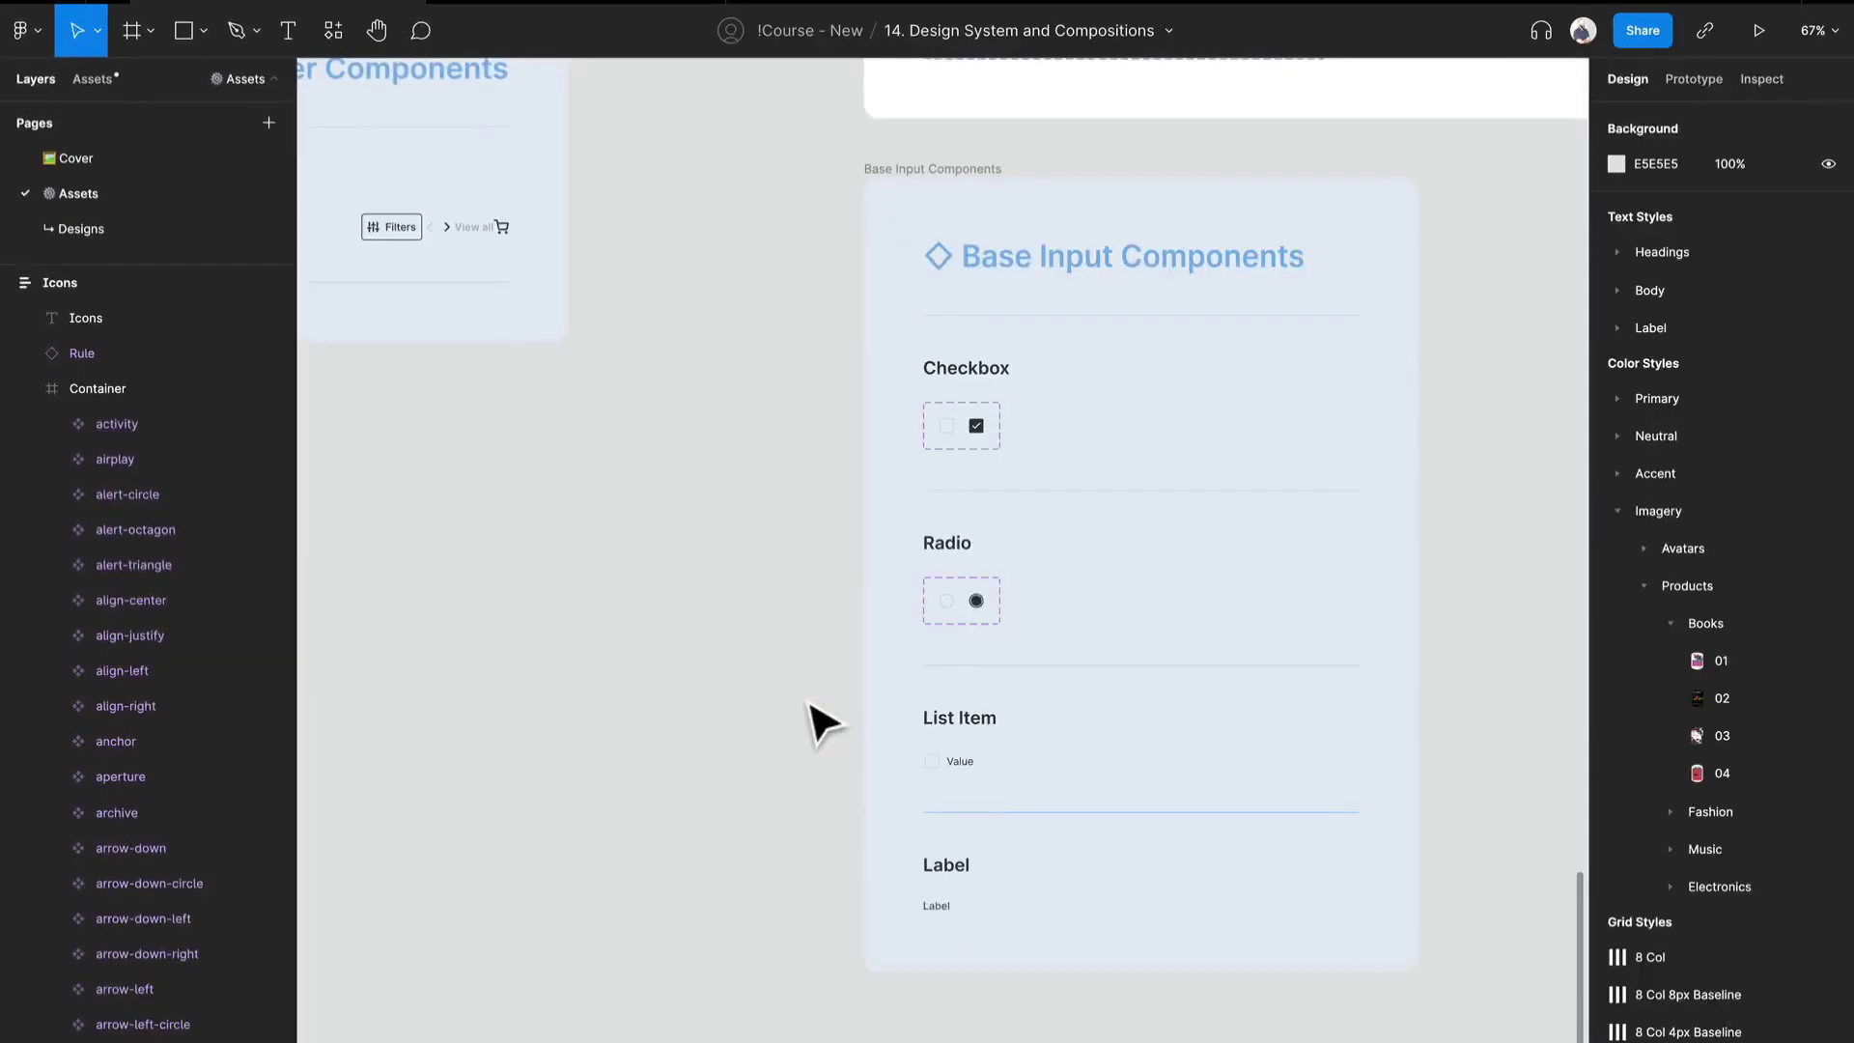
pyautogui.hotkey('ctrl', 'v')
pyautogui.moveTo(809, 704); pyautogui.dragTo(1091, 612)
pyautogui.scroll(1, 965, 527)
pyautogui.scroll(2, 976, 546)
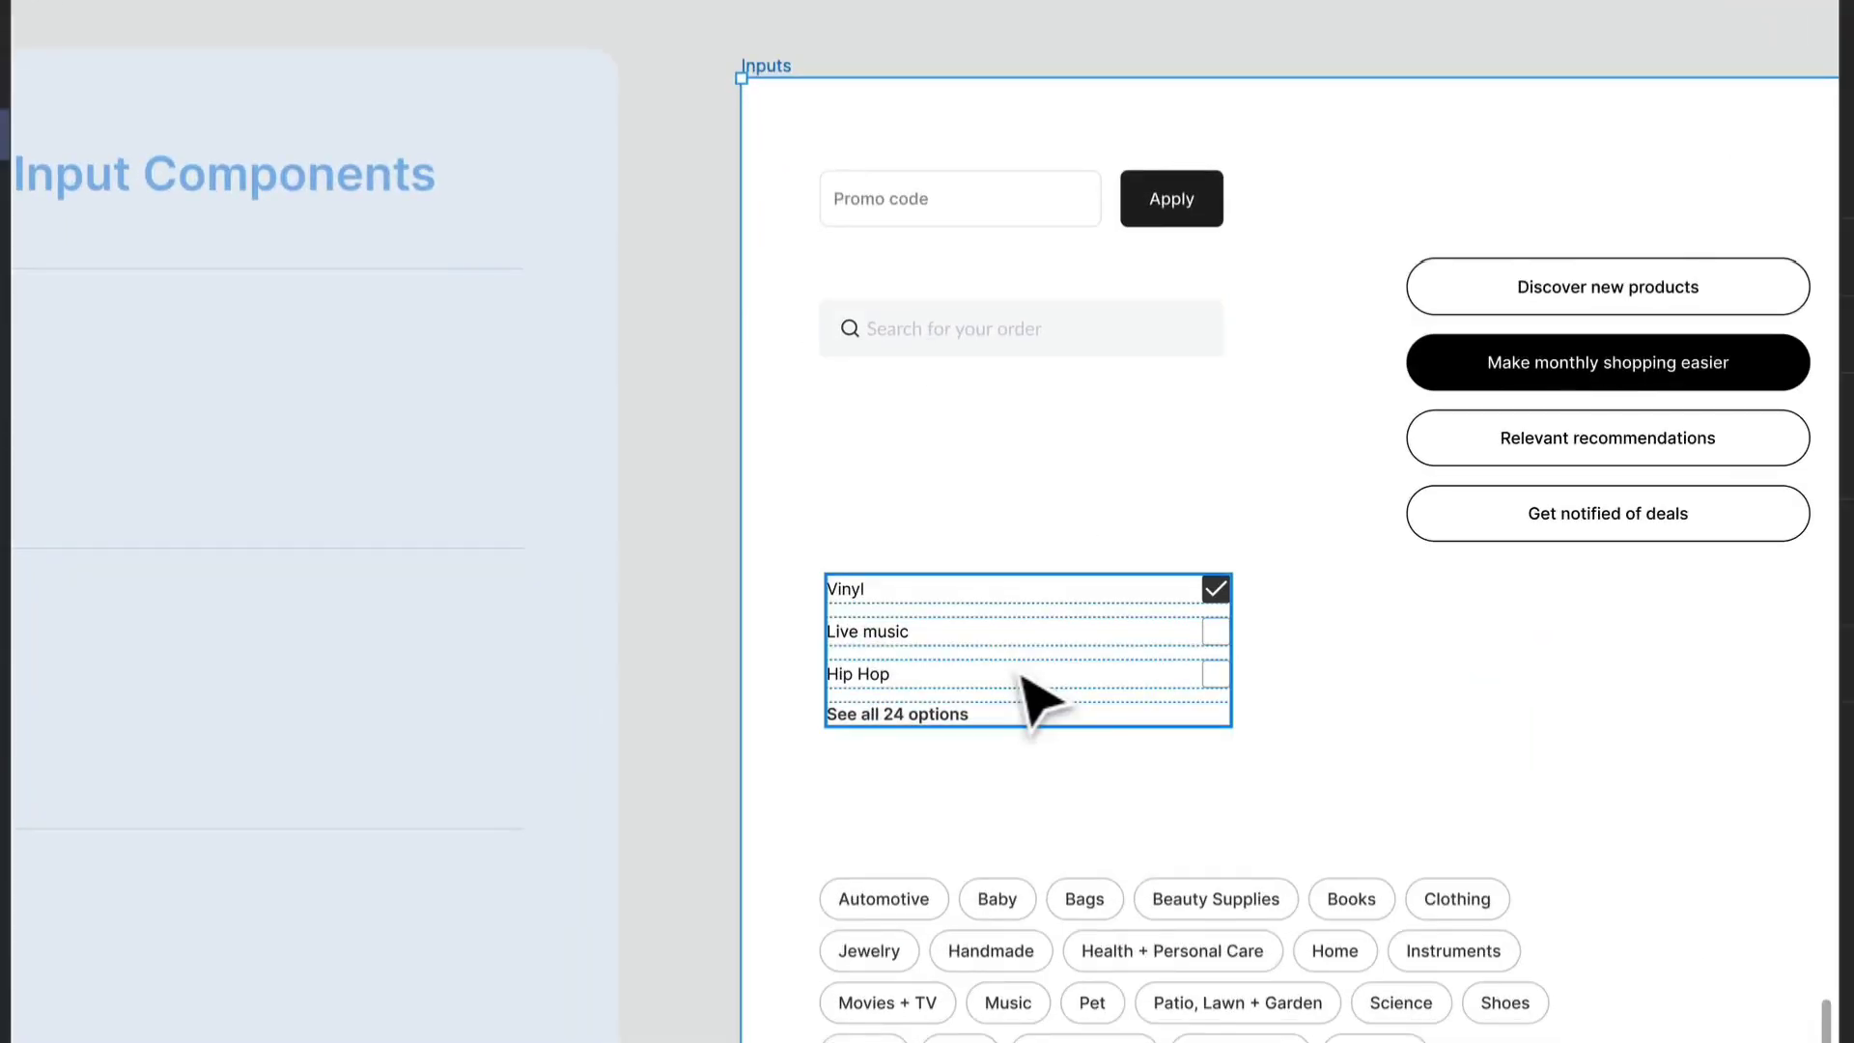
# - Compare the pasted frame's checkbox list, stacked option buttons and category pills with the base checkbox, radio and list item components
pyautogui.moveTo(882, 849); pyautogui.dragTo(1103, 744)
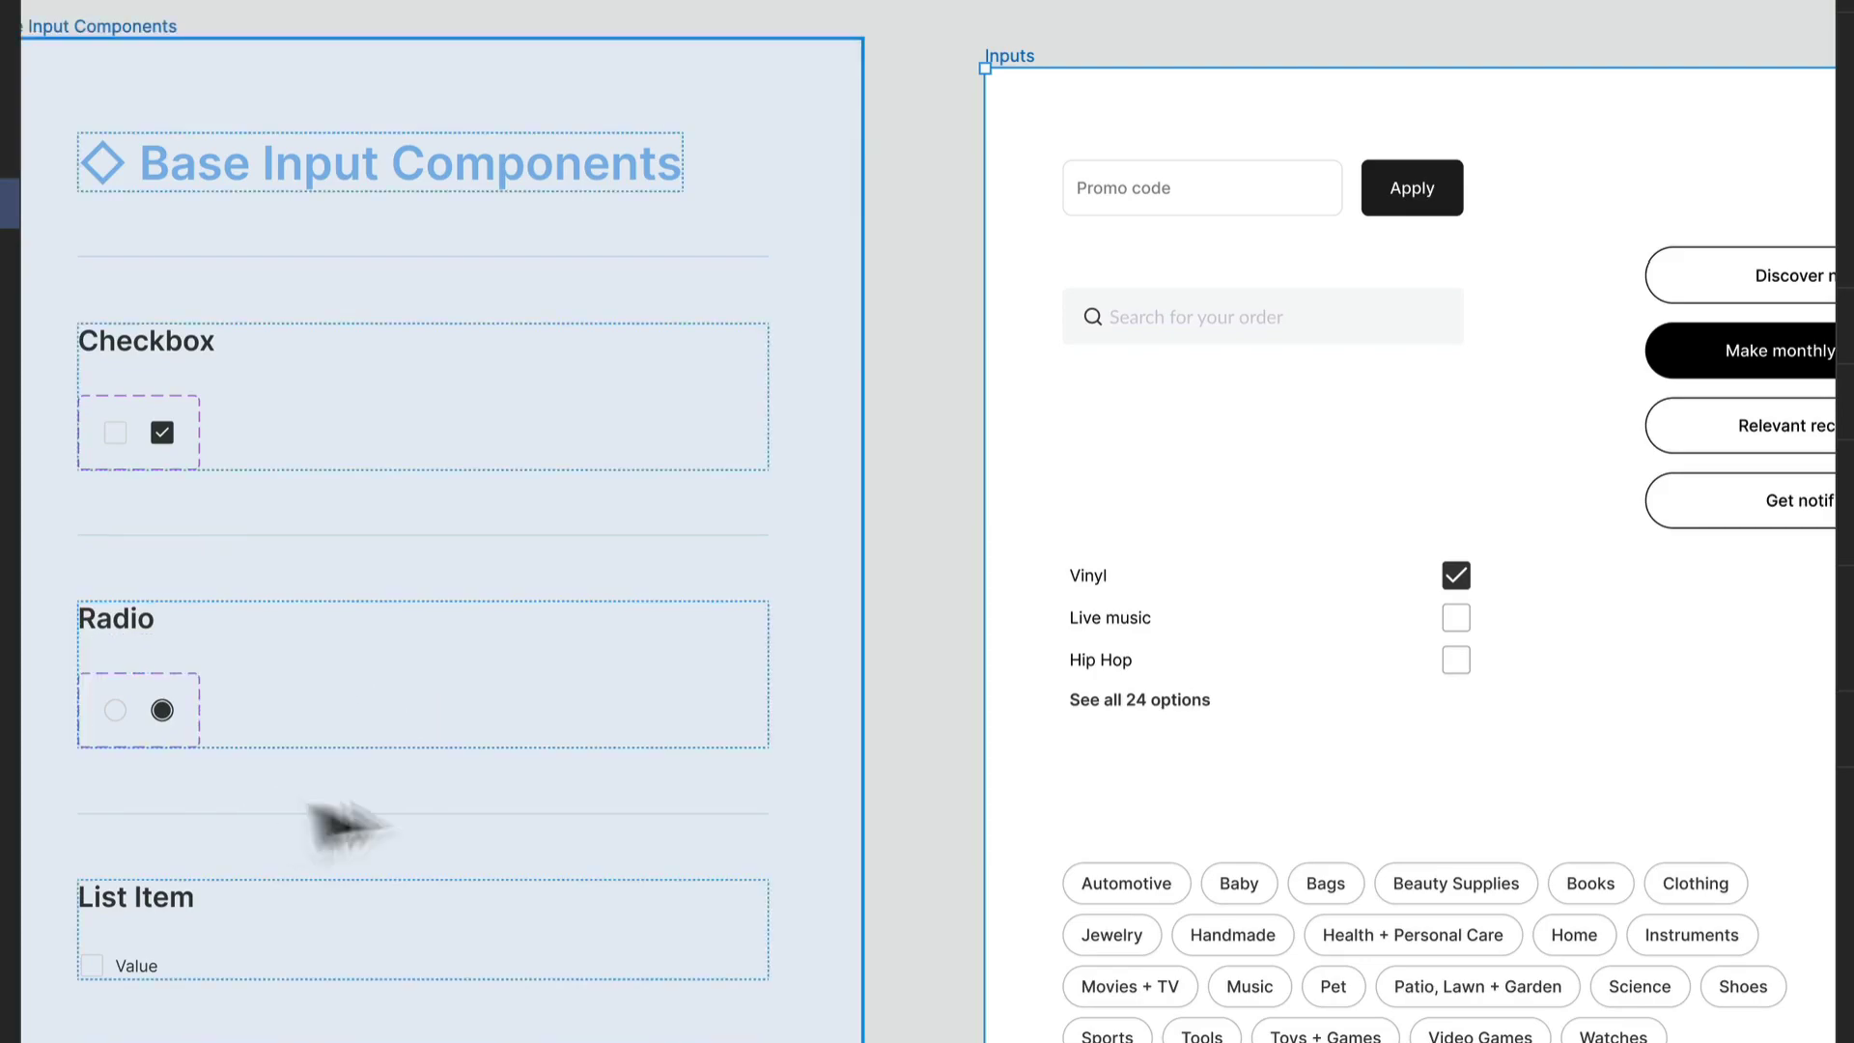
pyautogui.moveTo(1501, 694); pyautogui.dragTo(1068, 739)
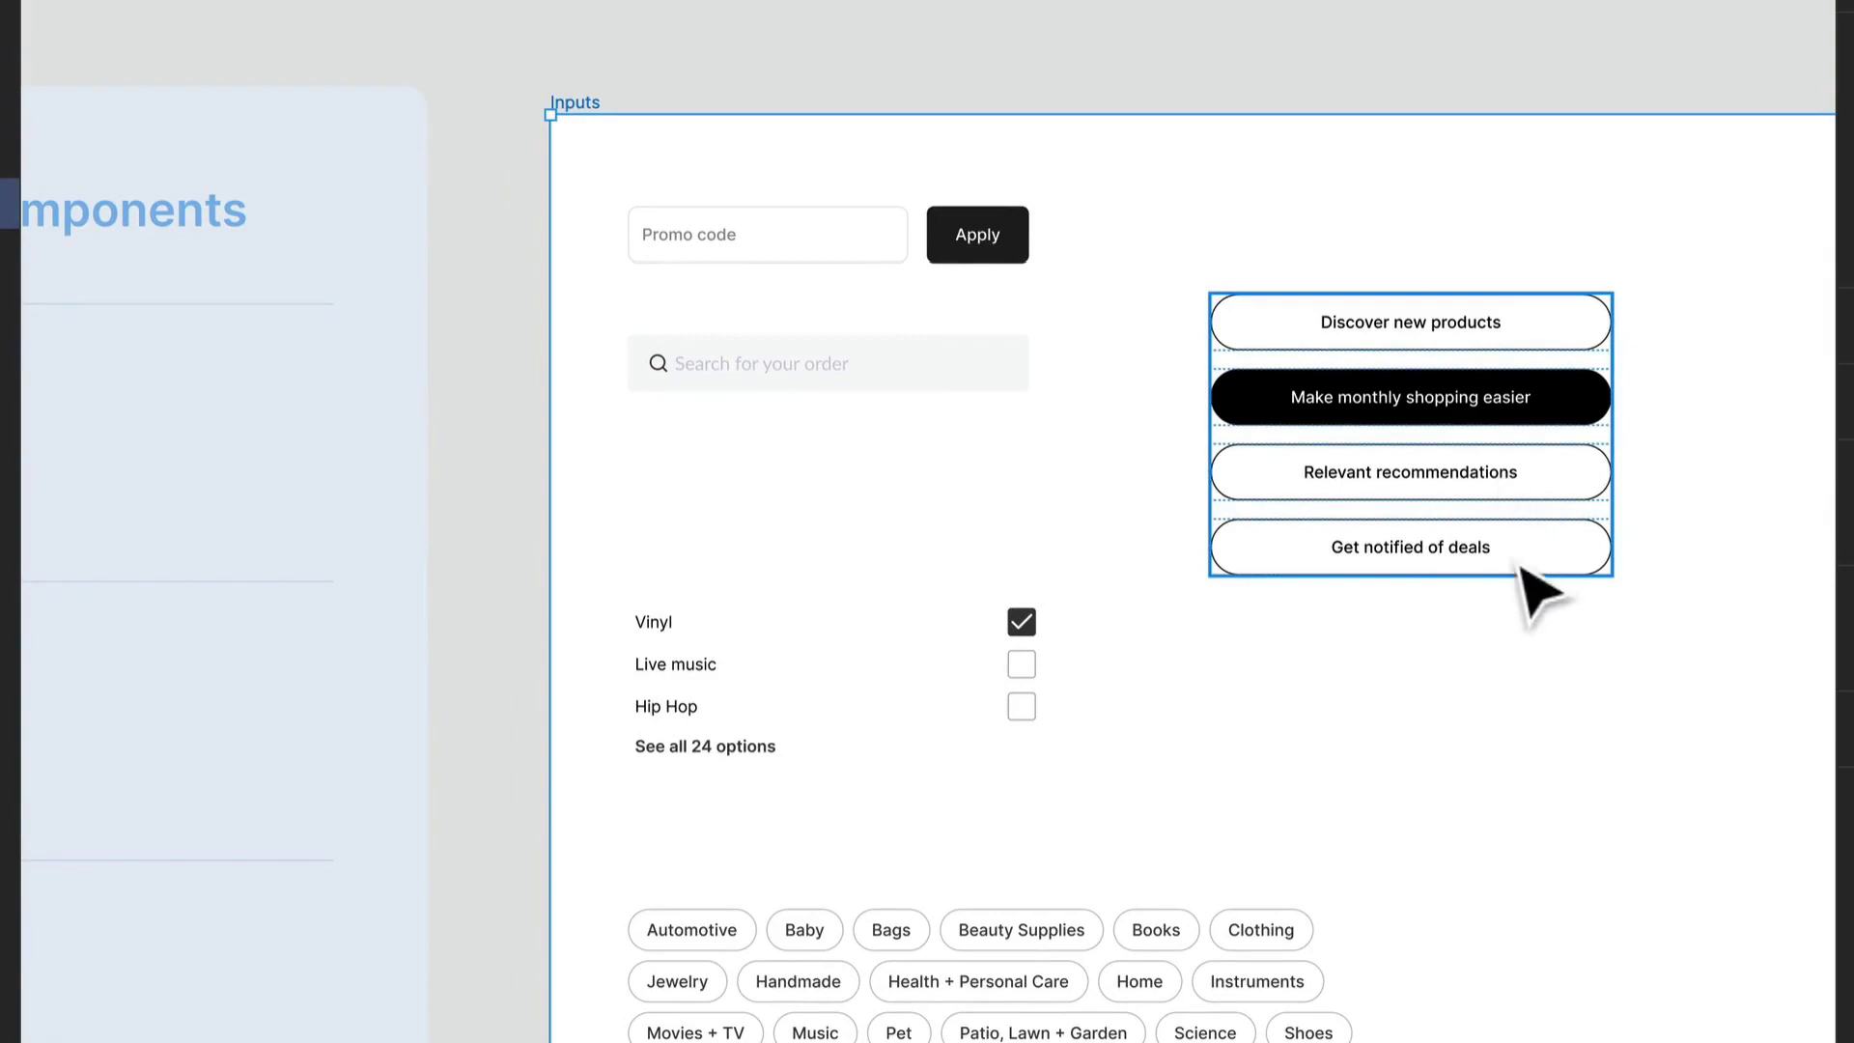
pyautogui.scroll(-3, 1545, 454)
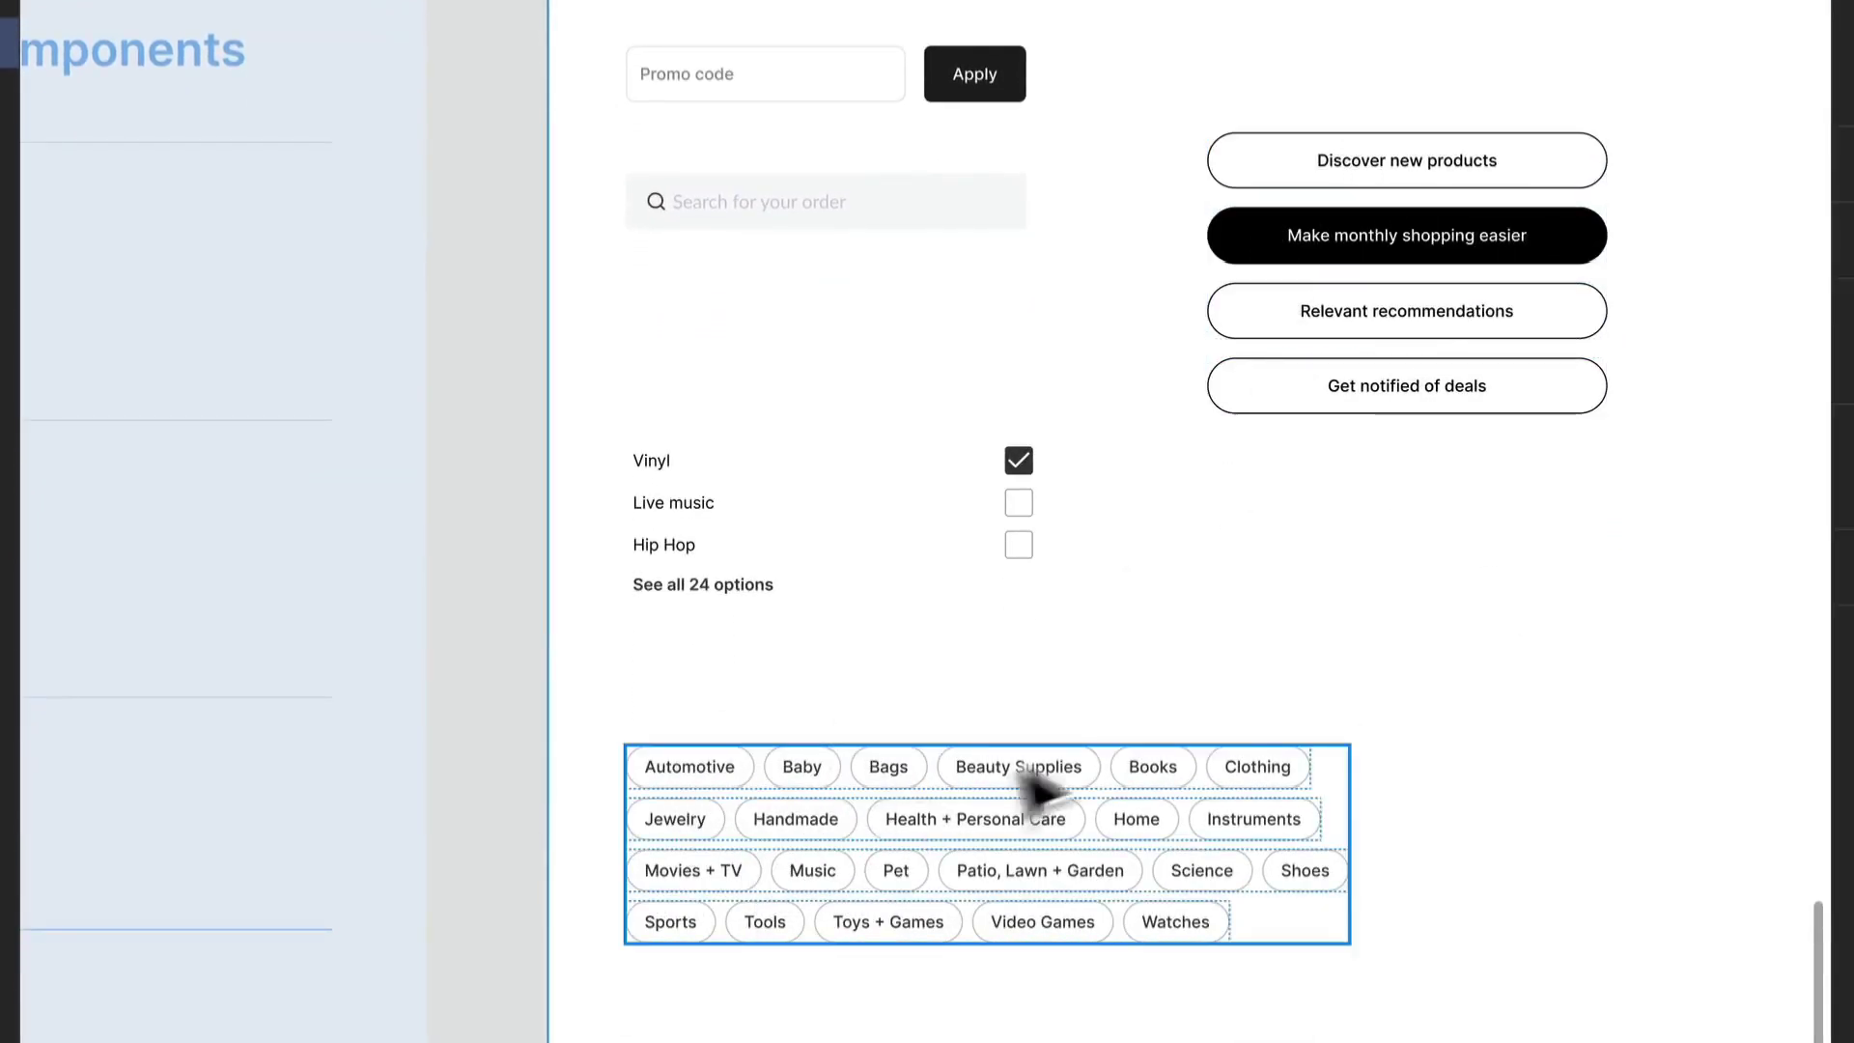
pyautogui.moveTo(832, 749); pyautogui.dragTo(1246, 640)
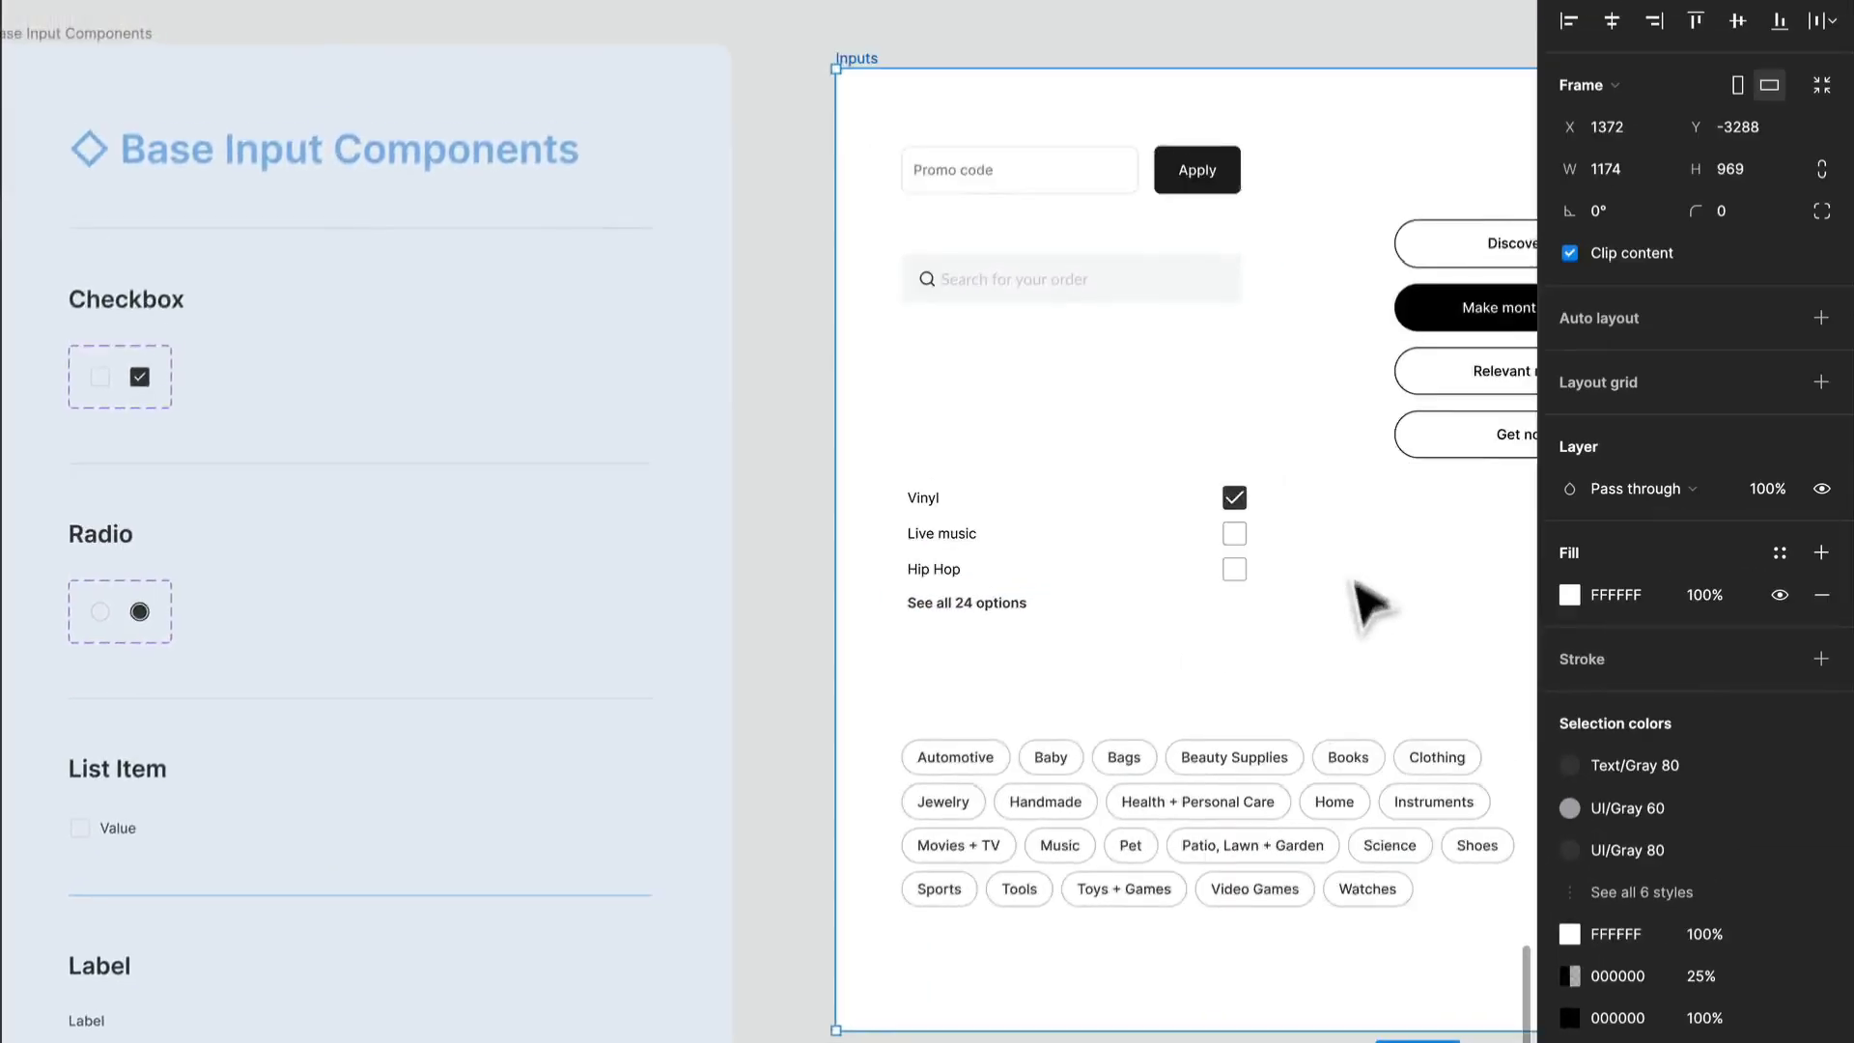
pyautogui.moveTo(1355, 583); pyautogui.dragTo(1243, 676)
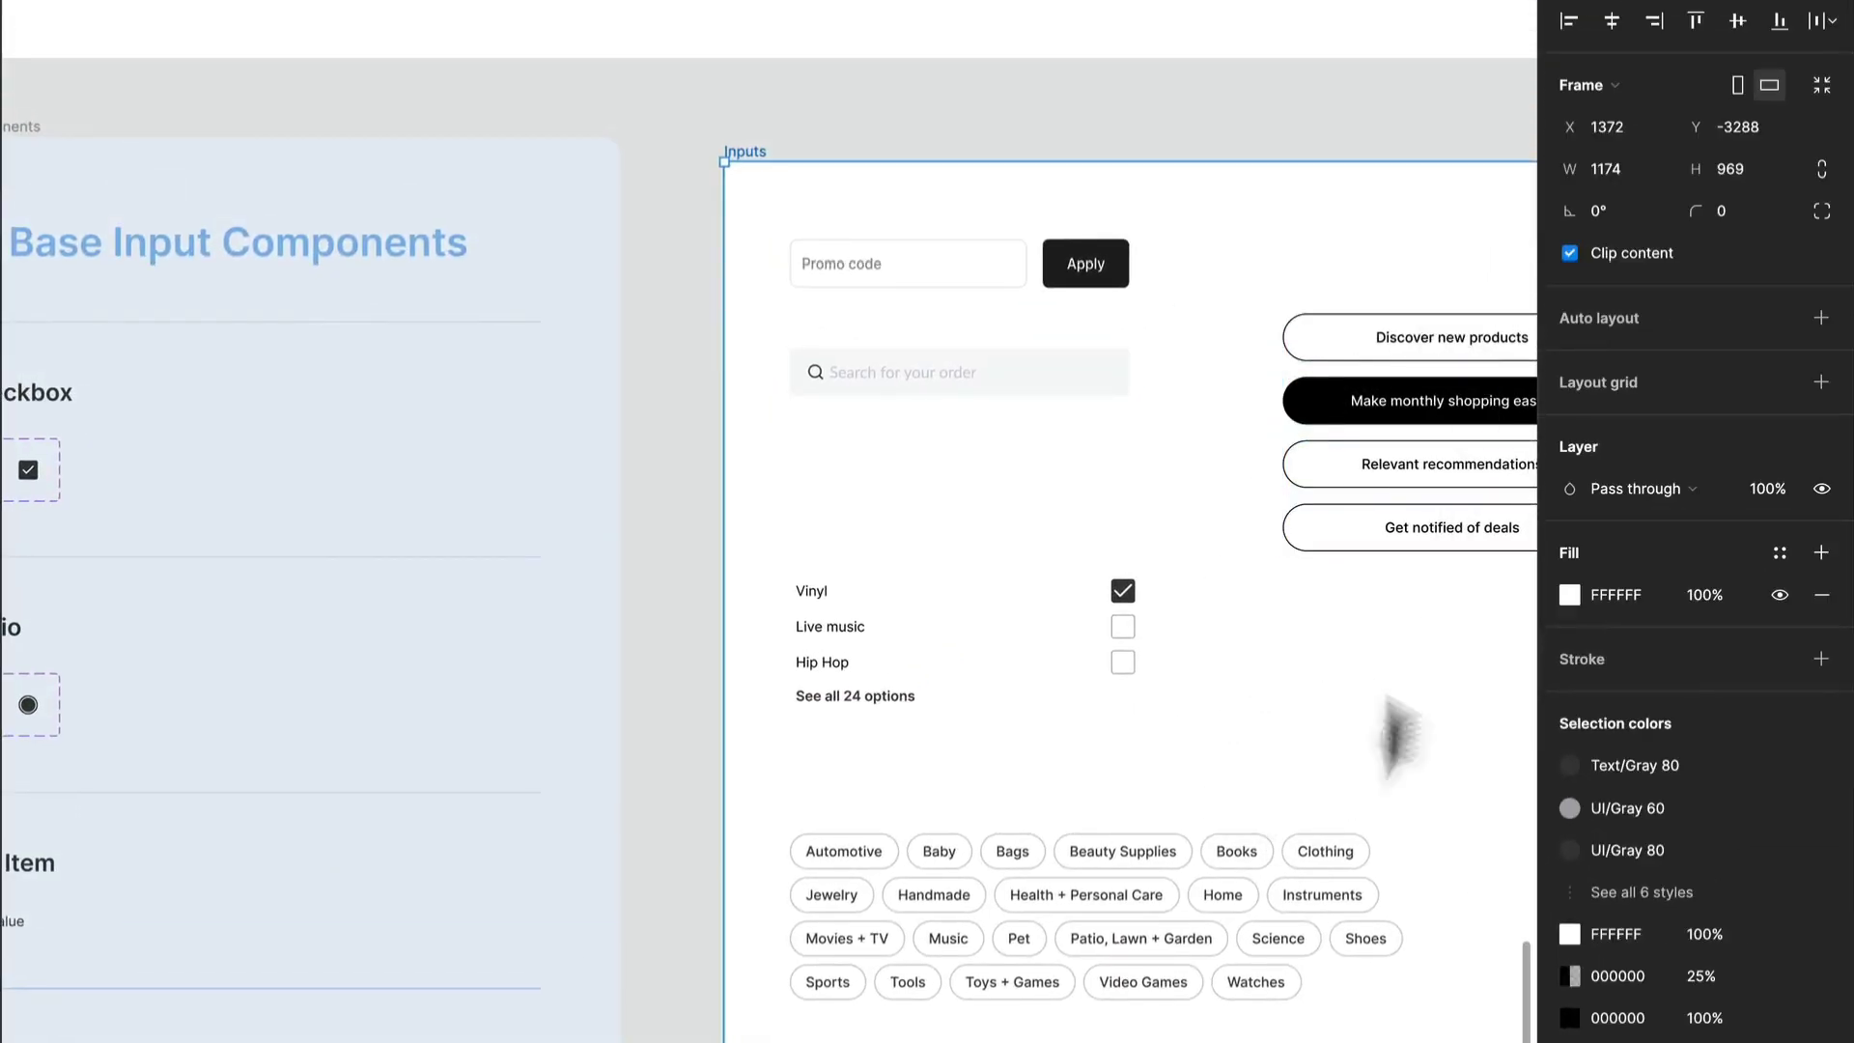
pyautogui.moveTo(935, 1017); pyautogui.dragTo(1295, 792)
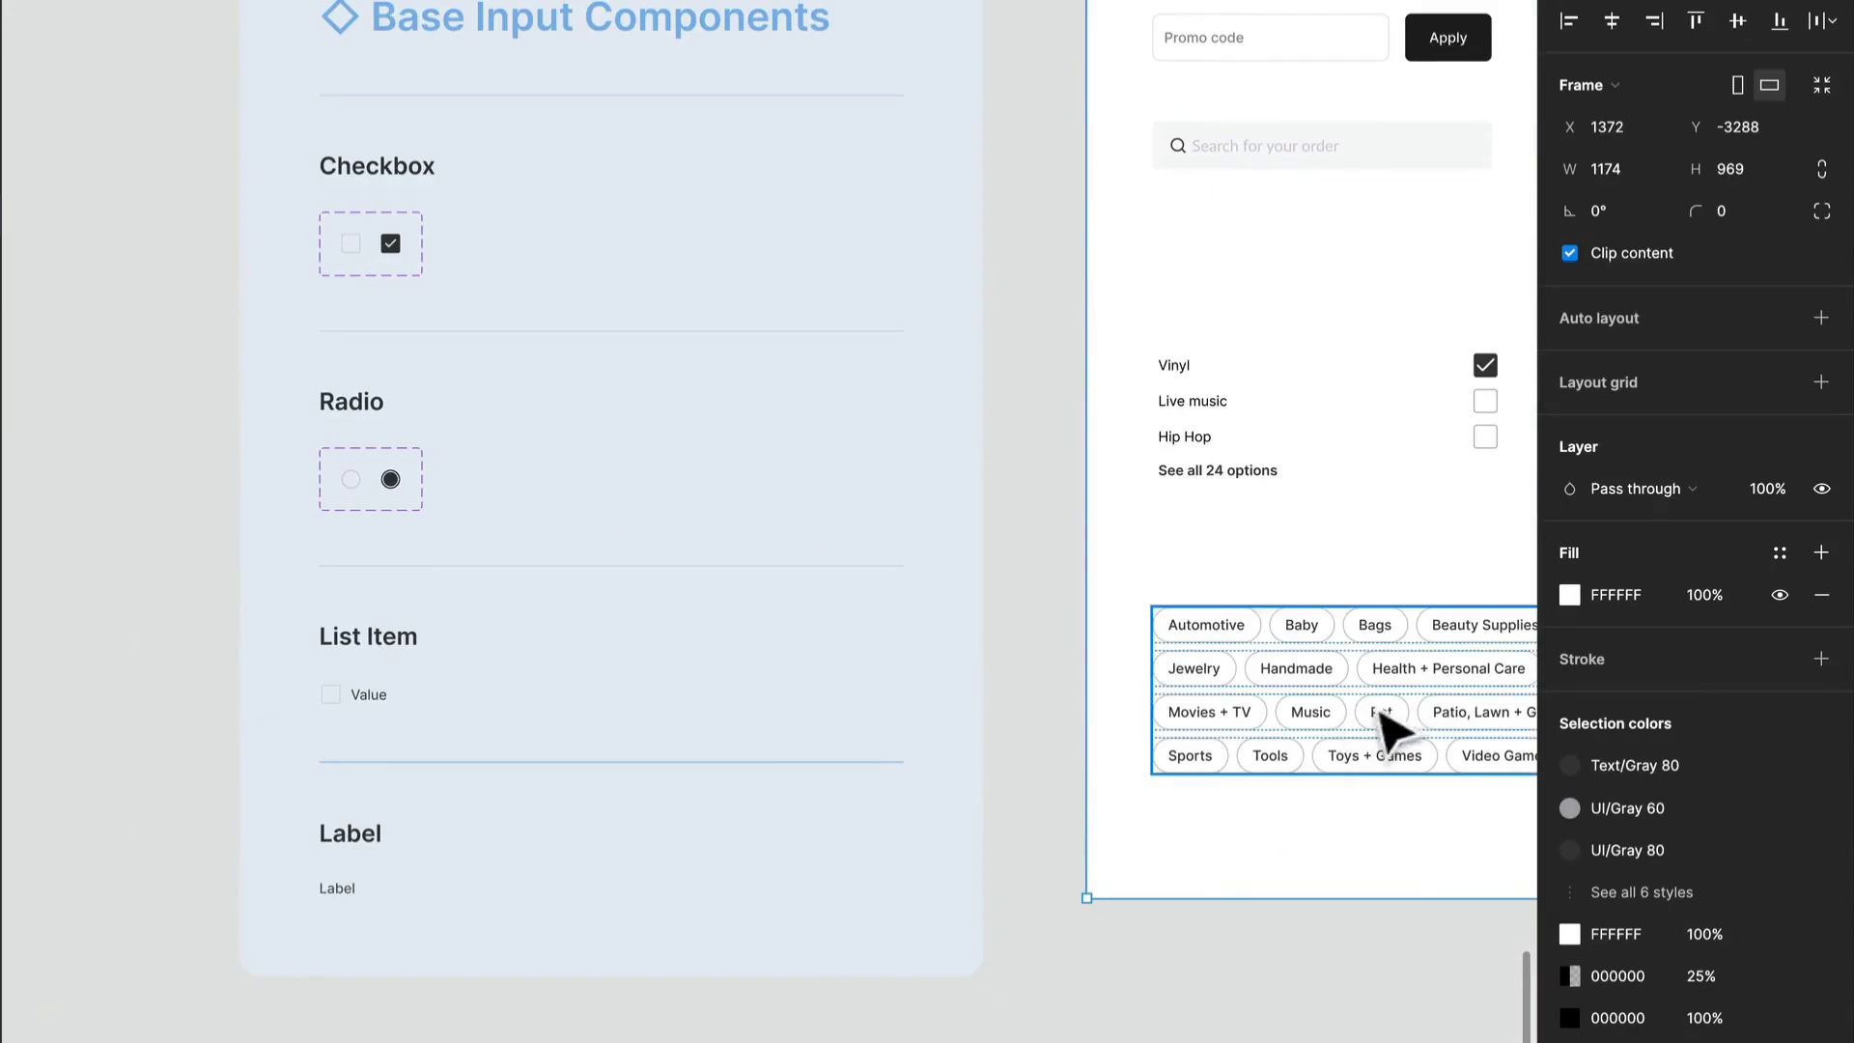
pyautogui.scroll(2, 369, 704)
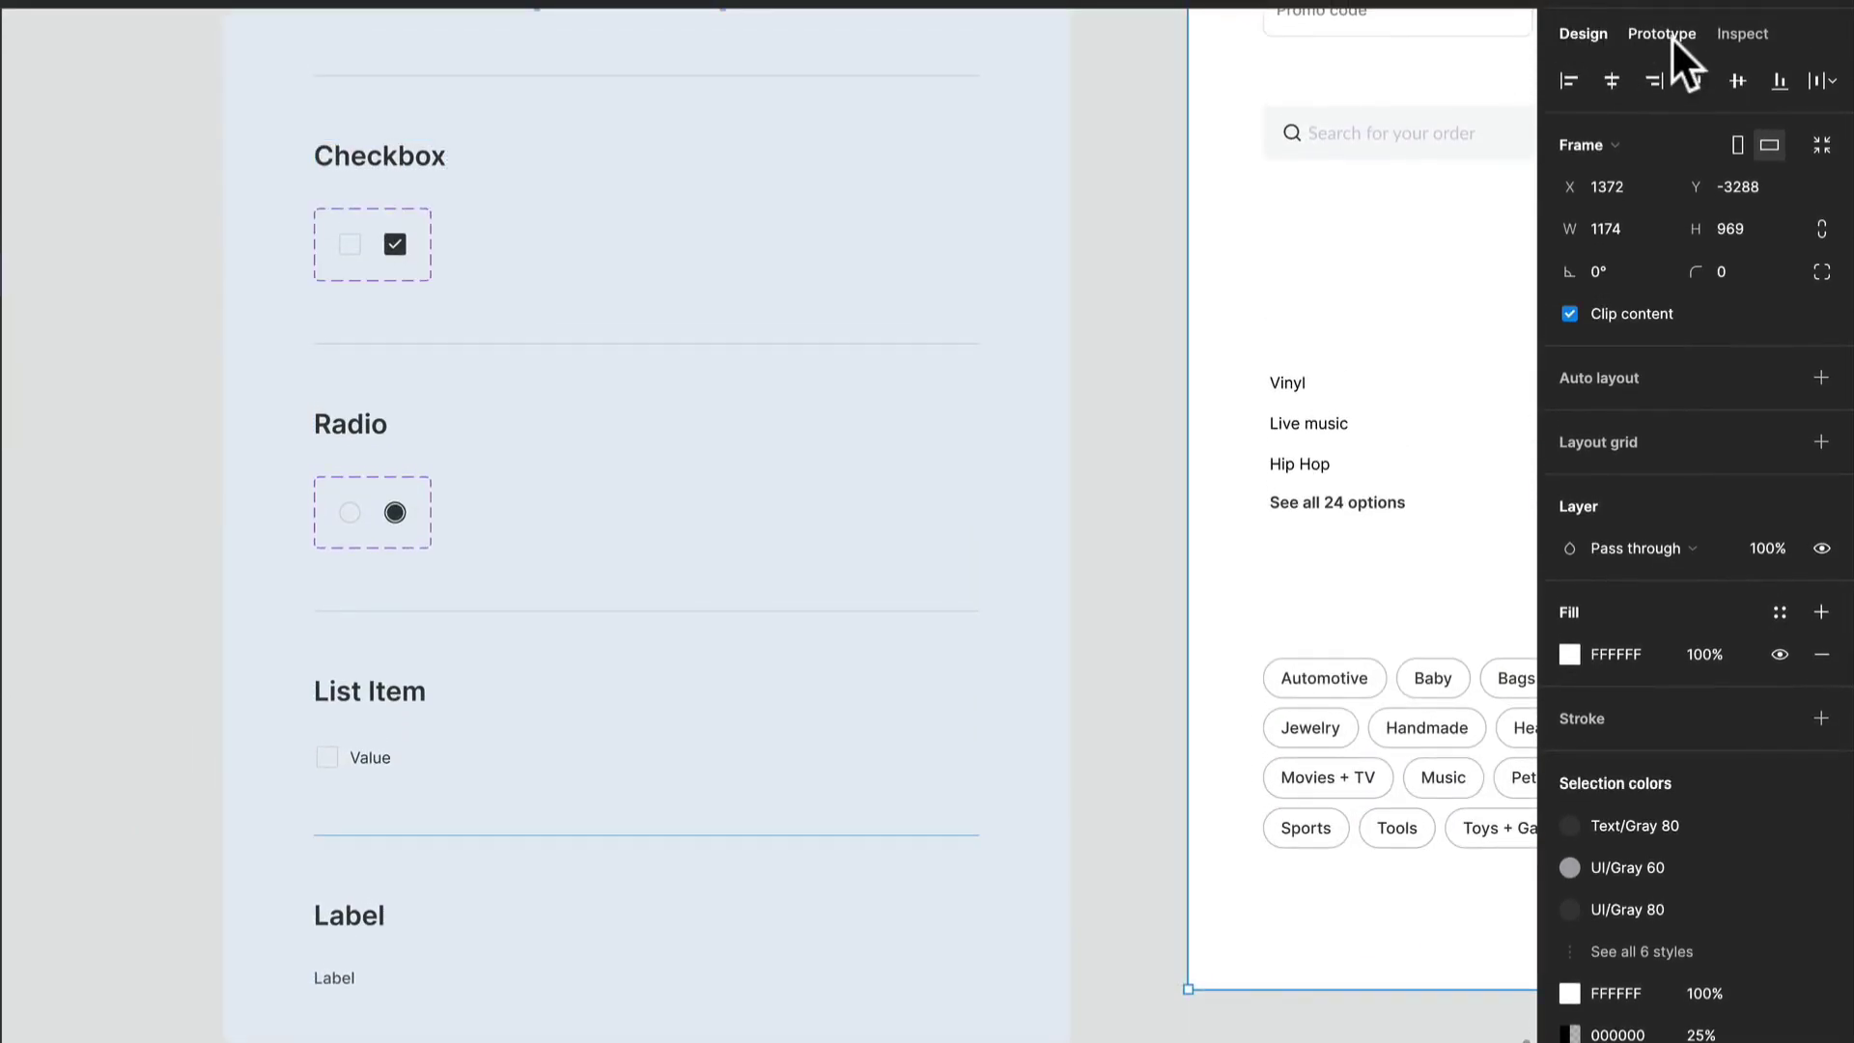
# - Examine the _Checkbox Base component set and select the Value text inside the _Input List Item Base component
pyautogui.click(1674, 39)
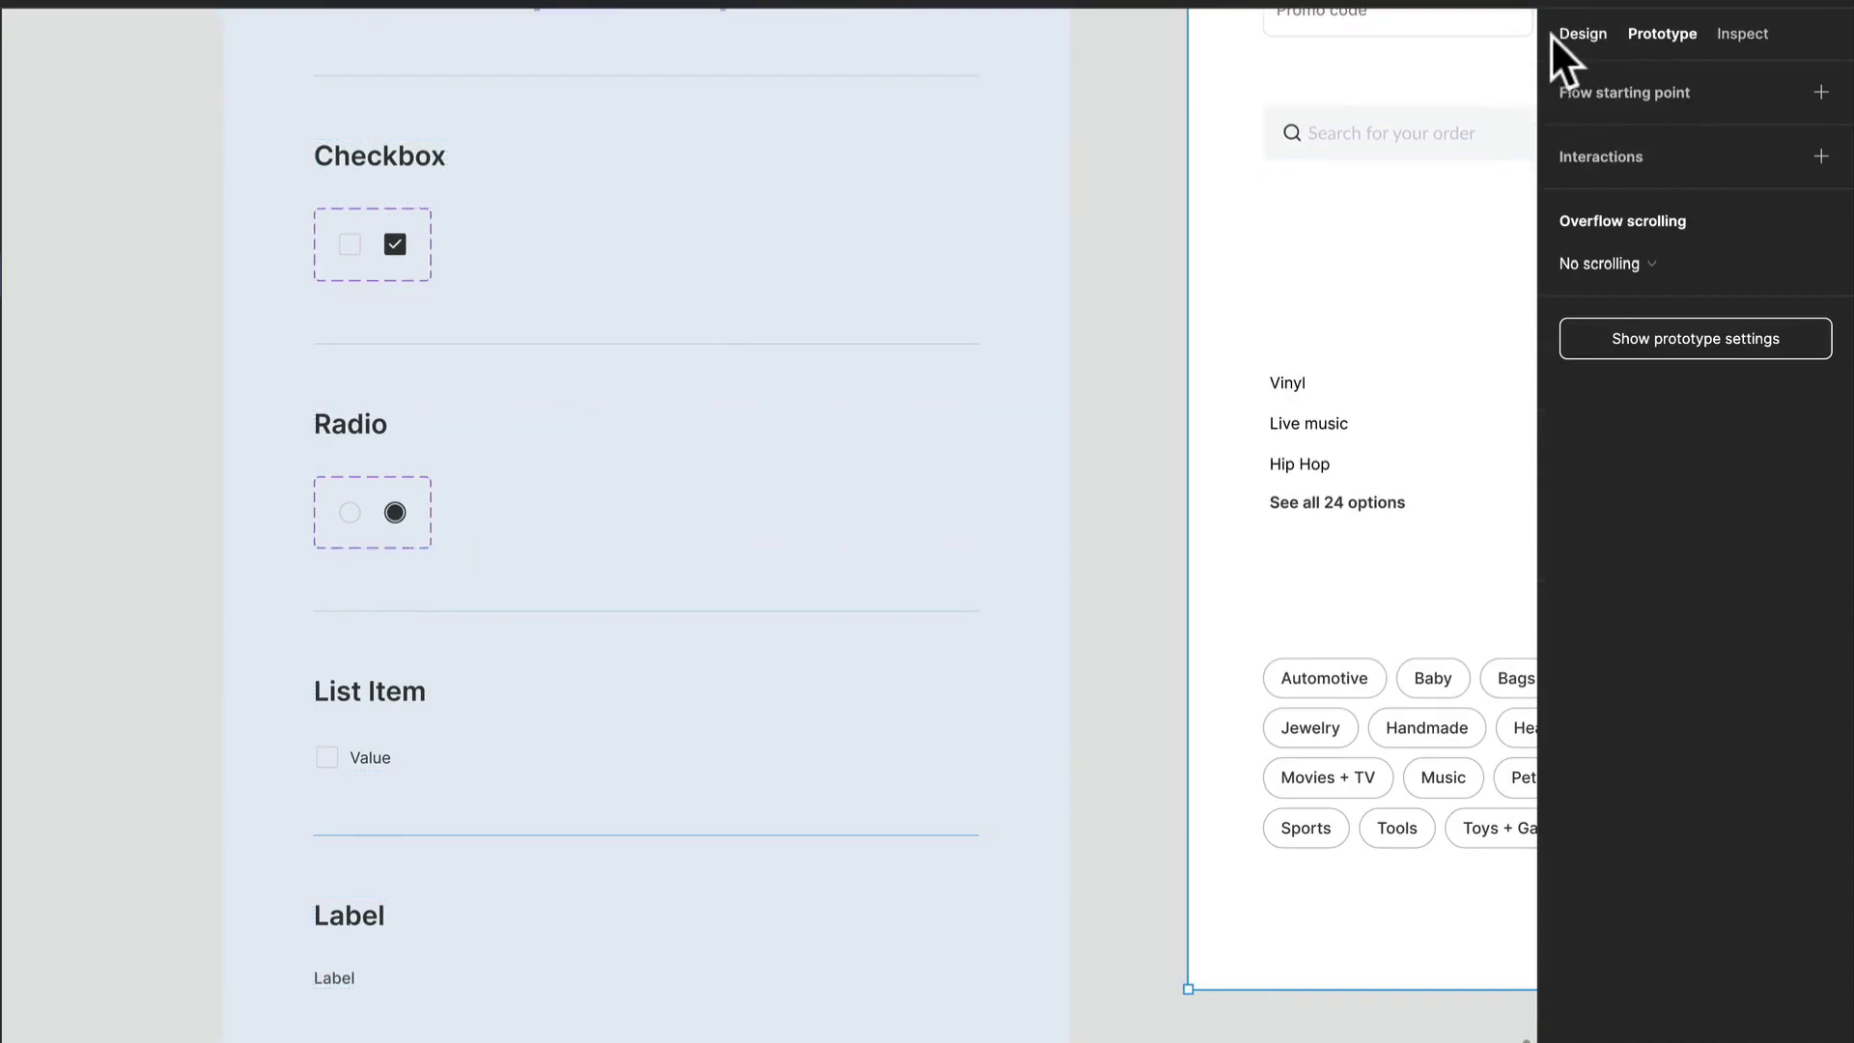
pyautogui.click(1557, 35)
pyautogui.doubleClick(375, 241)
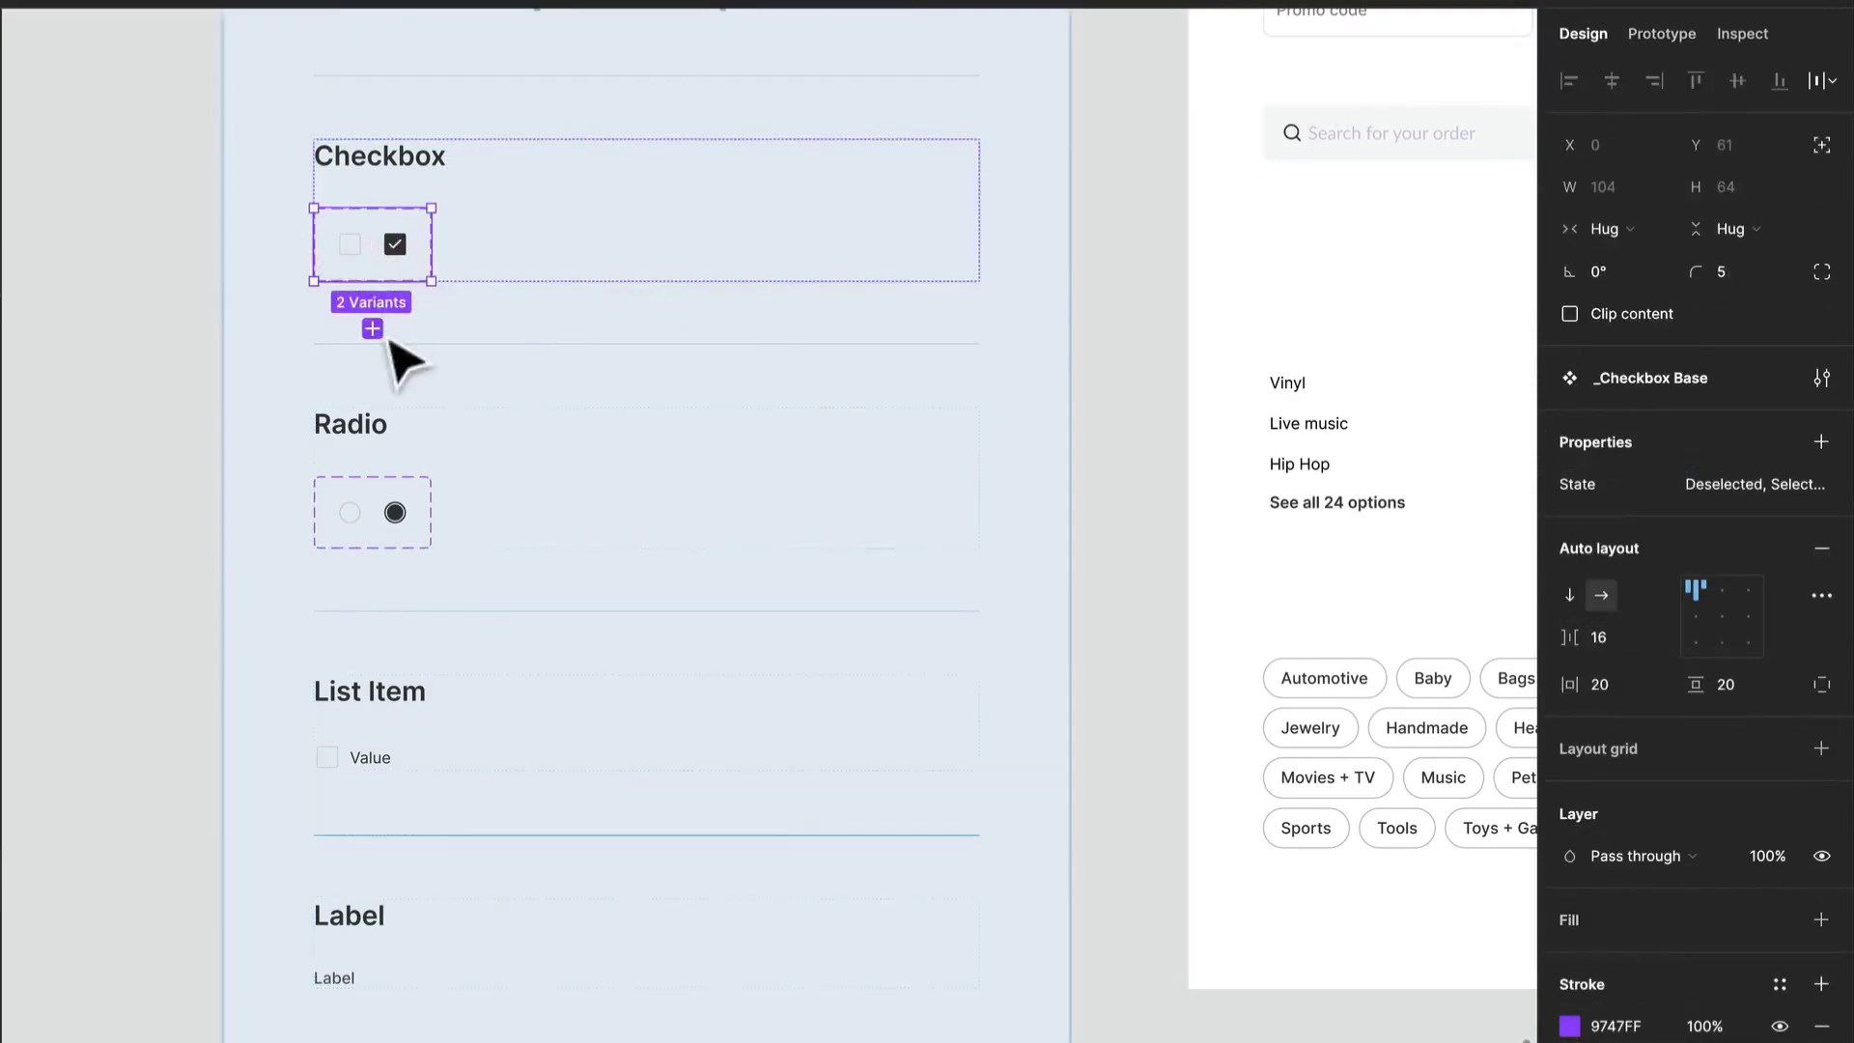
pyautogui.scroll(2, 362, 516)
pyautogui.scroll(1, 363, 522)
pyautogui.click(379, 838)
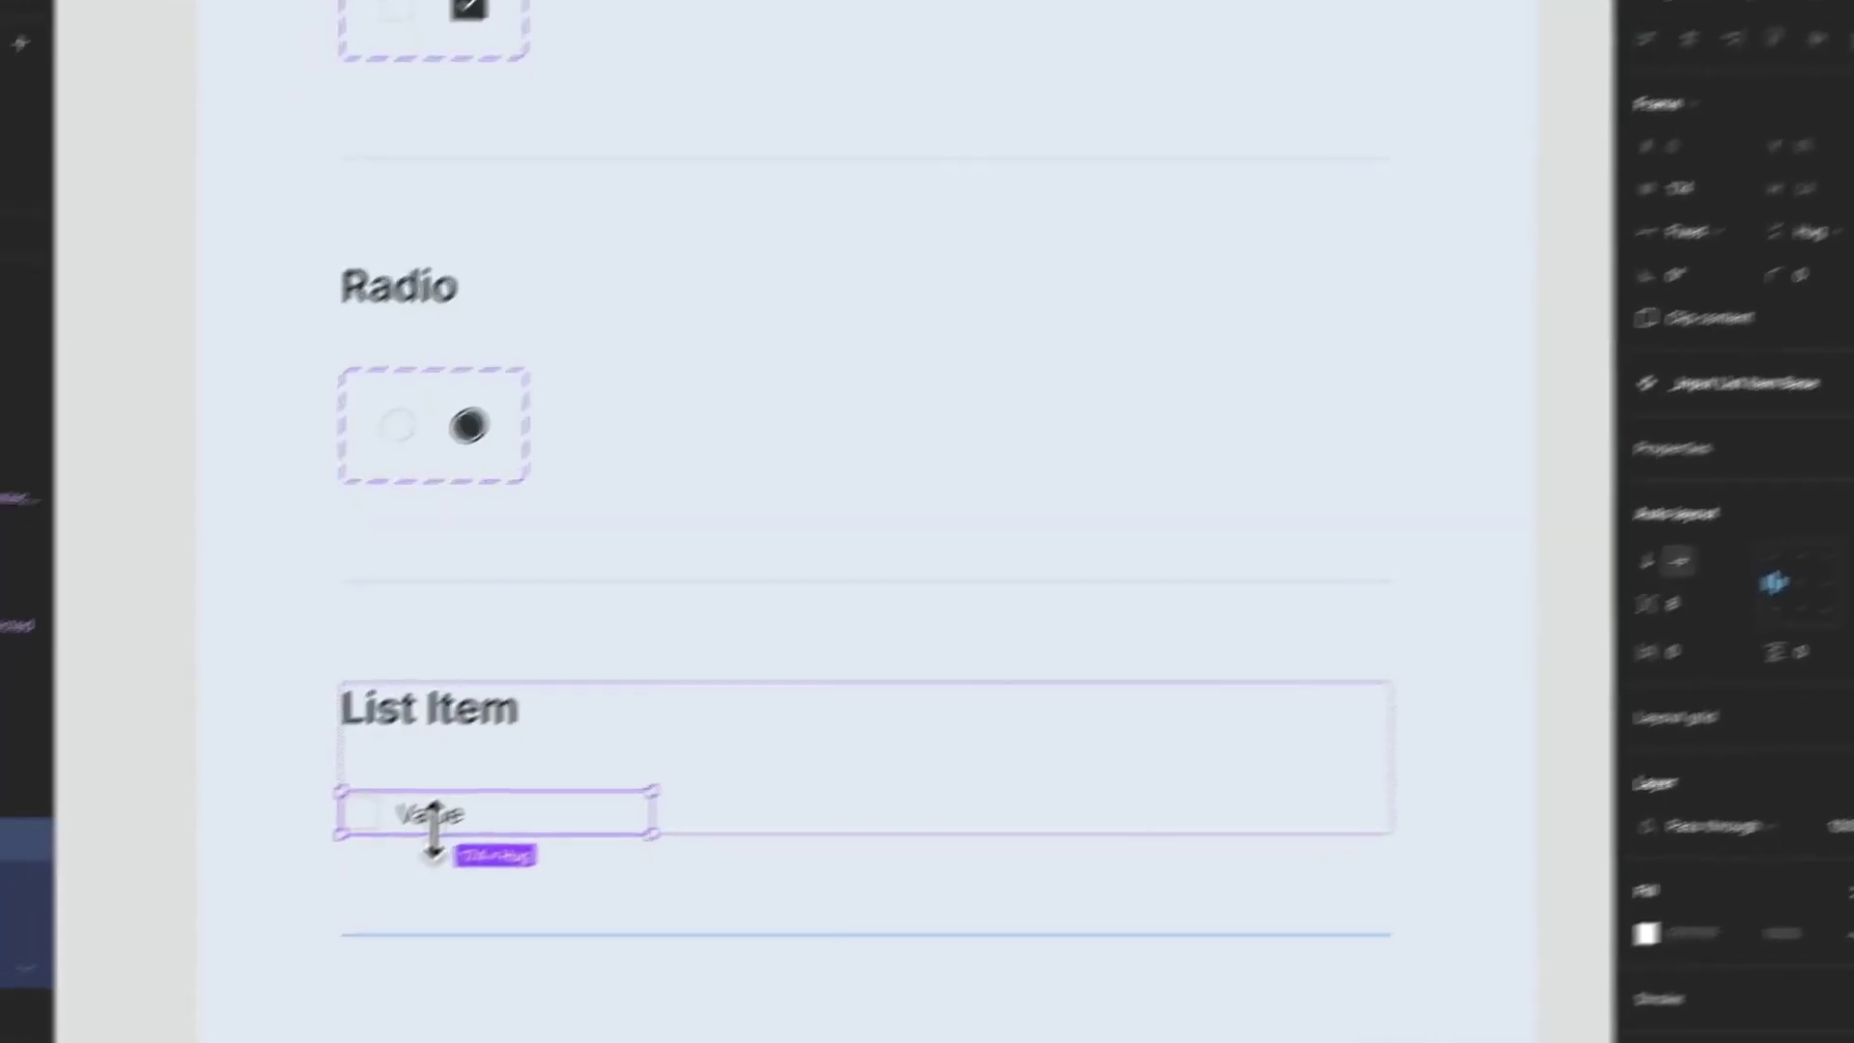
pyautogui.click(384, 850)
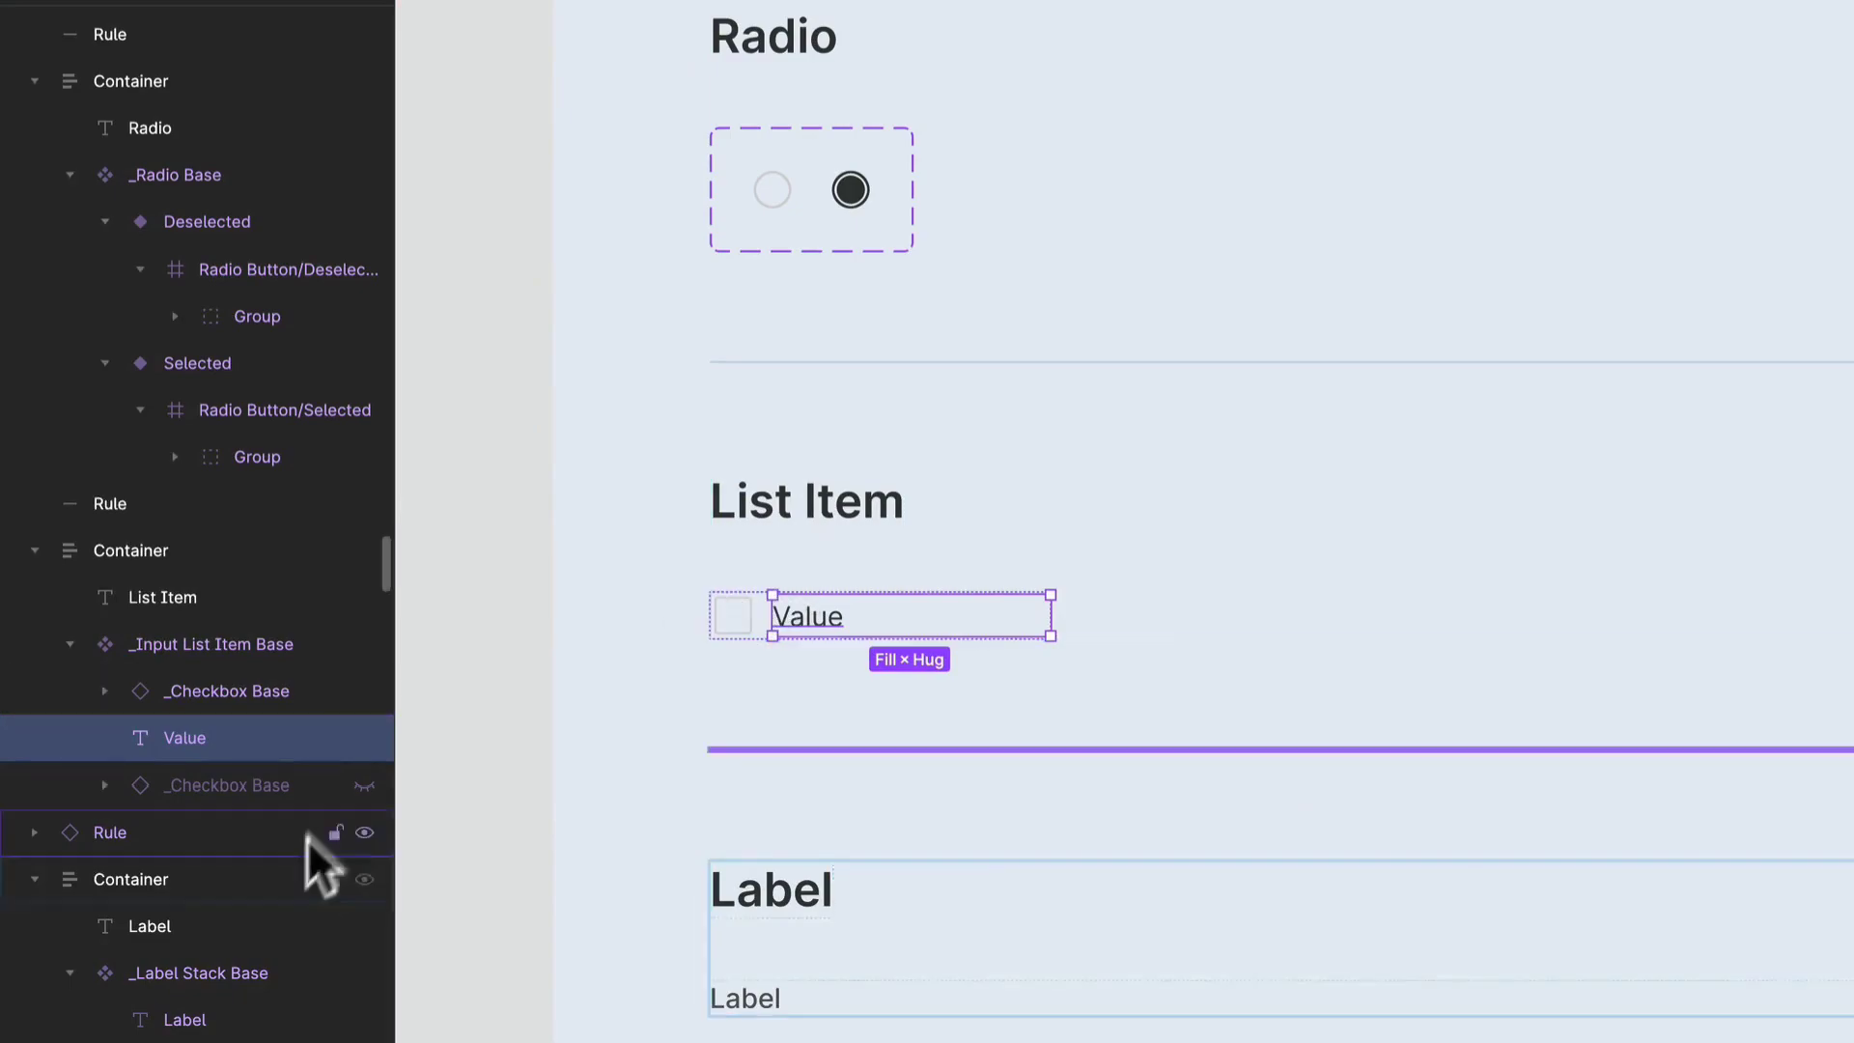
# - Show the hidden trailing _Checkbox Base in the _Input List Item Base component, and hide it again
pyautogui.click(350, 778)
pyautogui.scroll(-5, 1081, 662)
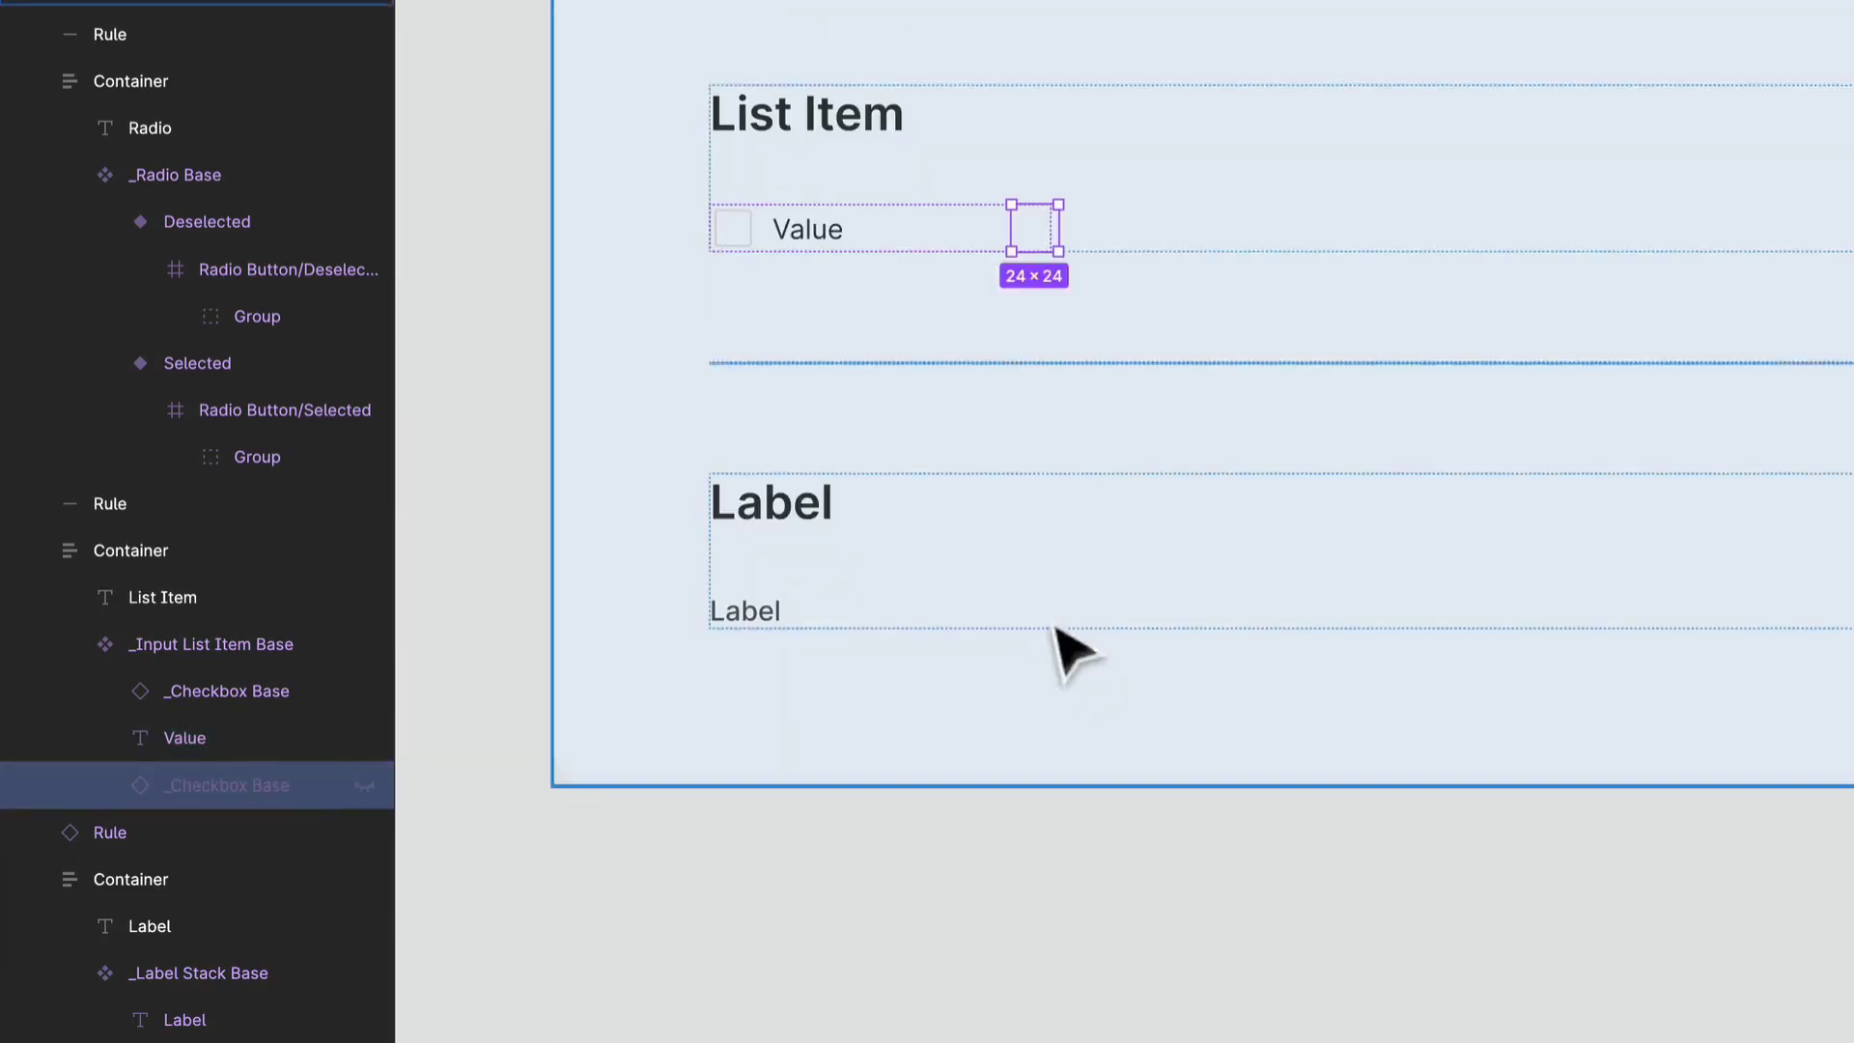
pyautogui.click(364, 785)
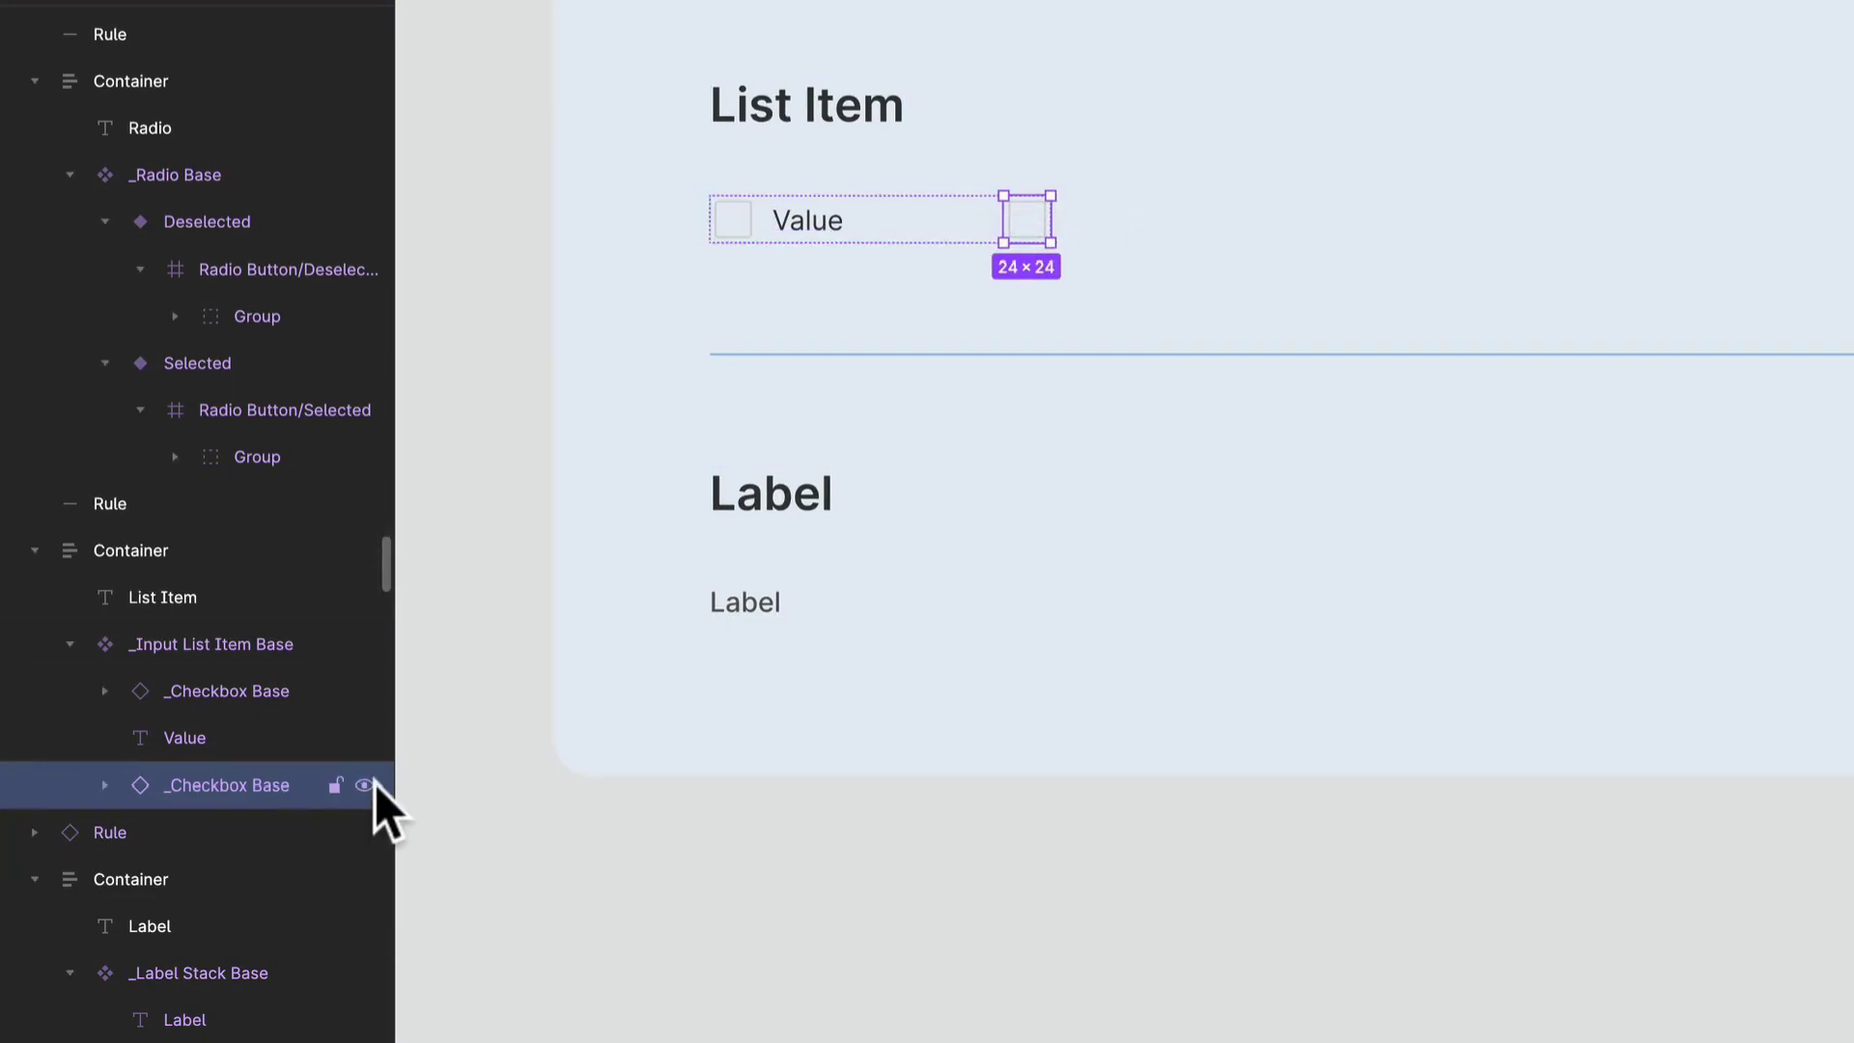
pyautogui.click(367, 784)
pyautogui.scroll(-3, 1523, 507)
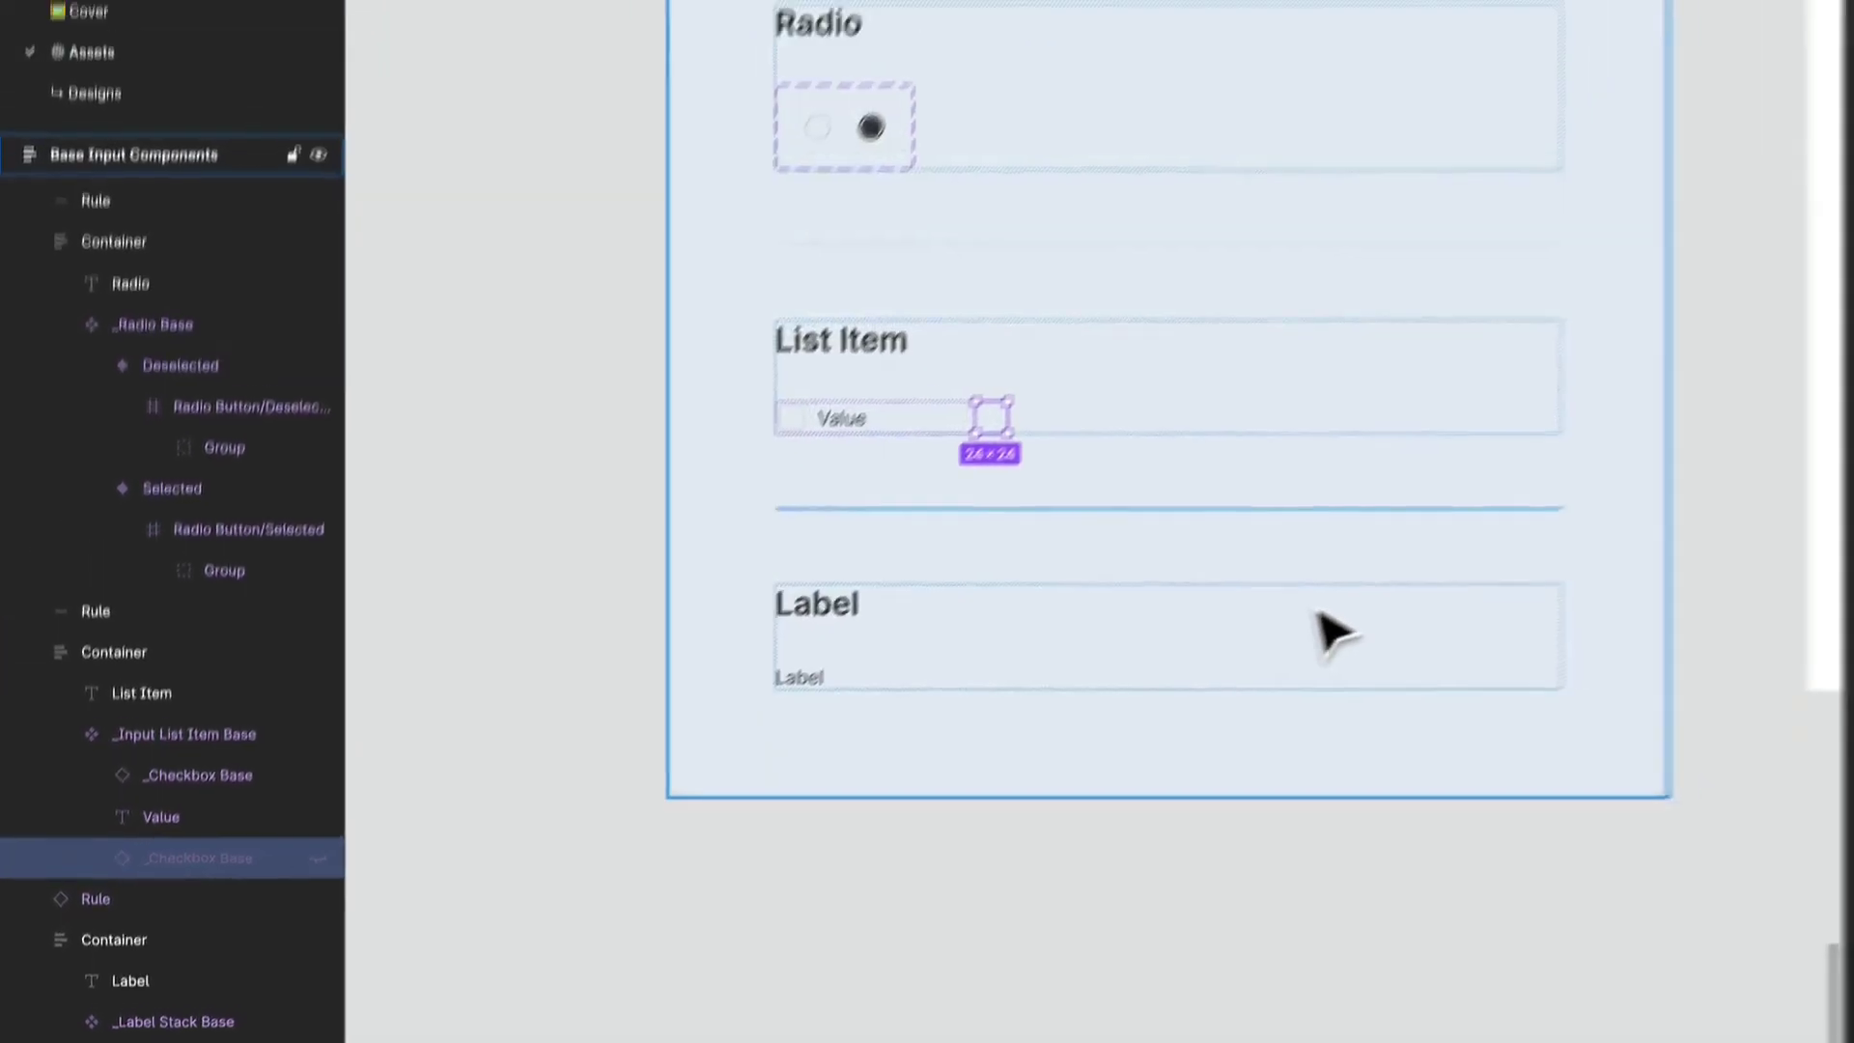
# - Place a test instance of the Input List's Checkbox variant on the empty canvas beside the Inputs component frame
pyautogui.scroll(10, 1502, 489)
pyautogui.scroll(5, 1134, 724)
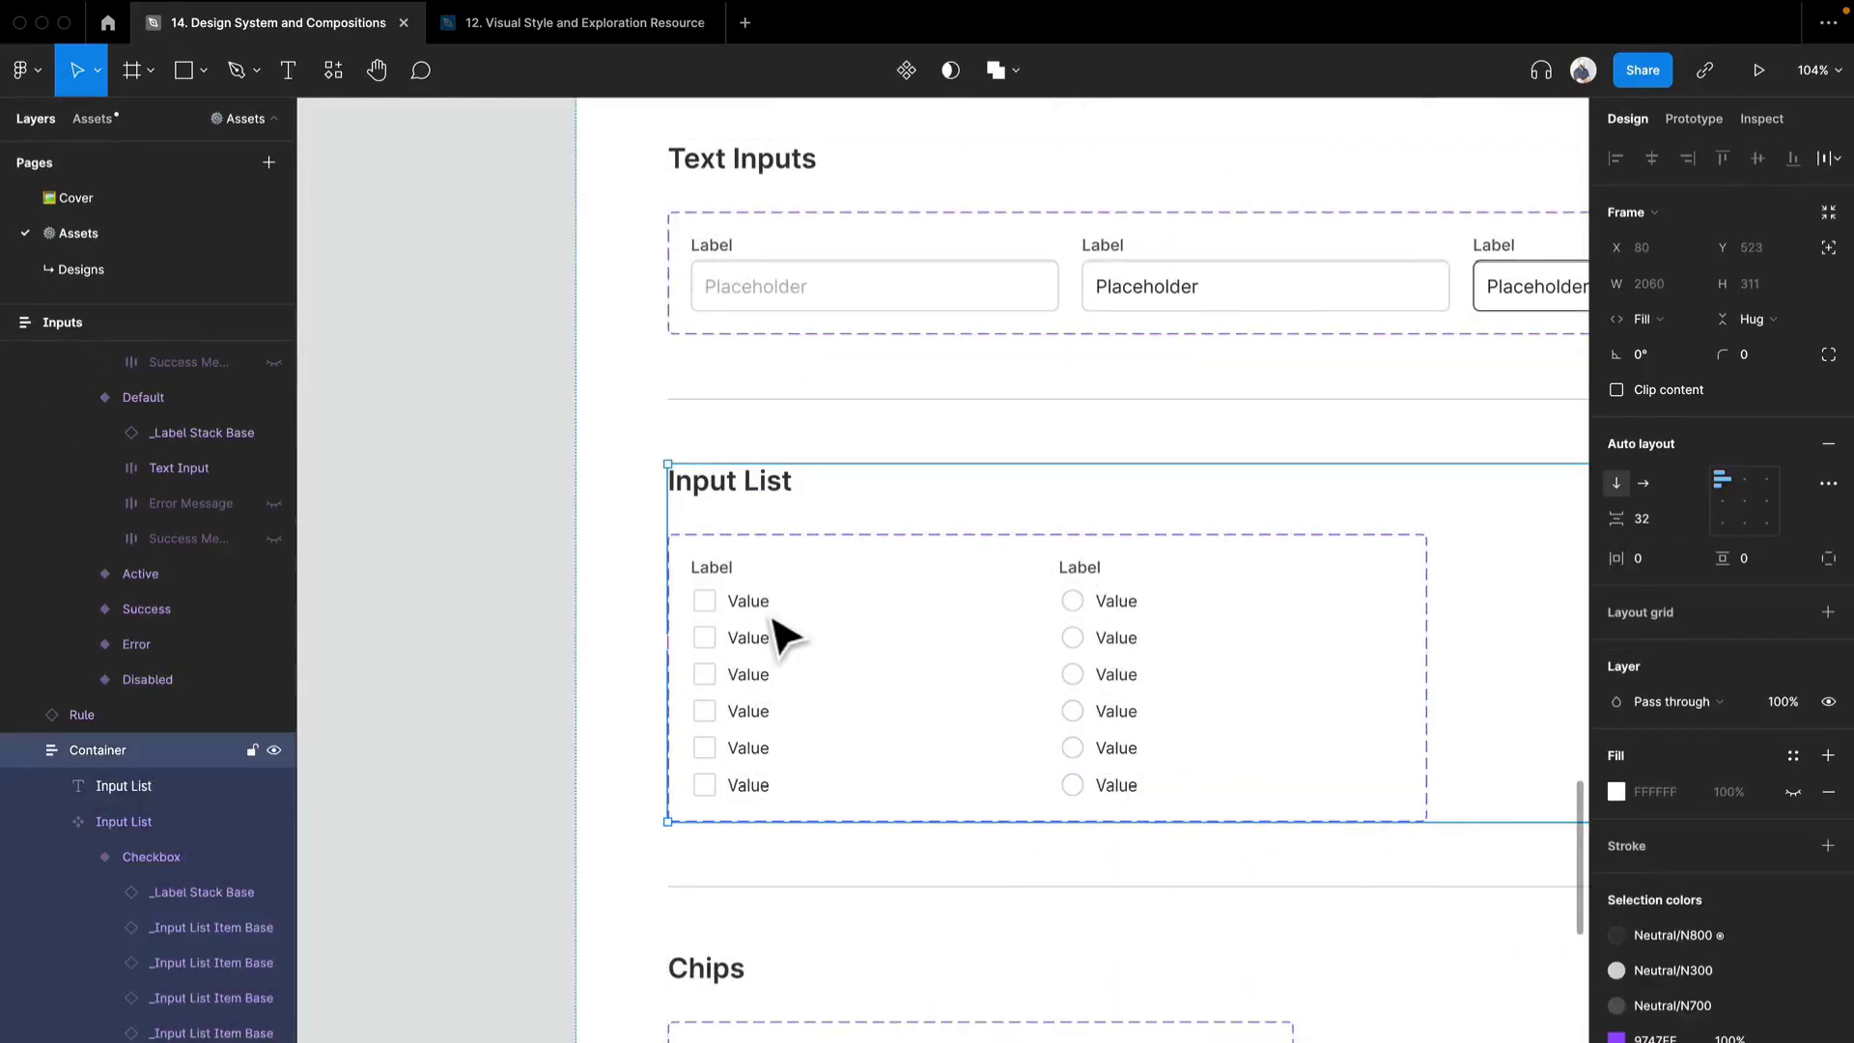
pyautogui.click(784, 635)
pyautogui.doubleClick(784, 646)
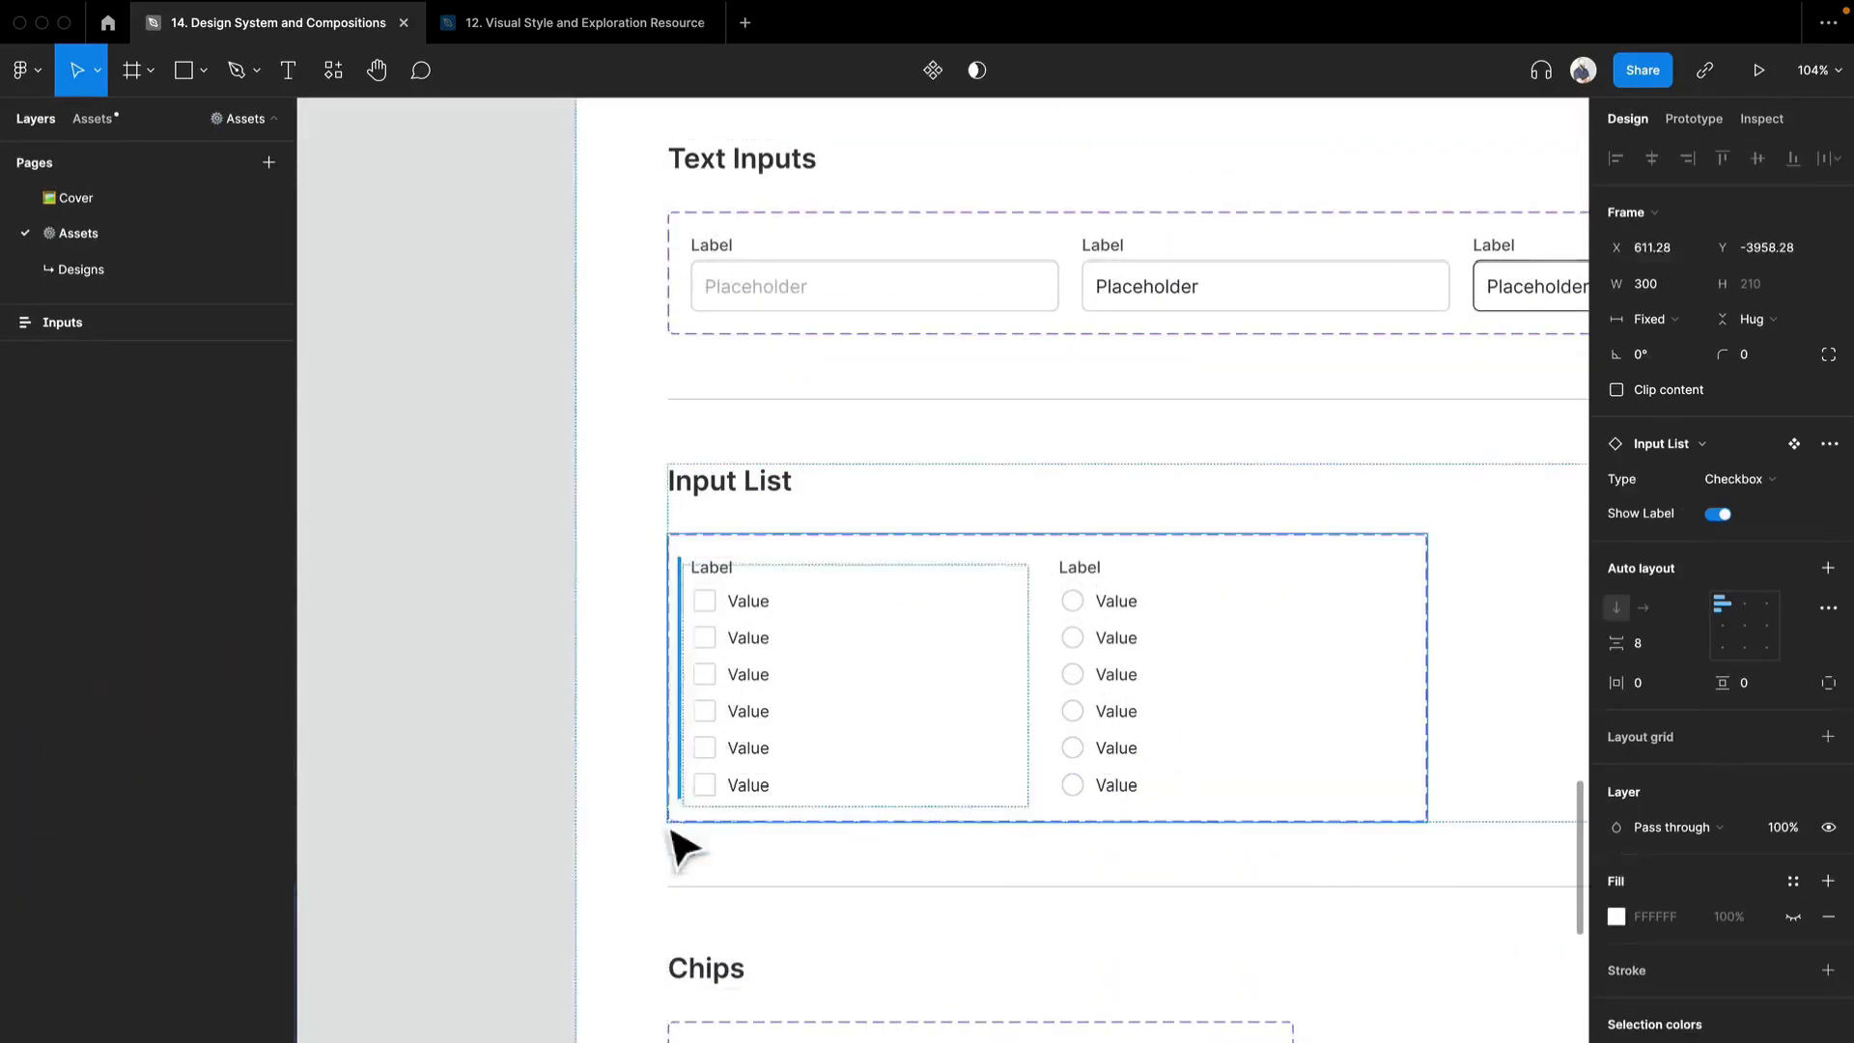
pyautogui.moveTo(671, 832); pyautogui.dragTo(779, 570)
pyautogui.moveTo(698, 655); pyautogui.dragTo(570, 687)
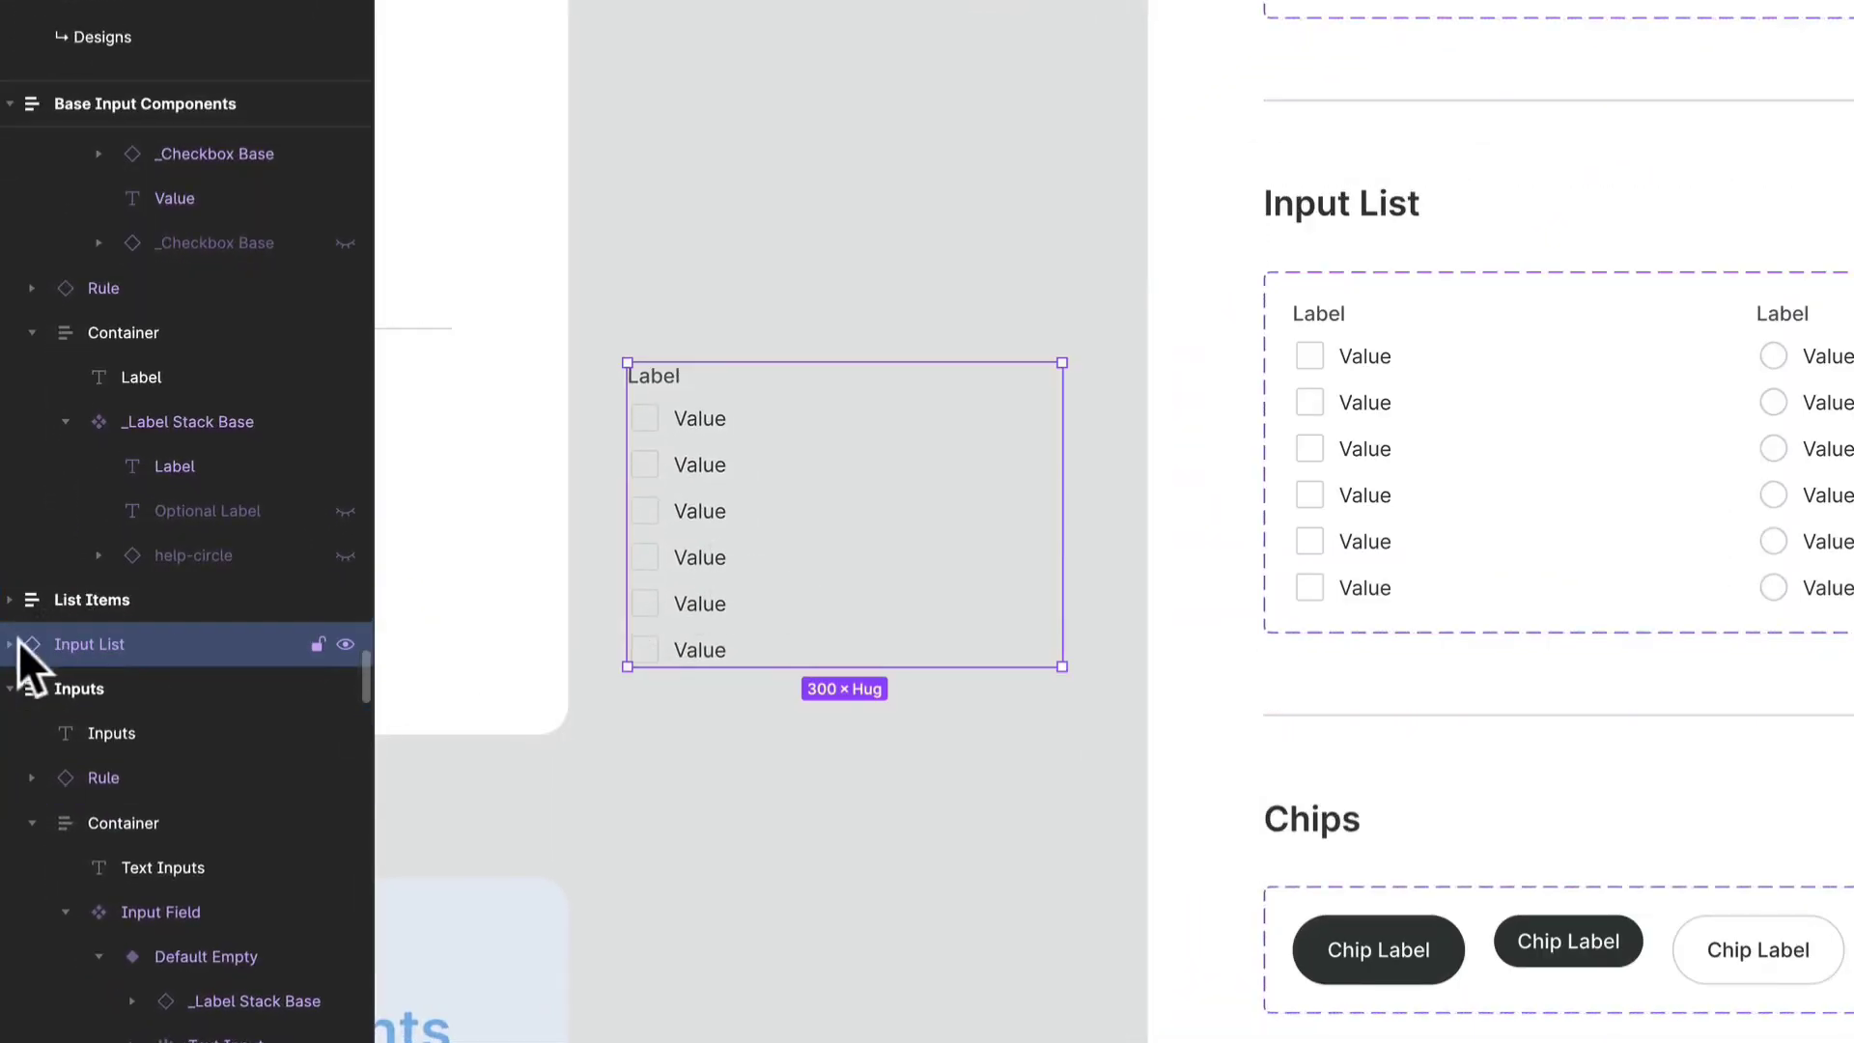
# - Expand the test Input List instance's layers and turn off its Show Label property
pyautogui.click(9, 644)
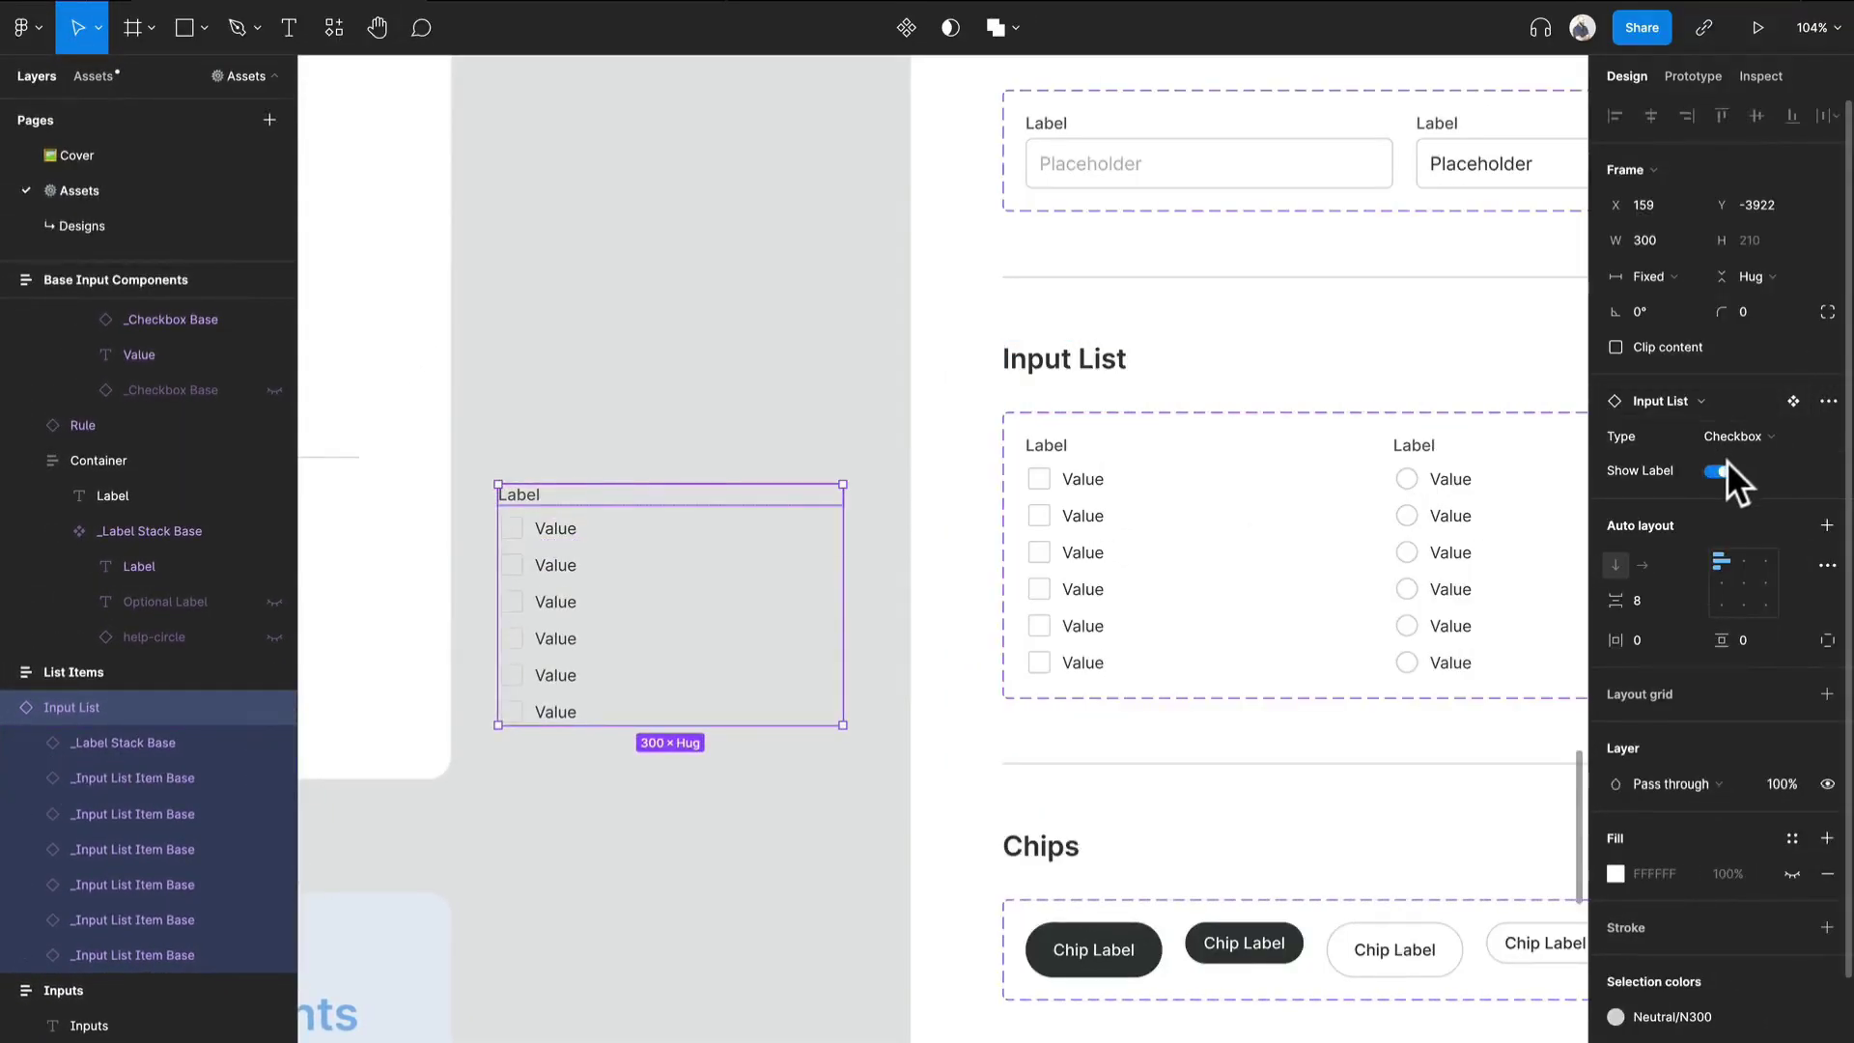
pyautogui.click(1726, 468)
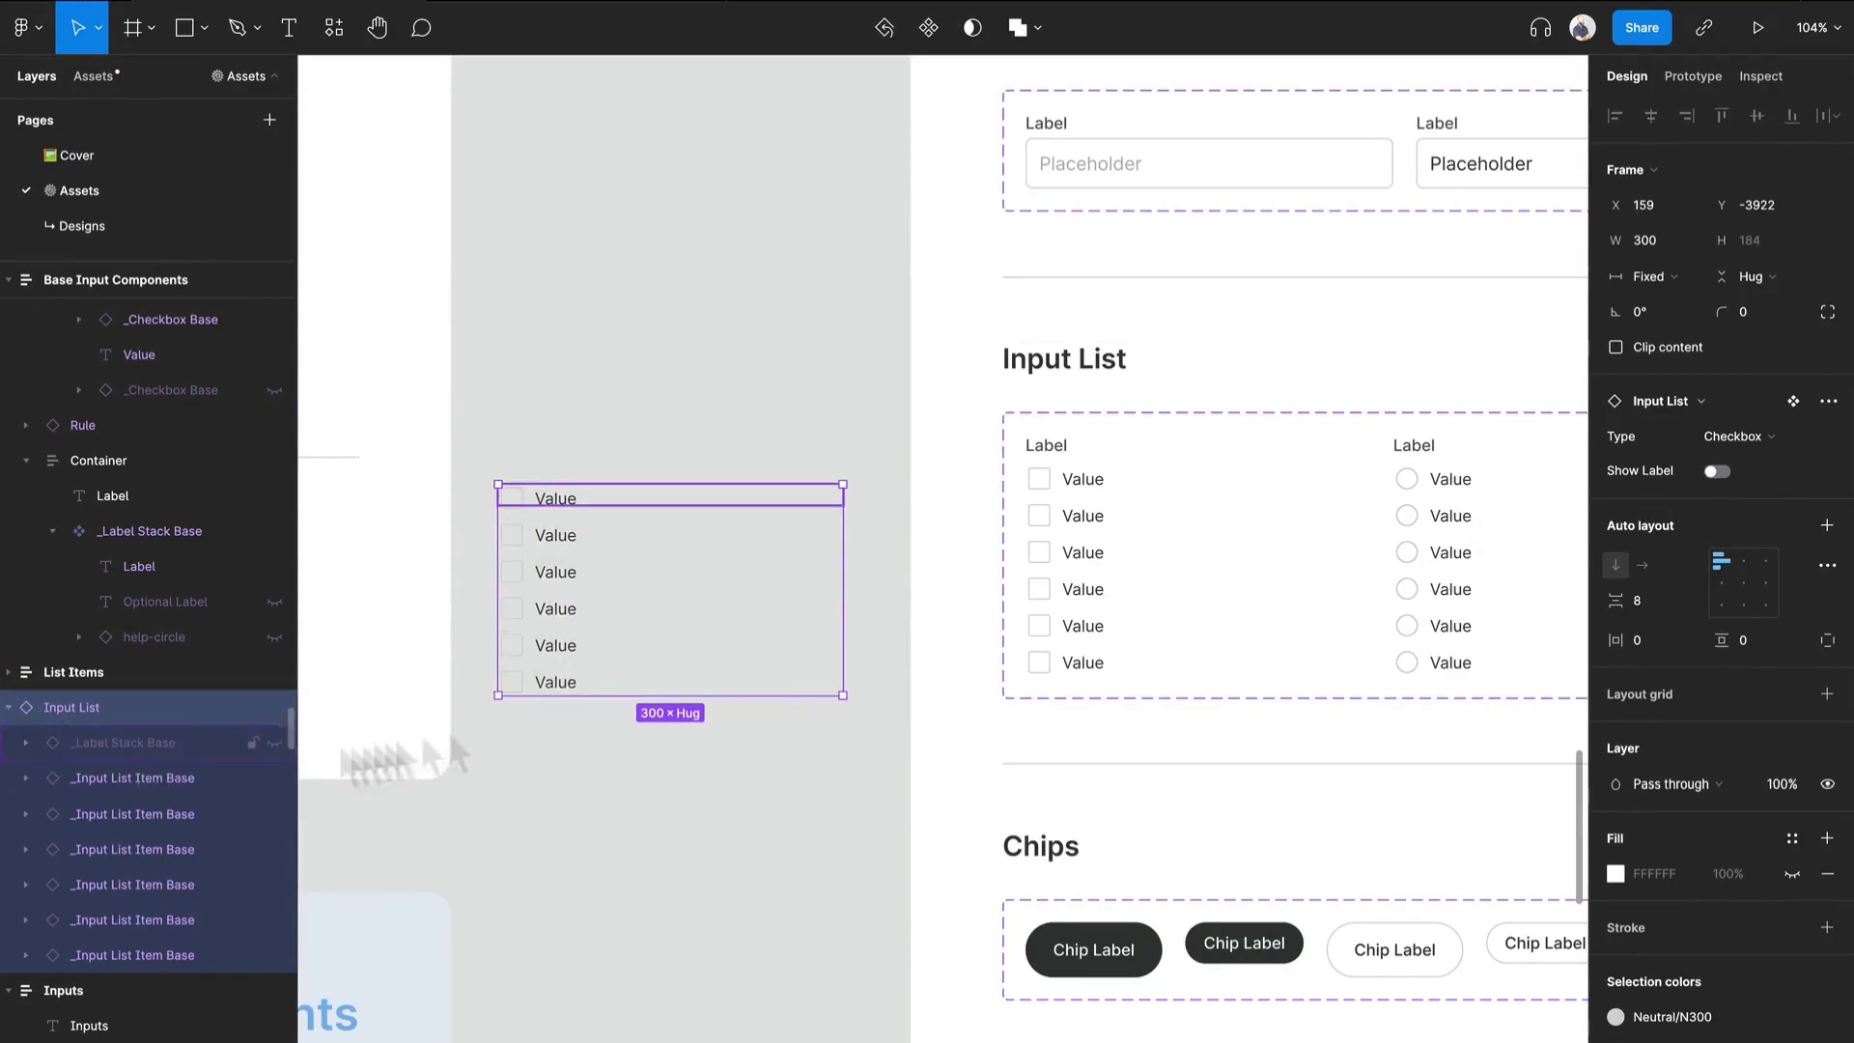
pyautogui.click(1799, 439)
pyautogui.click(1785, 410)
pyautogui.click(1785, 440)
pyautogui.click(1771, 466)
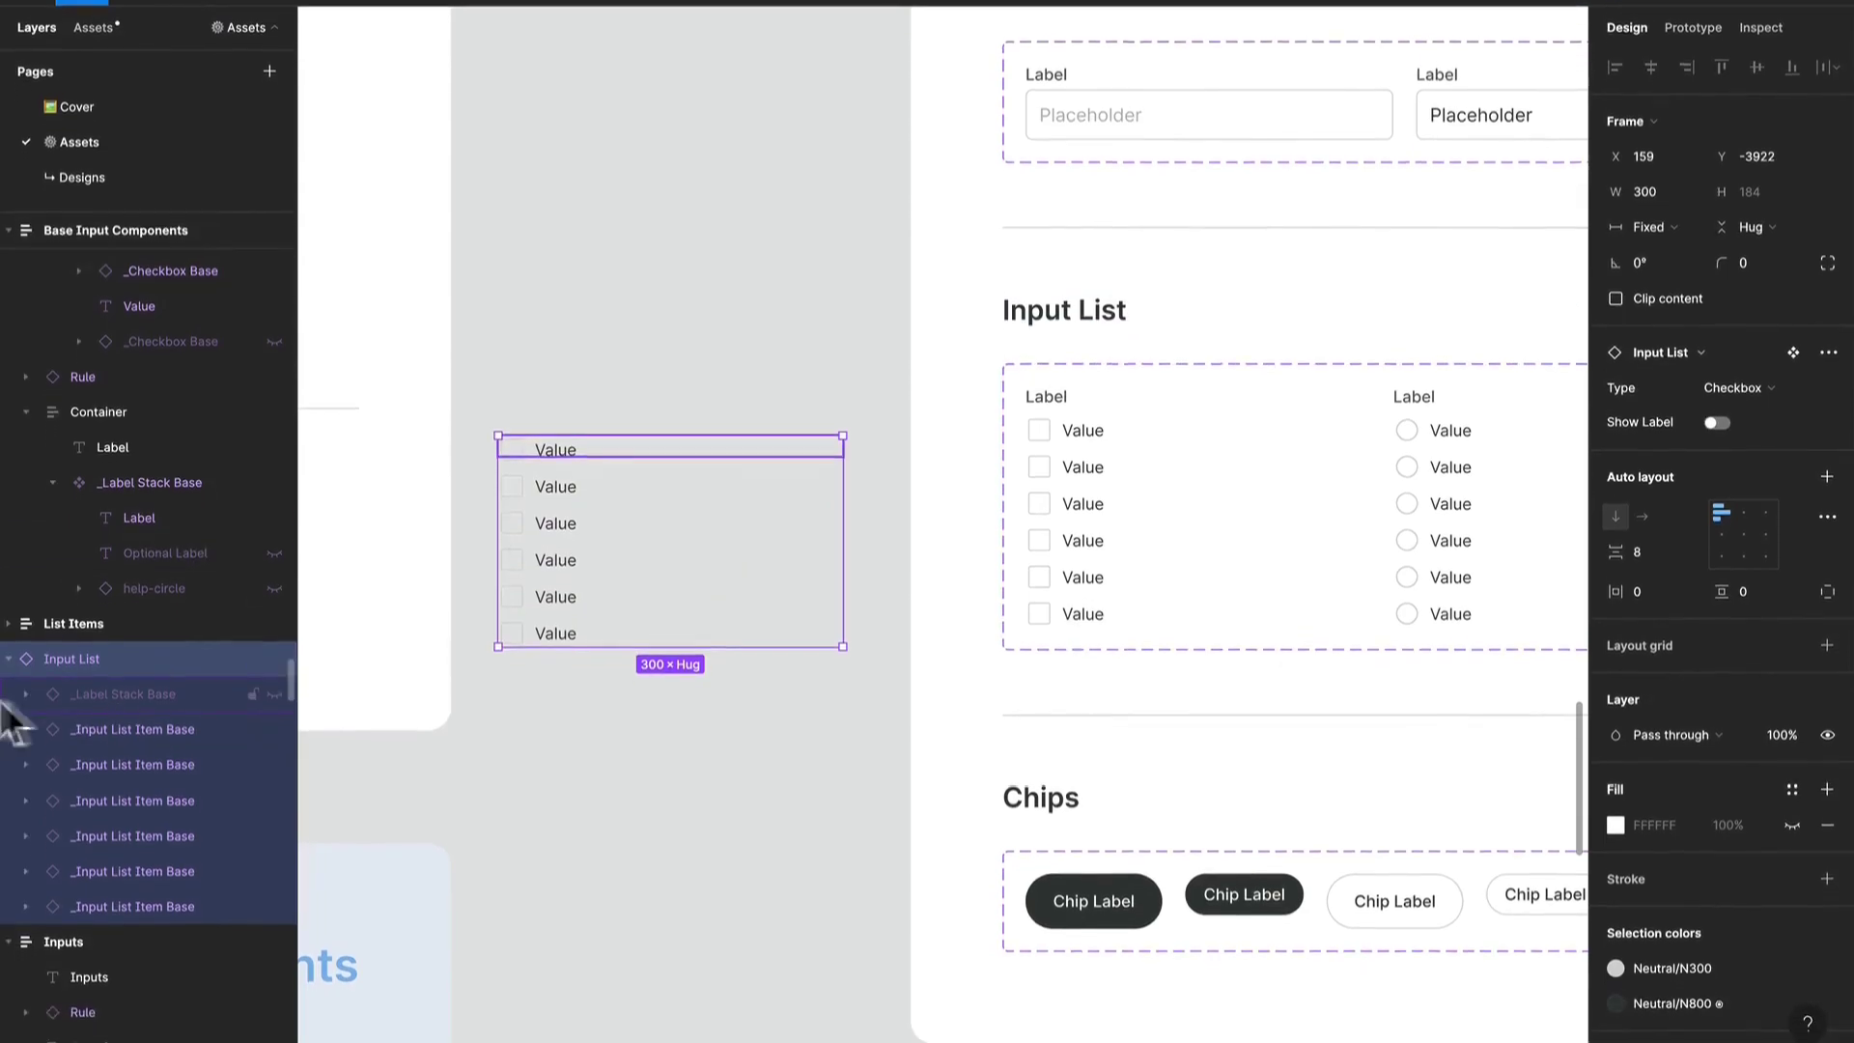
# - Show the trailing checkbox and hide the leading one in the instance's first list item, and remove the test Input List instance
pyautogui.click(25, 731)
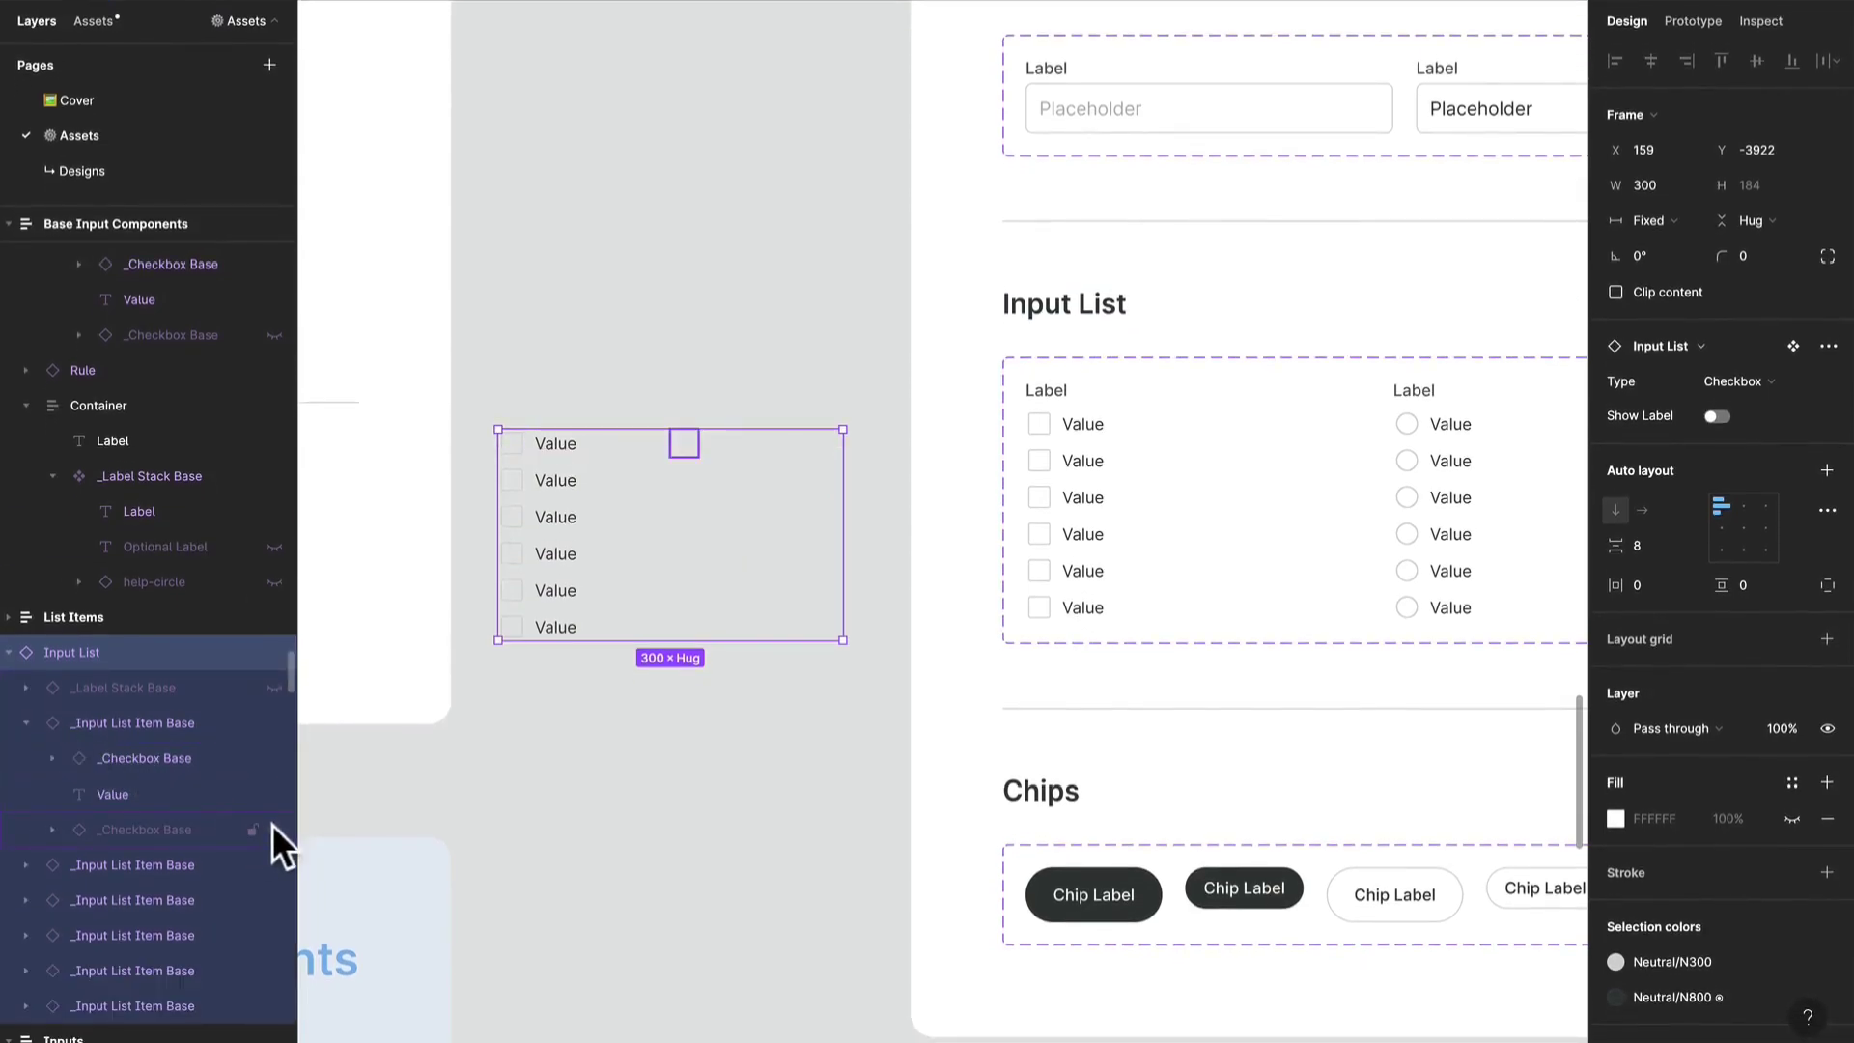
pyautogui.click(271, 827)
pyautogui.click(274, 753)
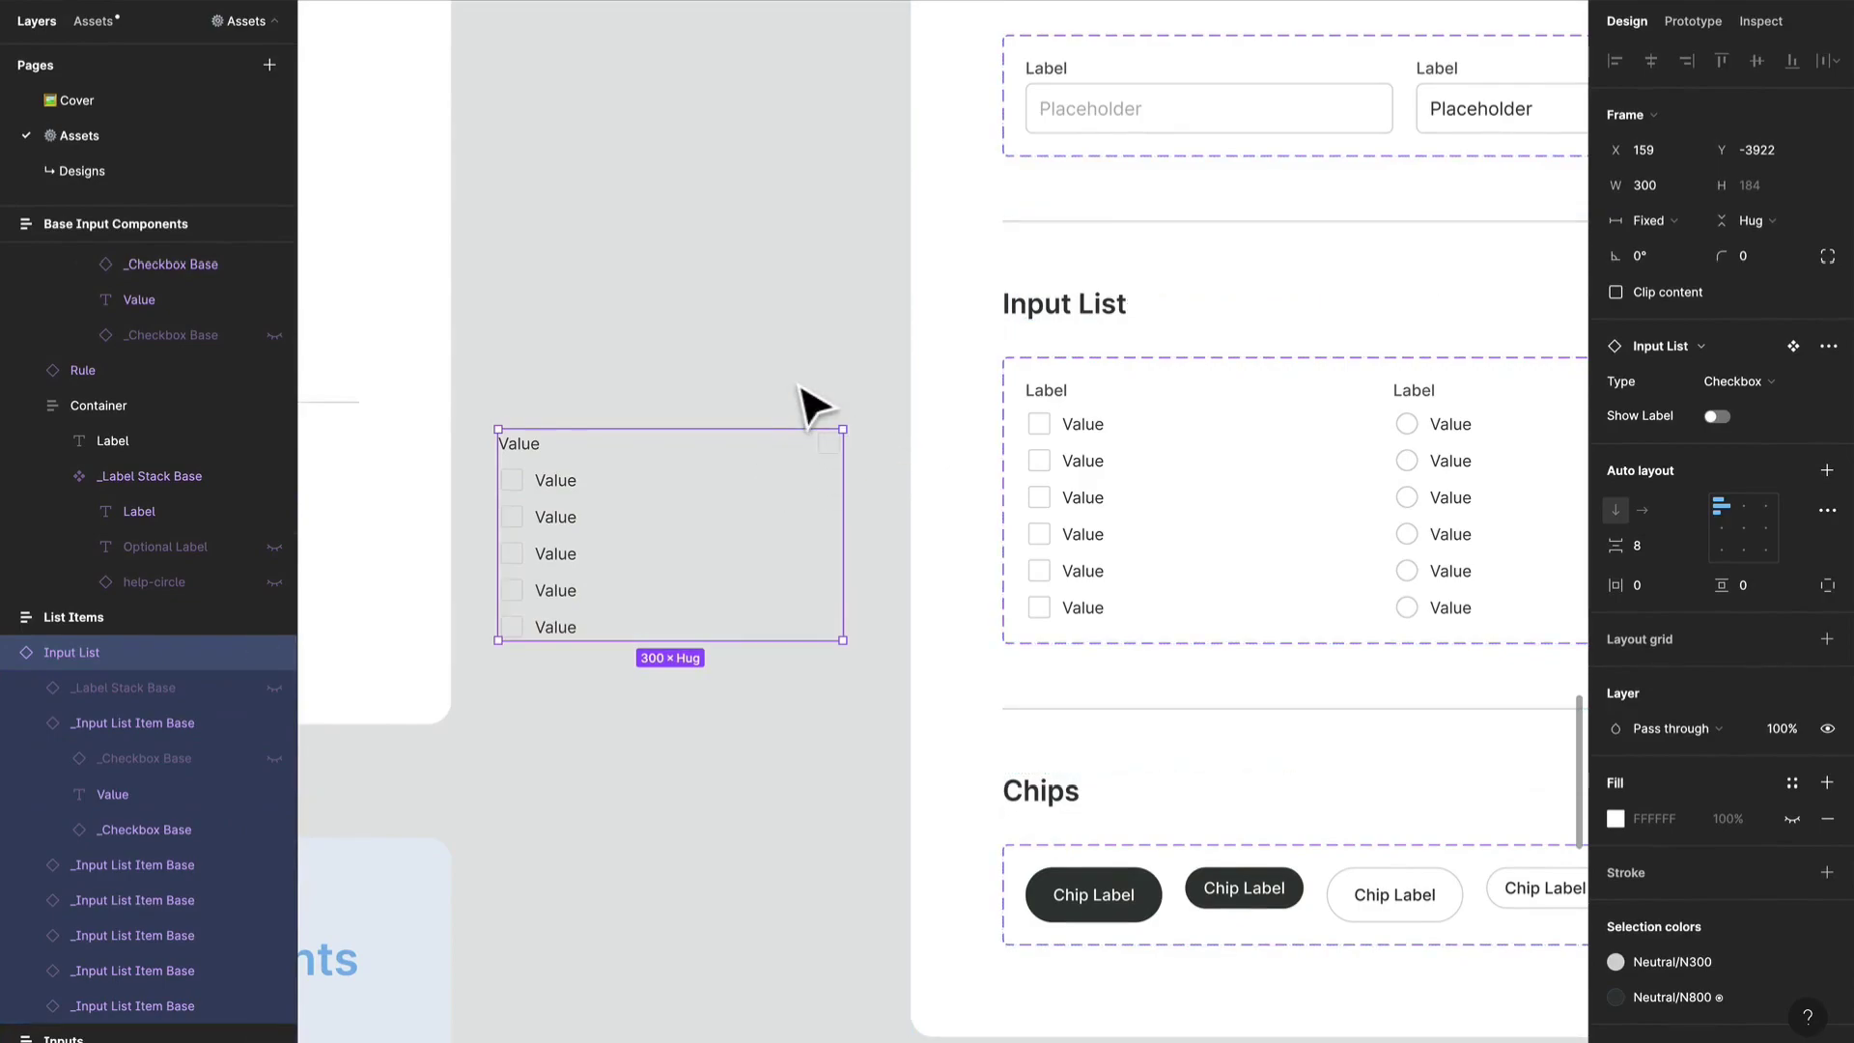
pyautogui.click(850, 285)
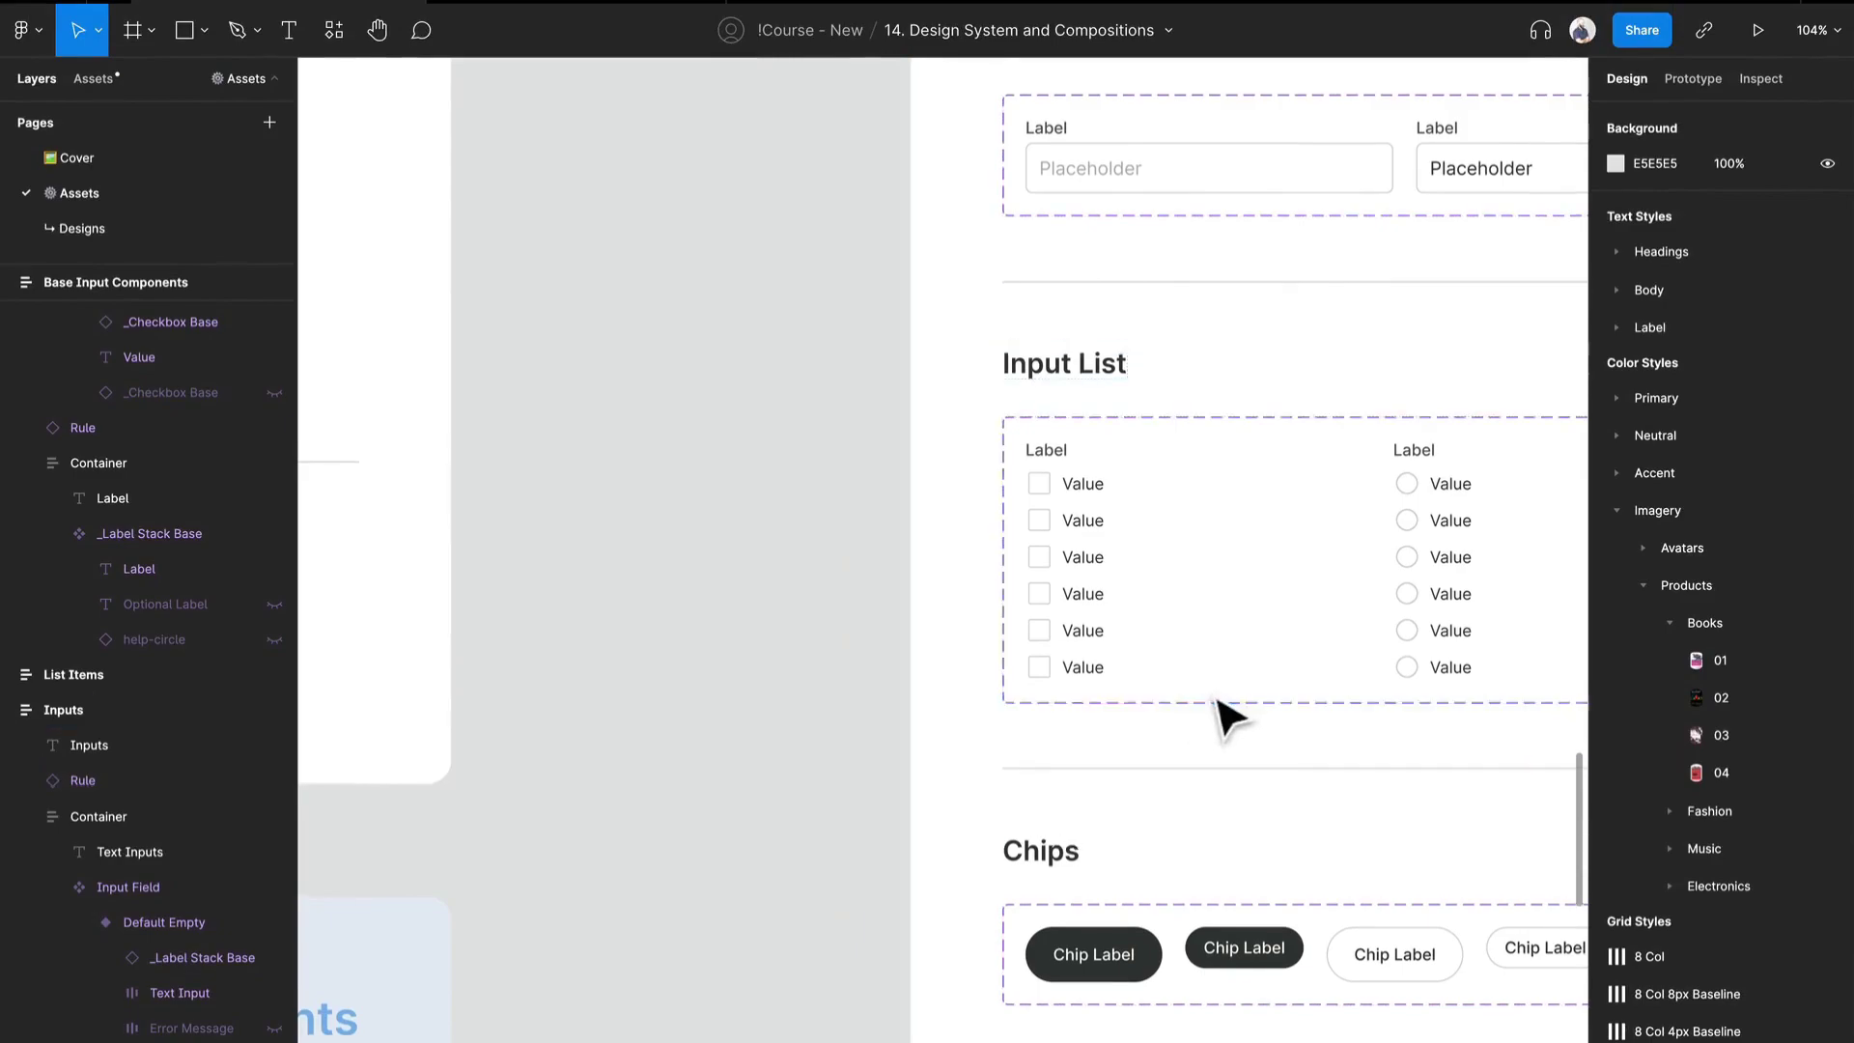
# - Examine the Chips set by selecting its Unselected, Large, Unselected, Small and Selected, Small variants
pyautogui.scroll(-5, 1225, 712)
pyautogui.hscroll(3, 1226, 712)
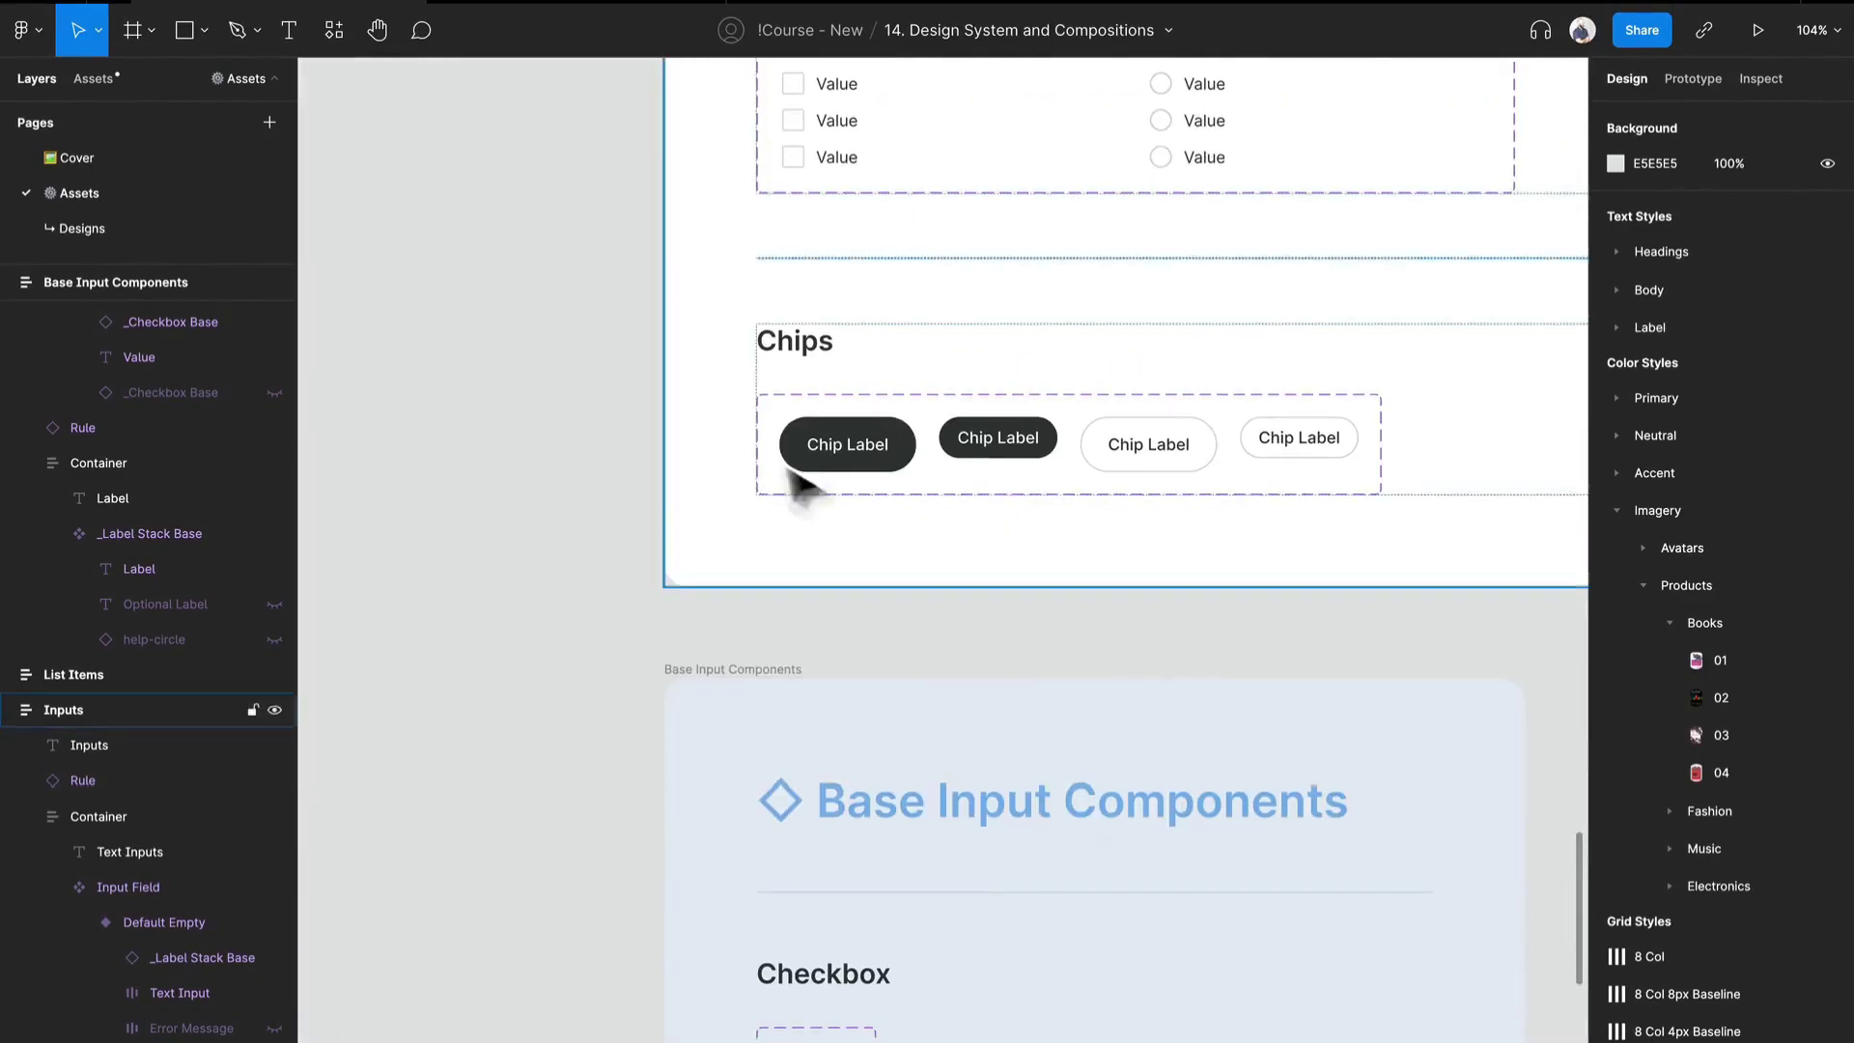
pyautogui.moveTo(1213, 509); pyautogui.dragTo(828, 433)
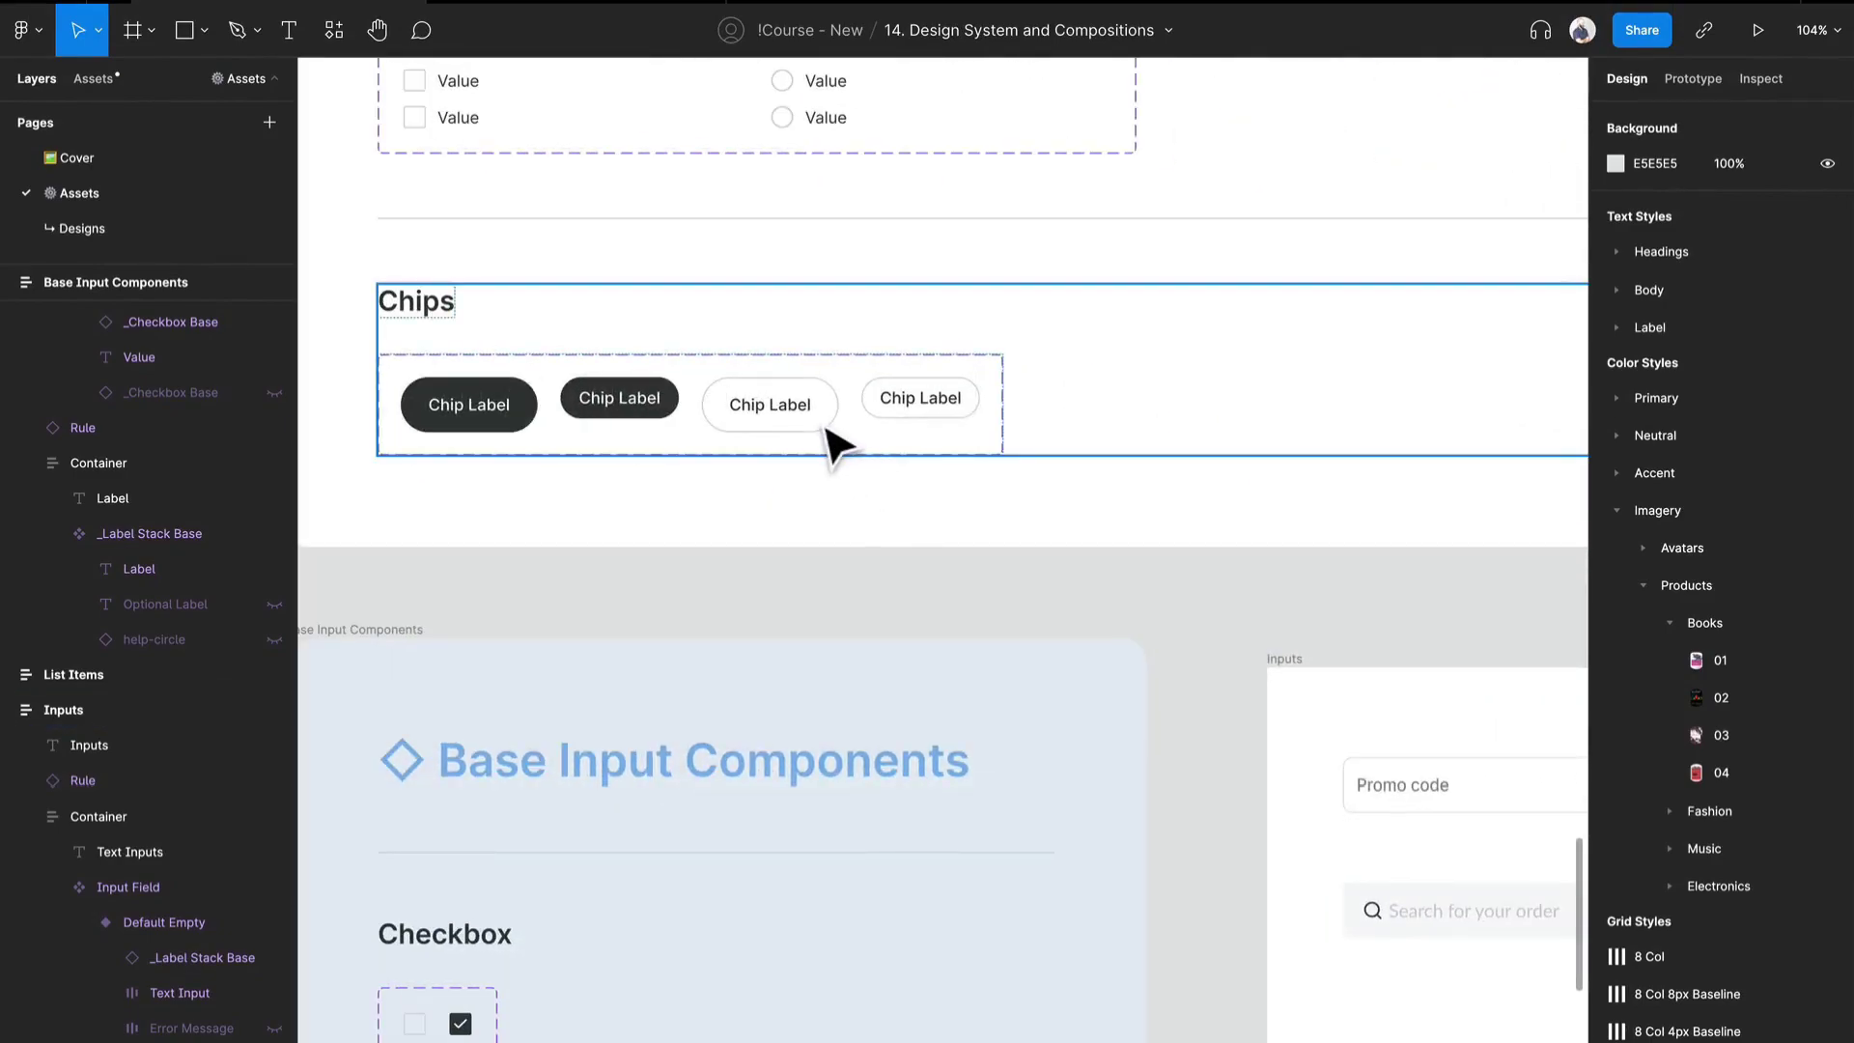
pyautogui.click(828, 428)
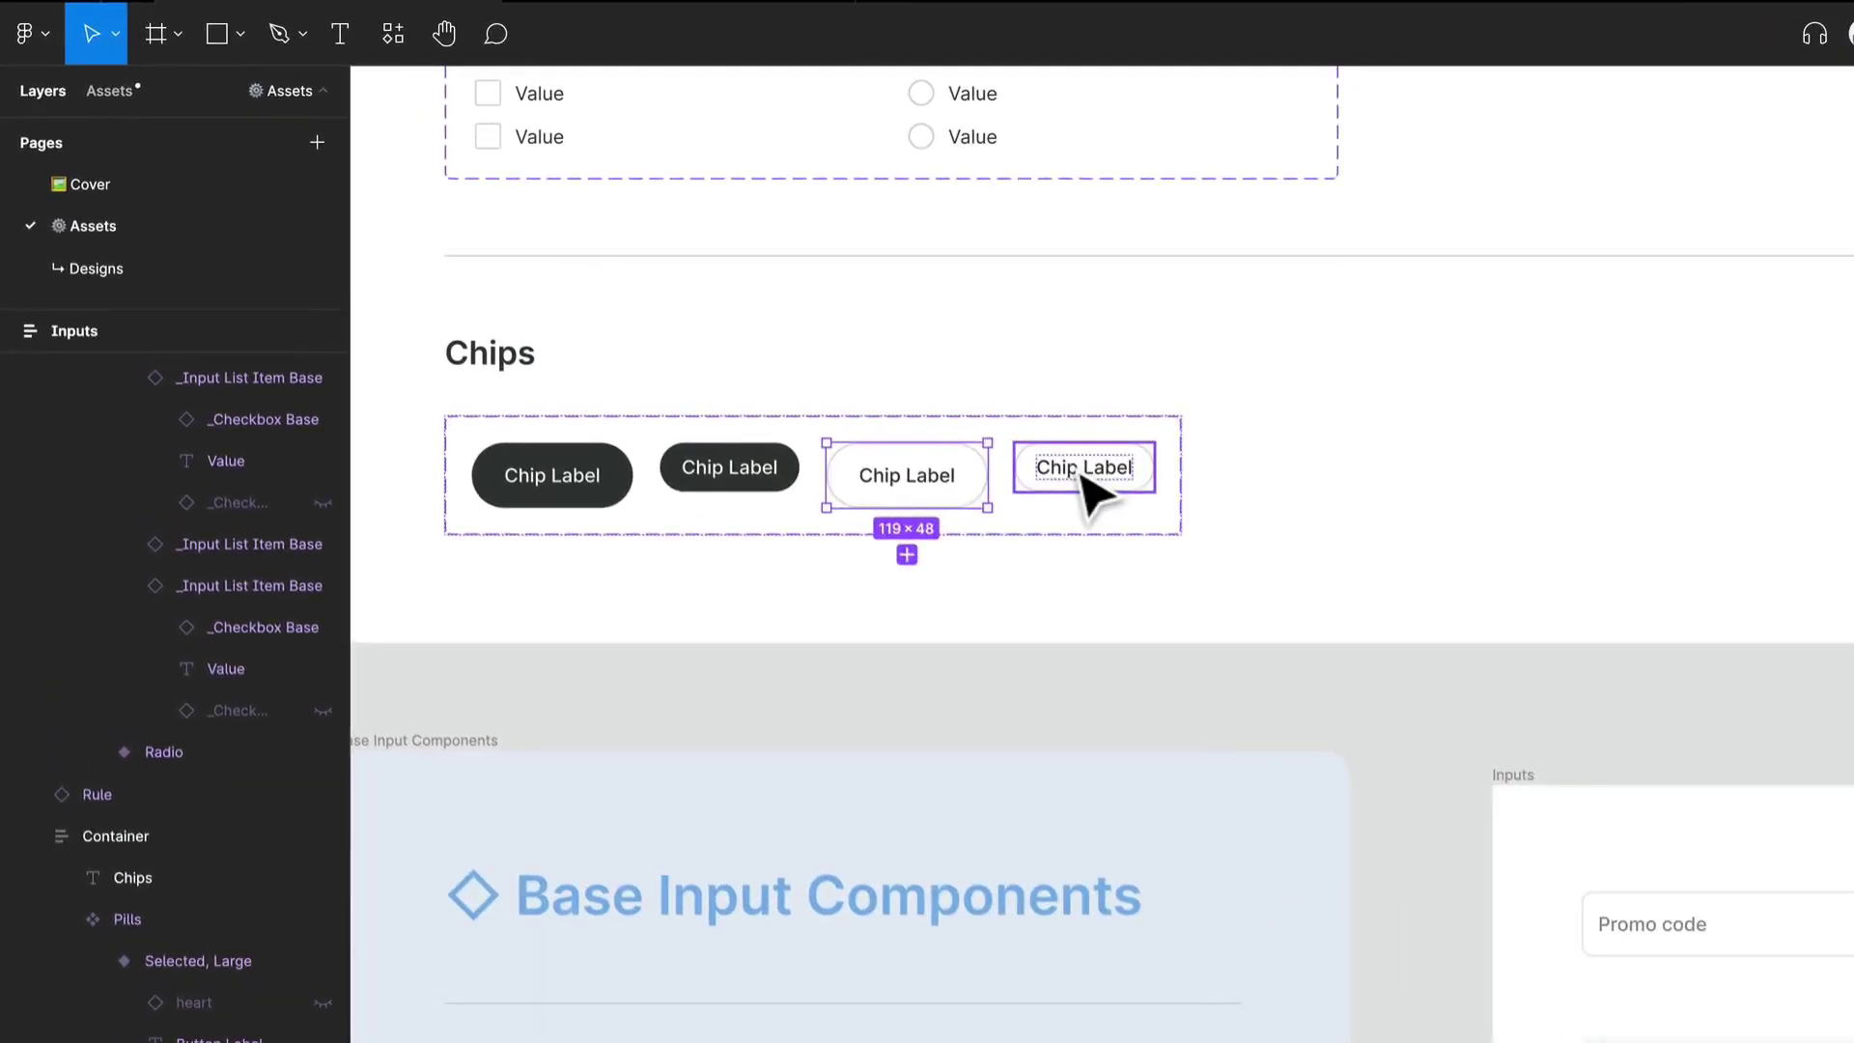
pyautogui.click(1083, 470)
pyautogui.click(725, 472)
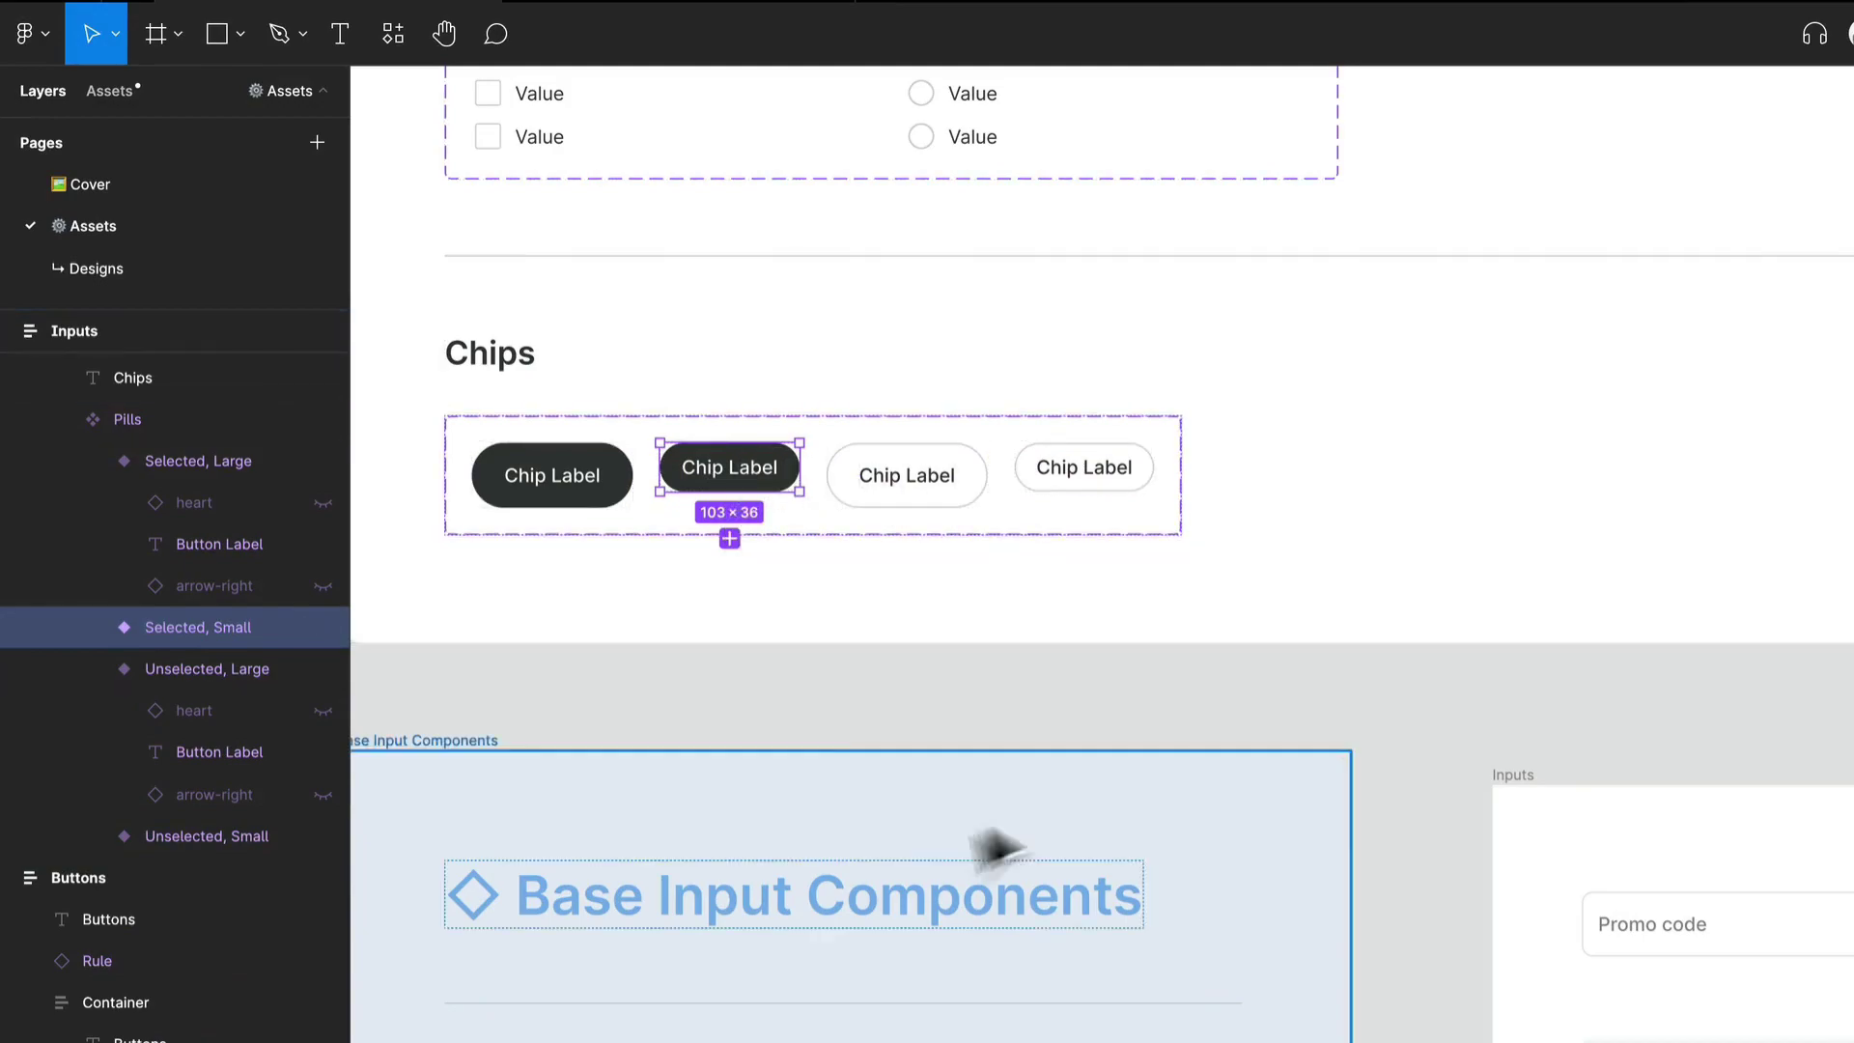
pyautogui.scroll(-3, 826, 550)
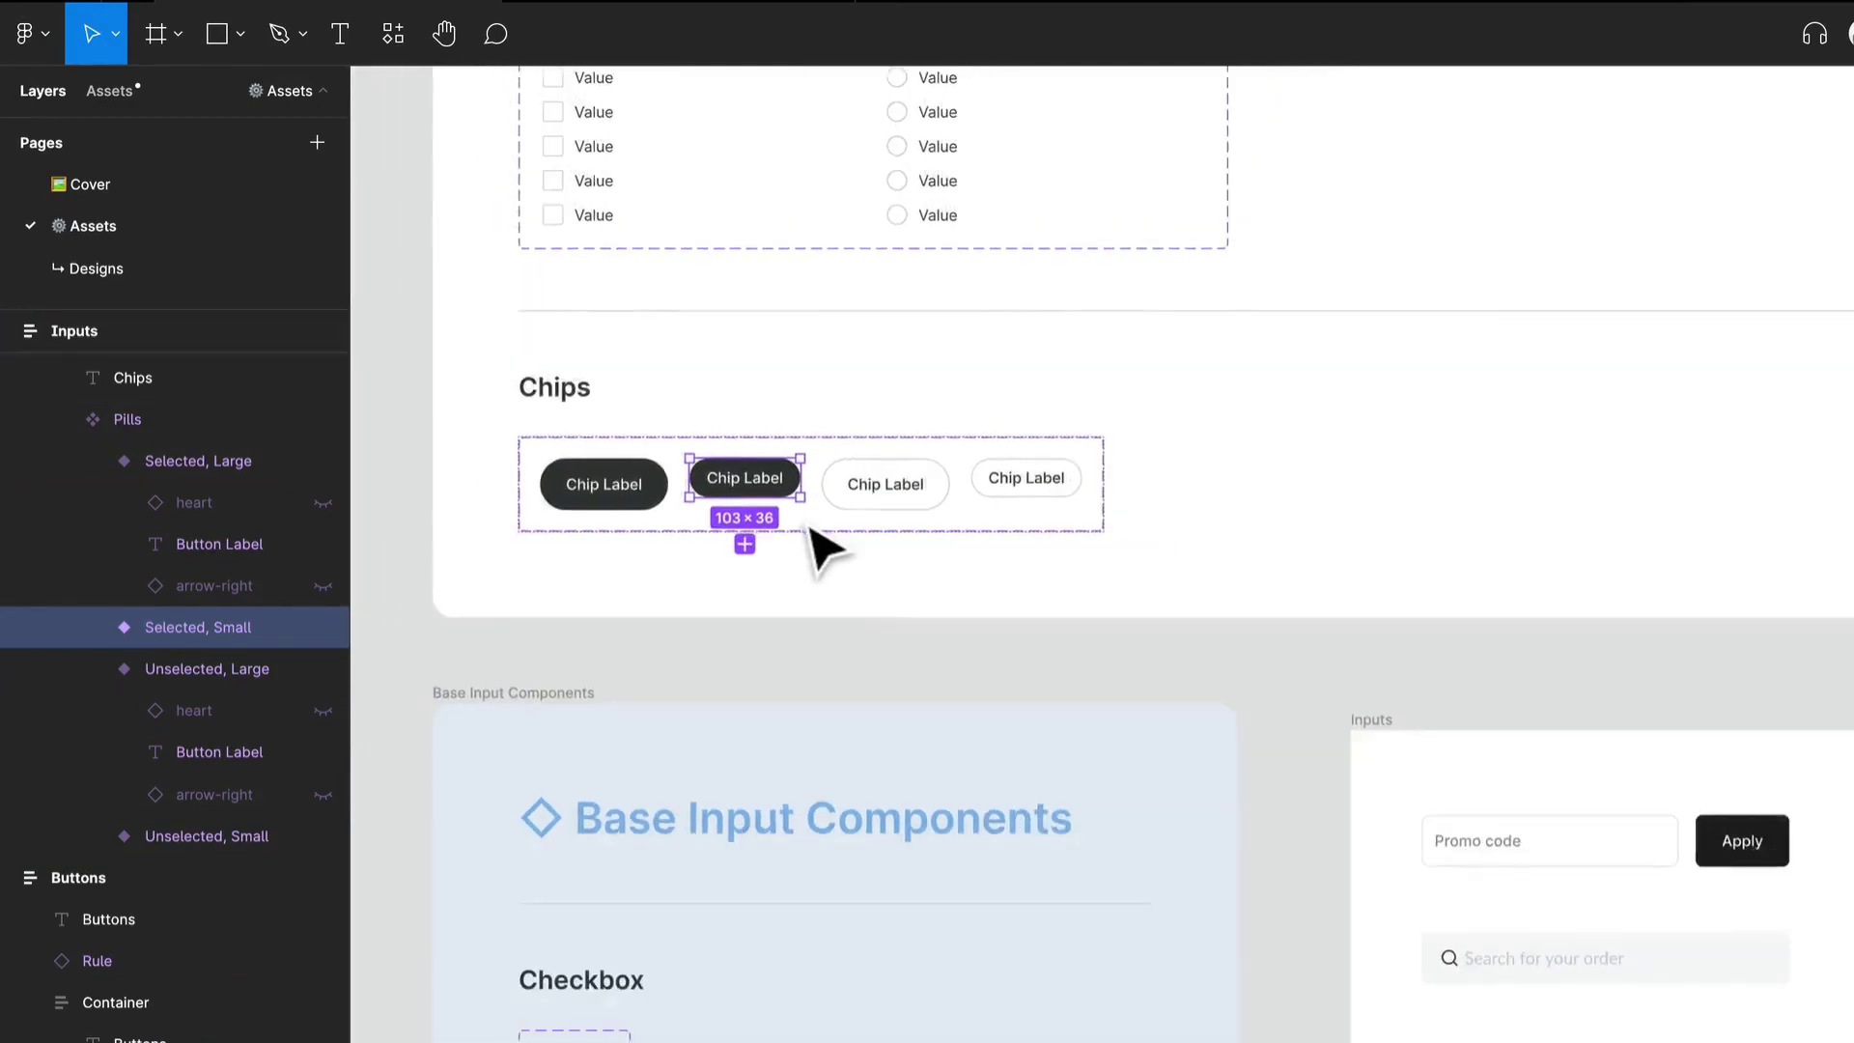
# - Select the Pill Rows in the pasted Inputs frame to compare the category pills with the Chips variants
pyautogui.moveTo(1166, 931); pyautogui.dragTo(550, 489)
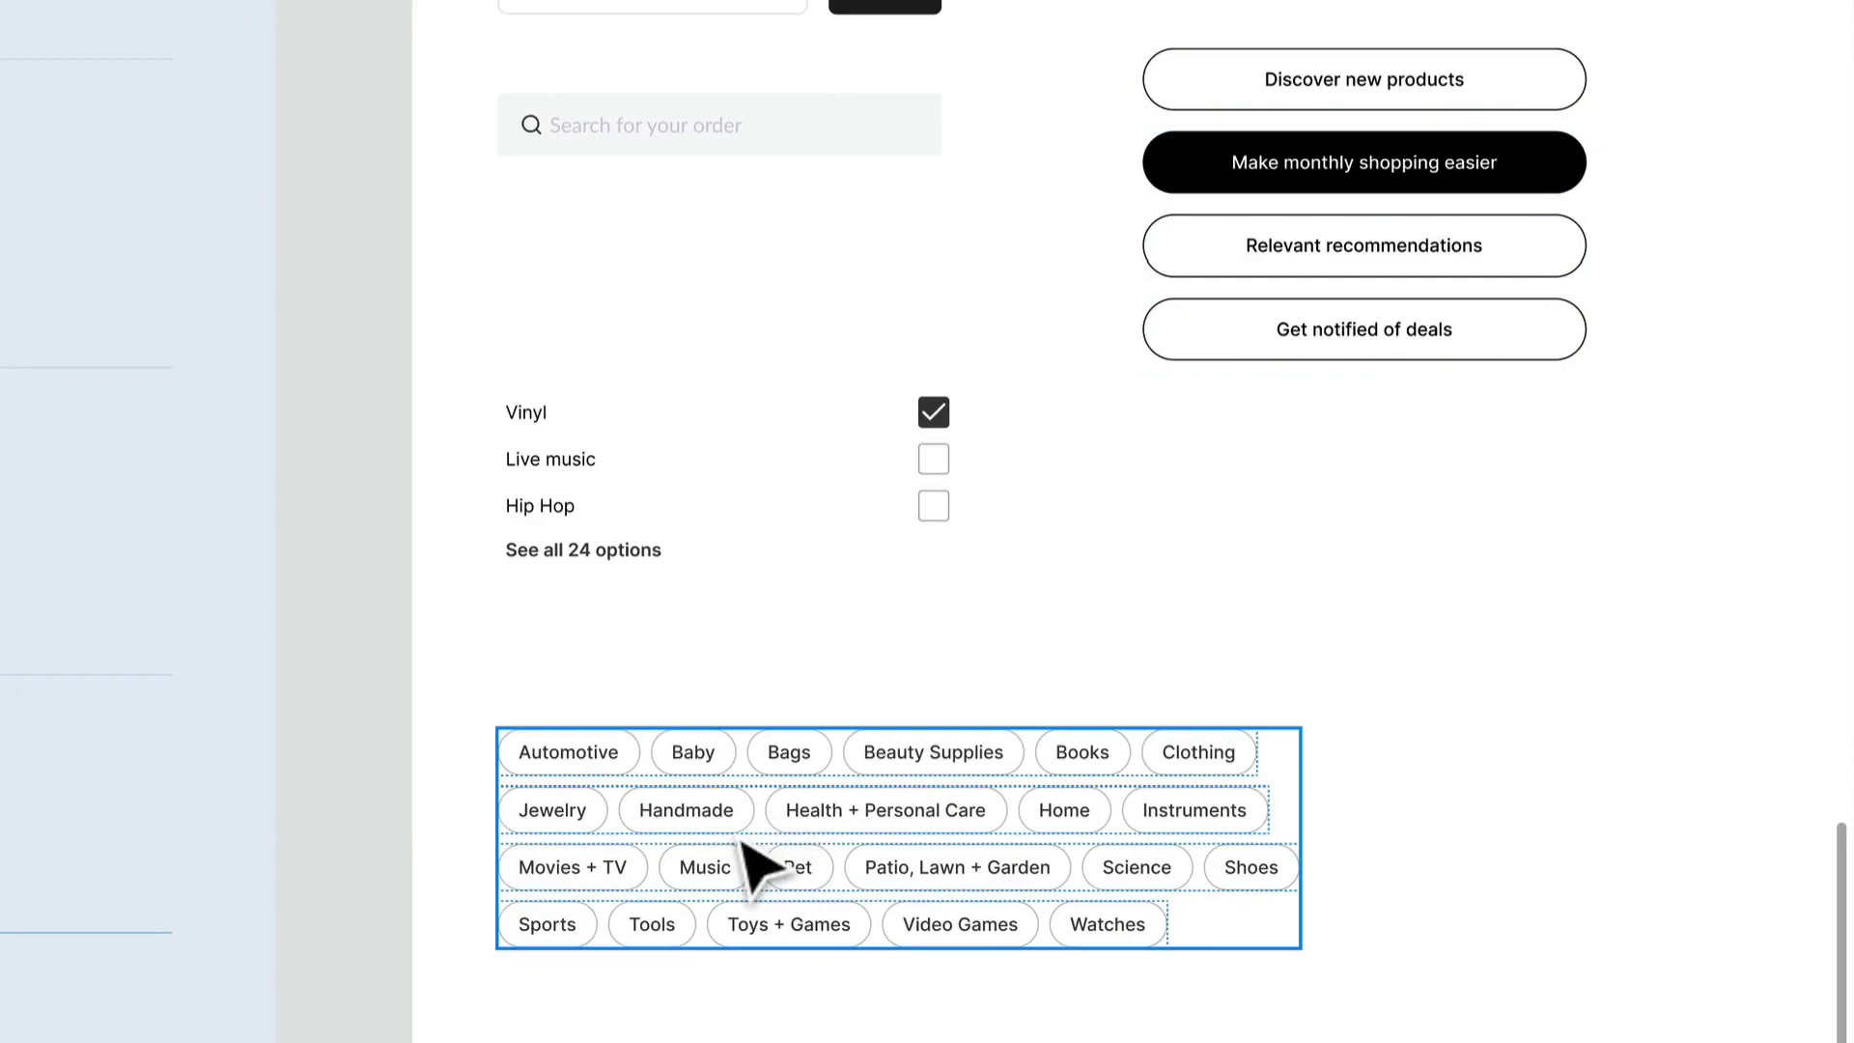
pyautogui.click(688, 809)
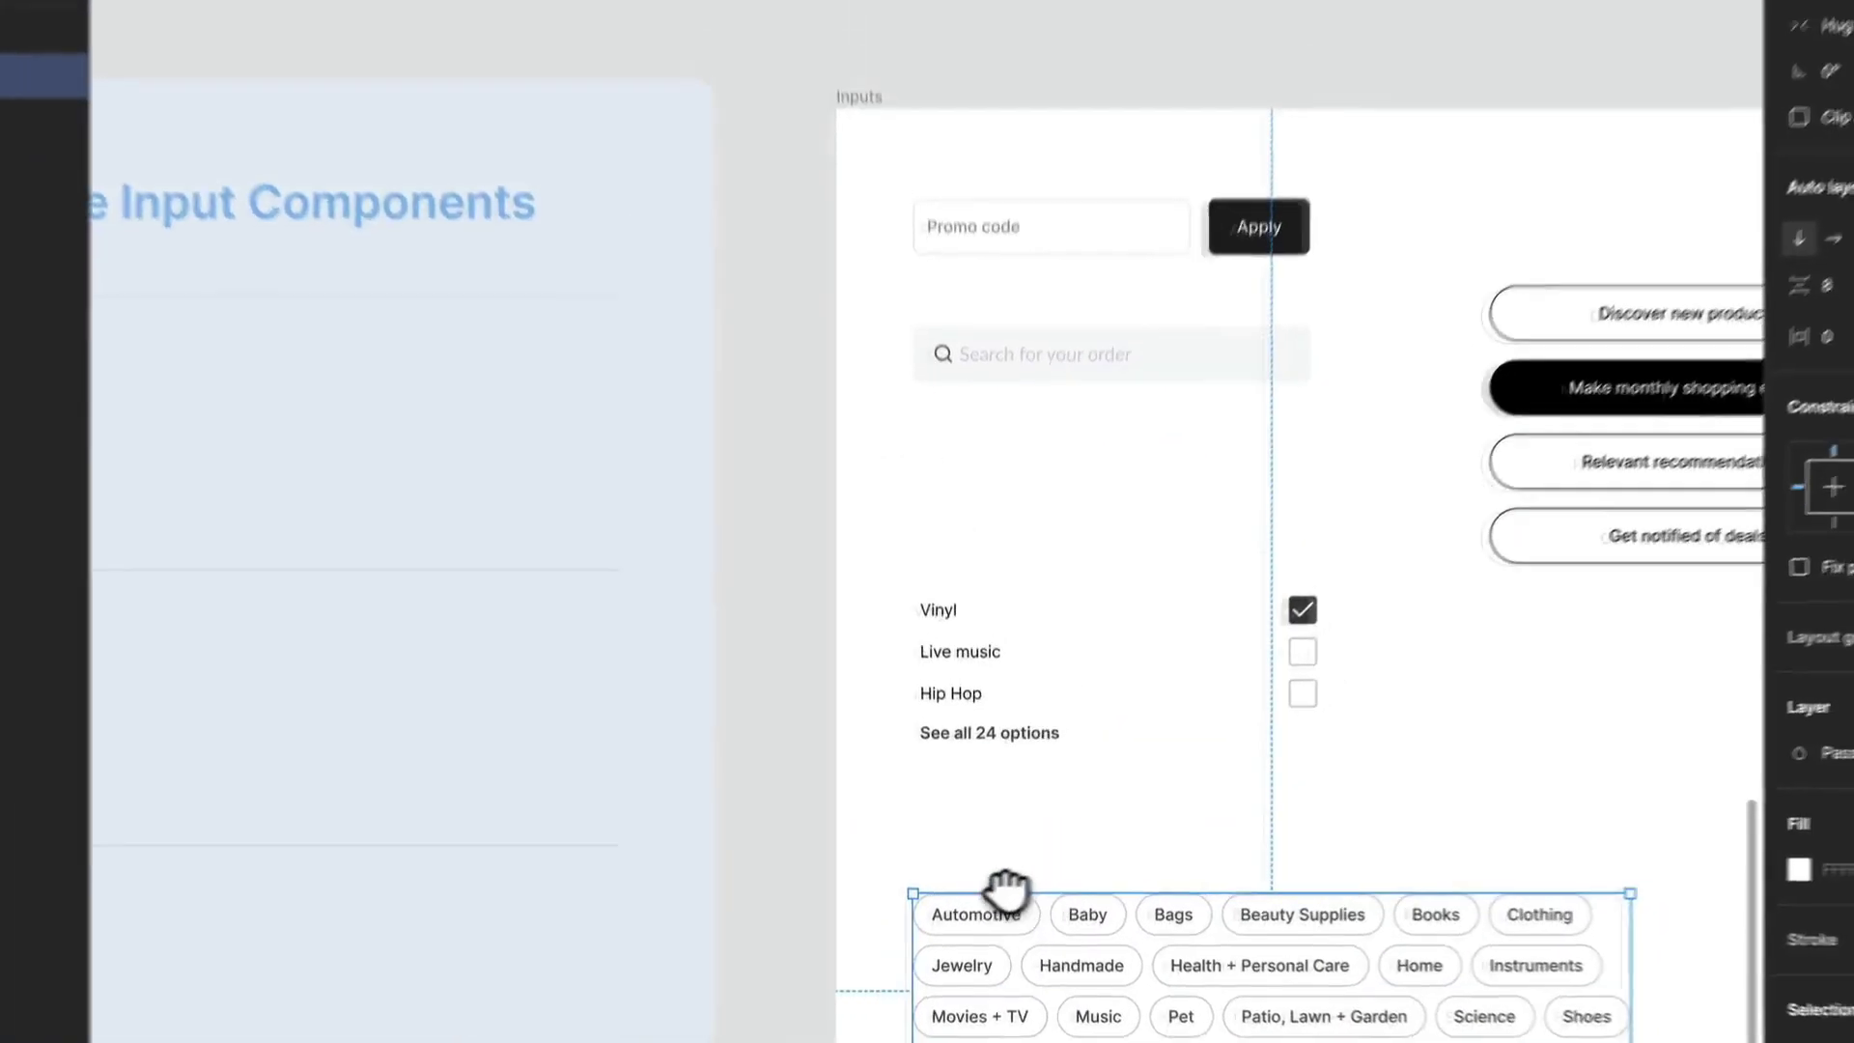
pyautogui.scroll(3, 922, 561)
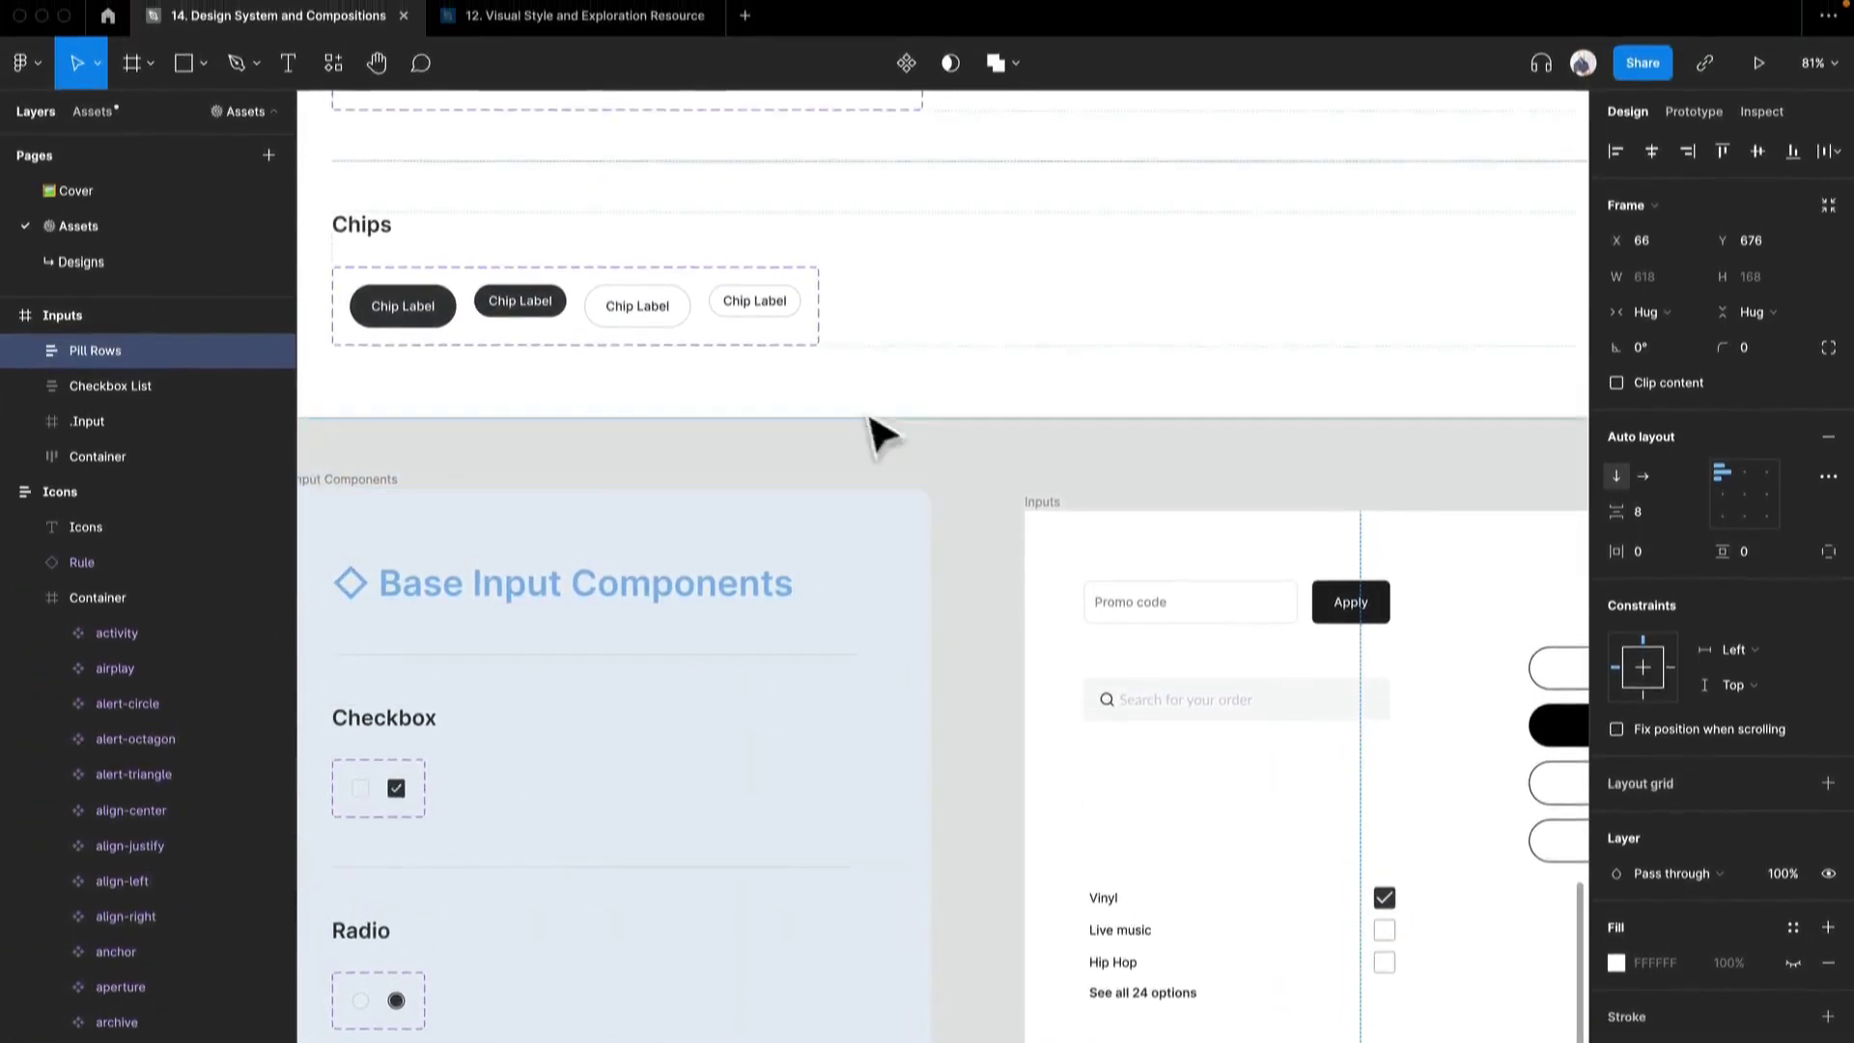
# - Inspect the layers of the Unselected, Small chip variant and the properties of the whole Pills component set
pyautogui.doubleClick(747, 320)
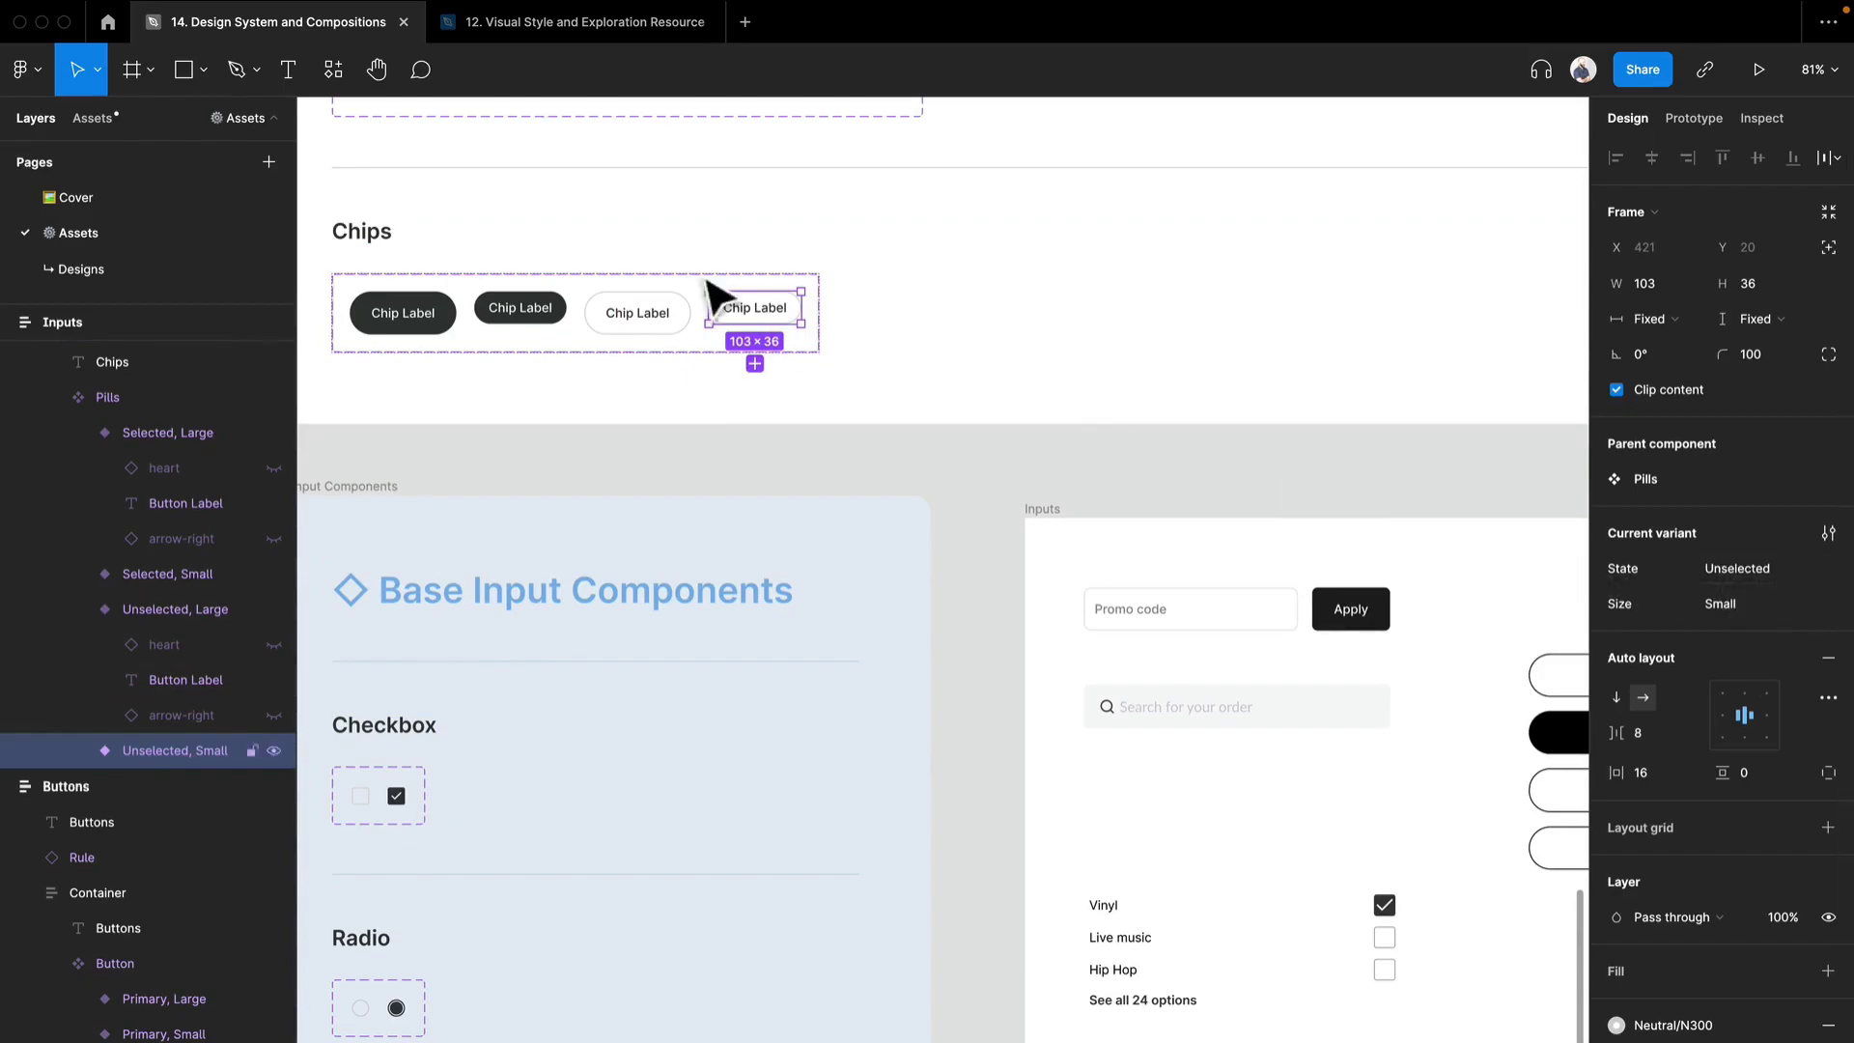
pyautogui.click(77, 750)
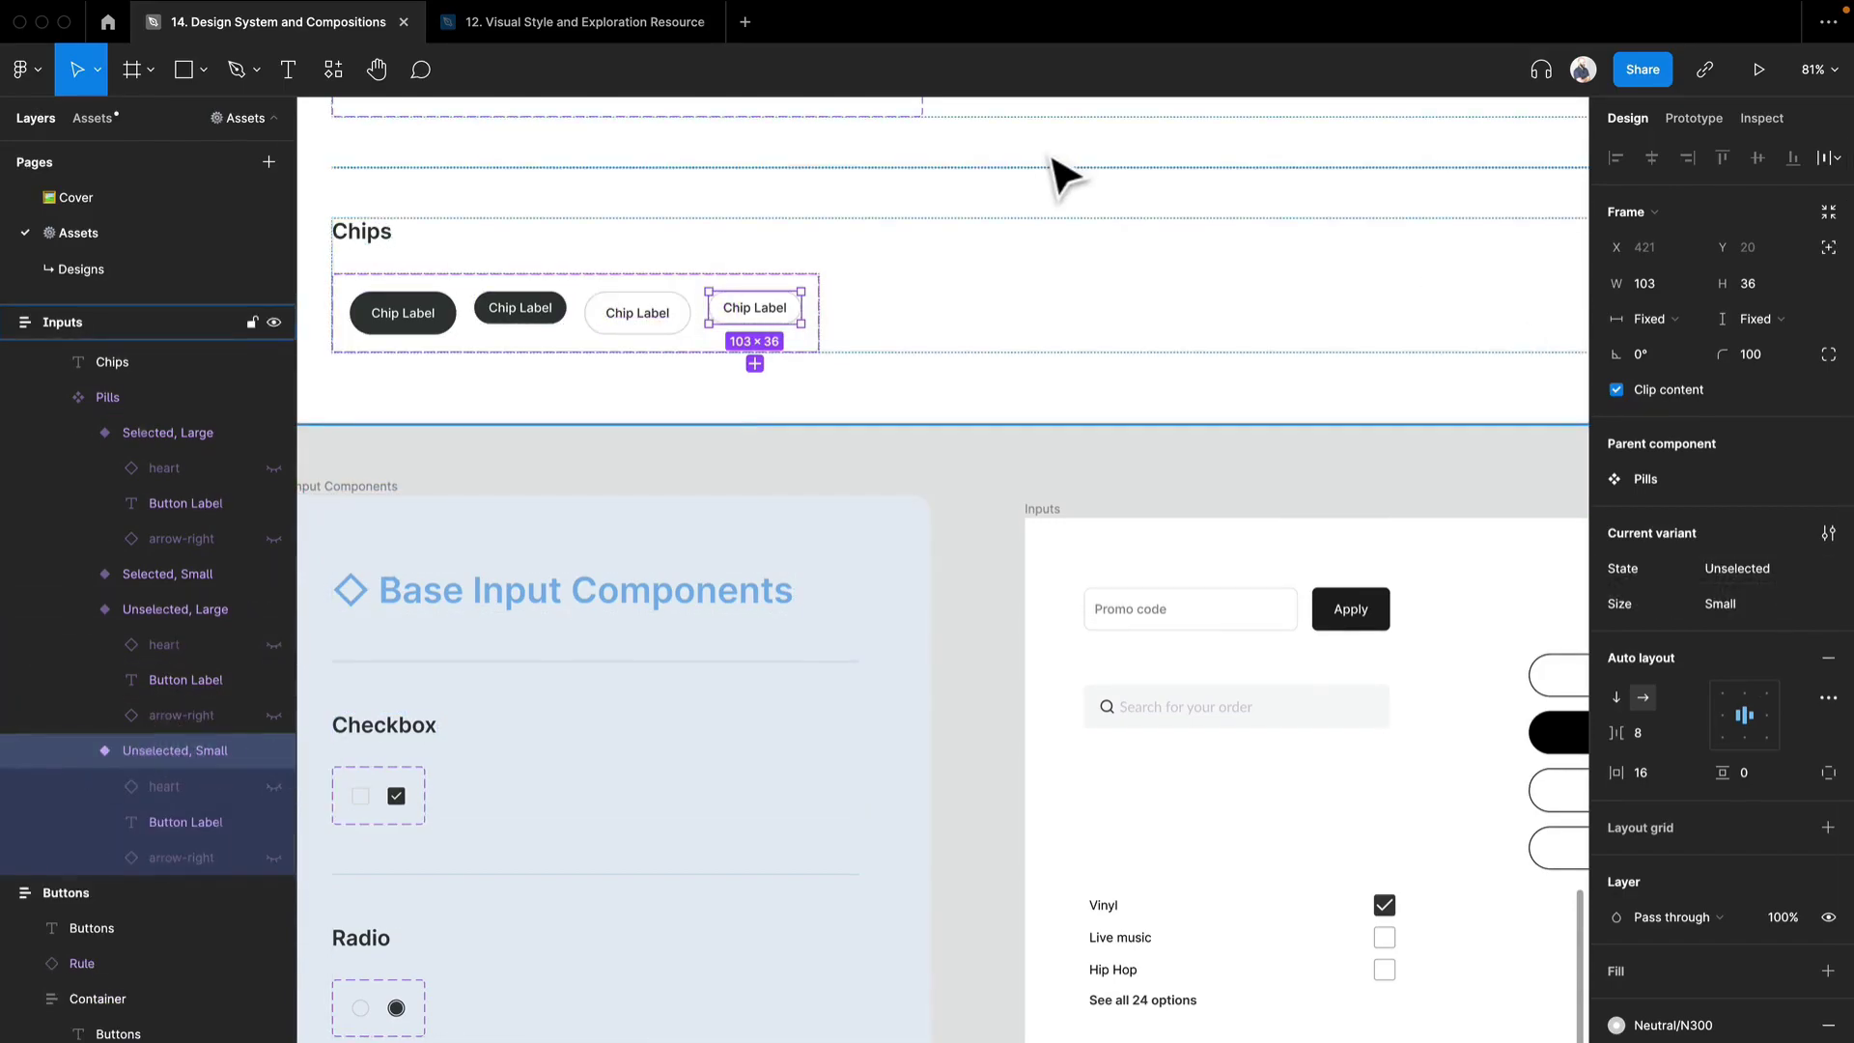
pyautogui.click(815, 283)
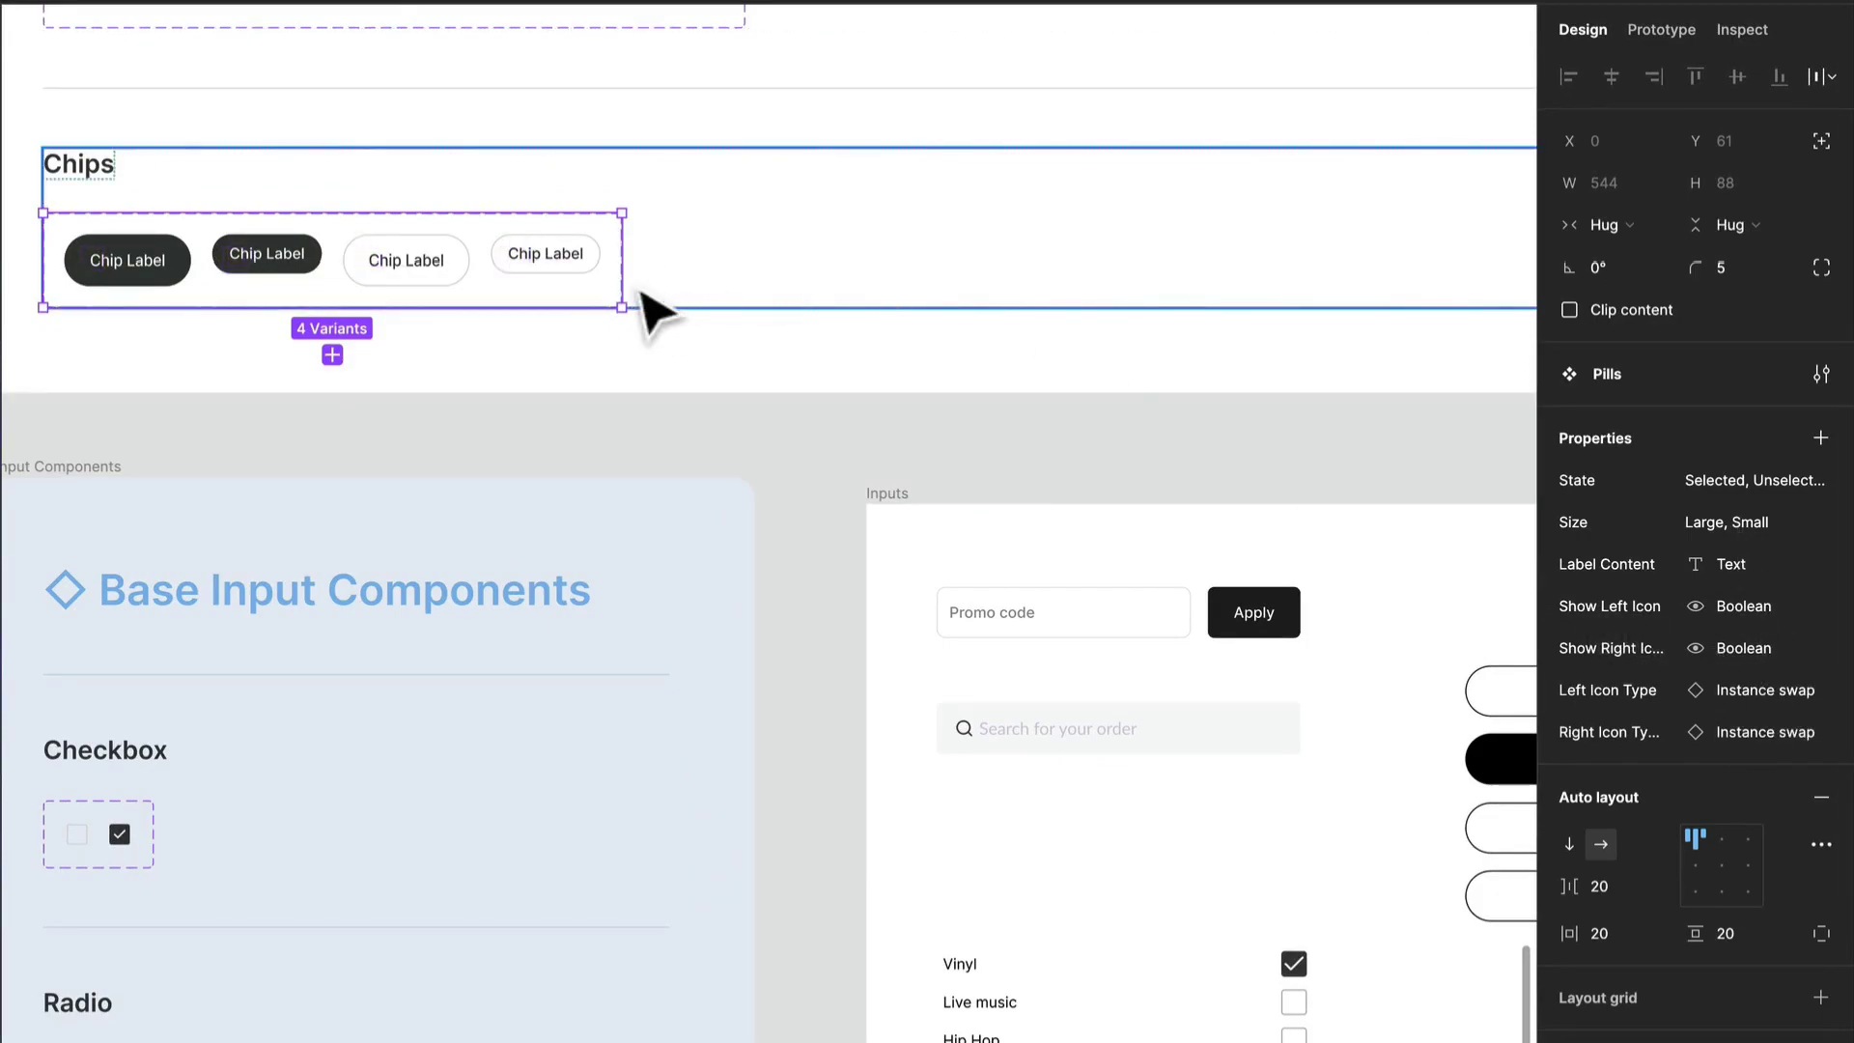
# - Test an Unselected, Small chip instance below the Chips set with both icons shown and a wider frame, and remove it
pyautogui.moveTo(533, 259); pyautogui.dragTo(794, 435)
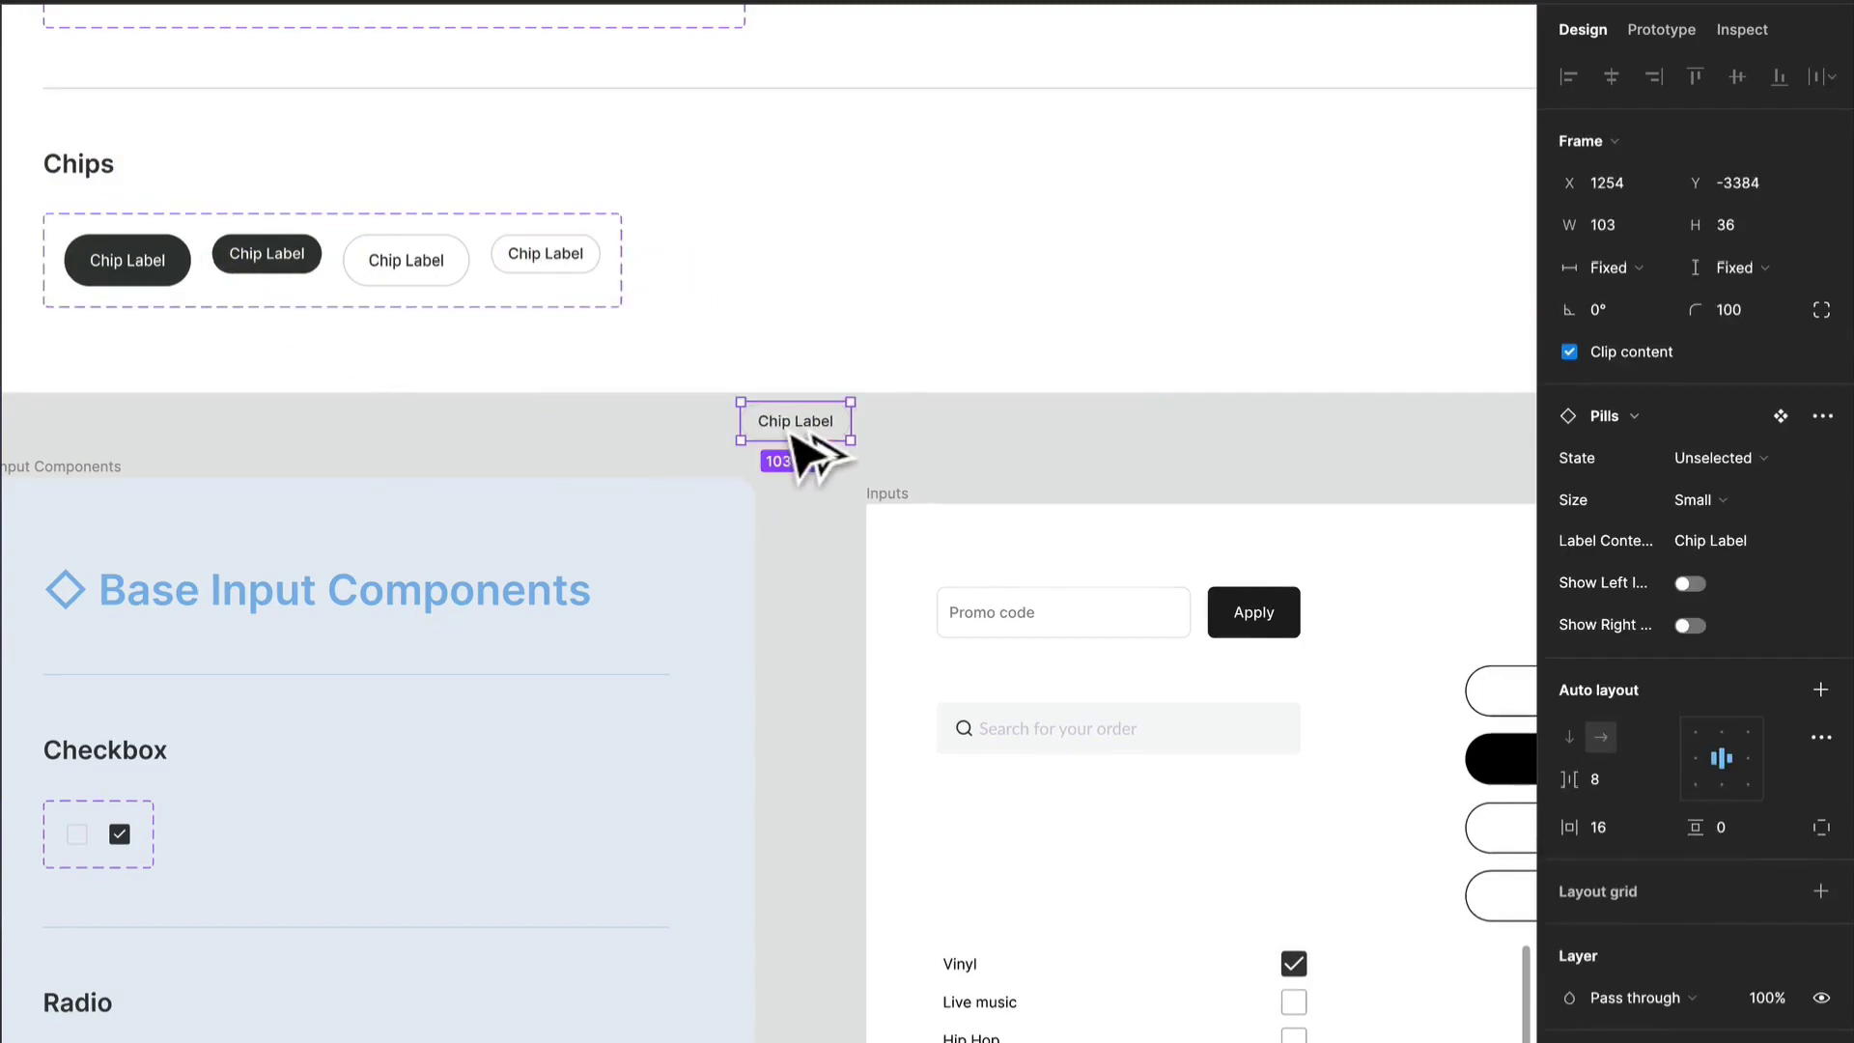
pyautogui.click(1692, 584)
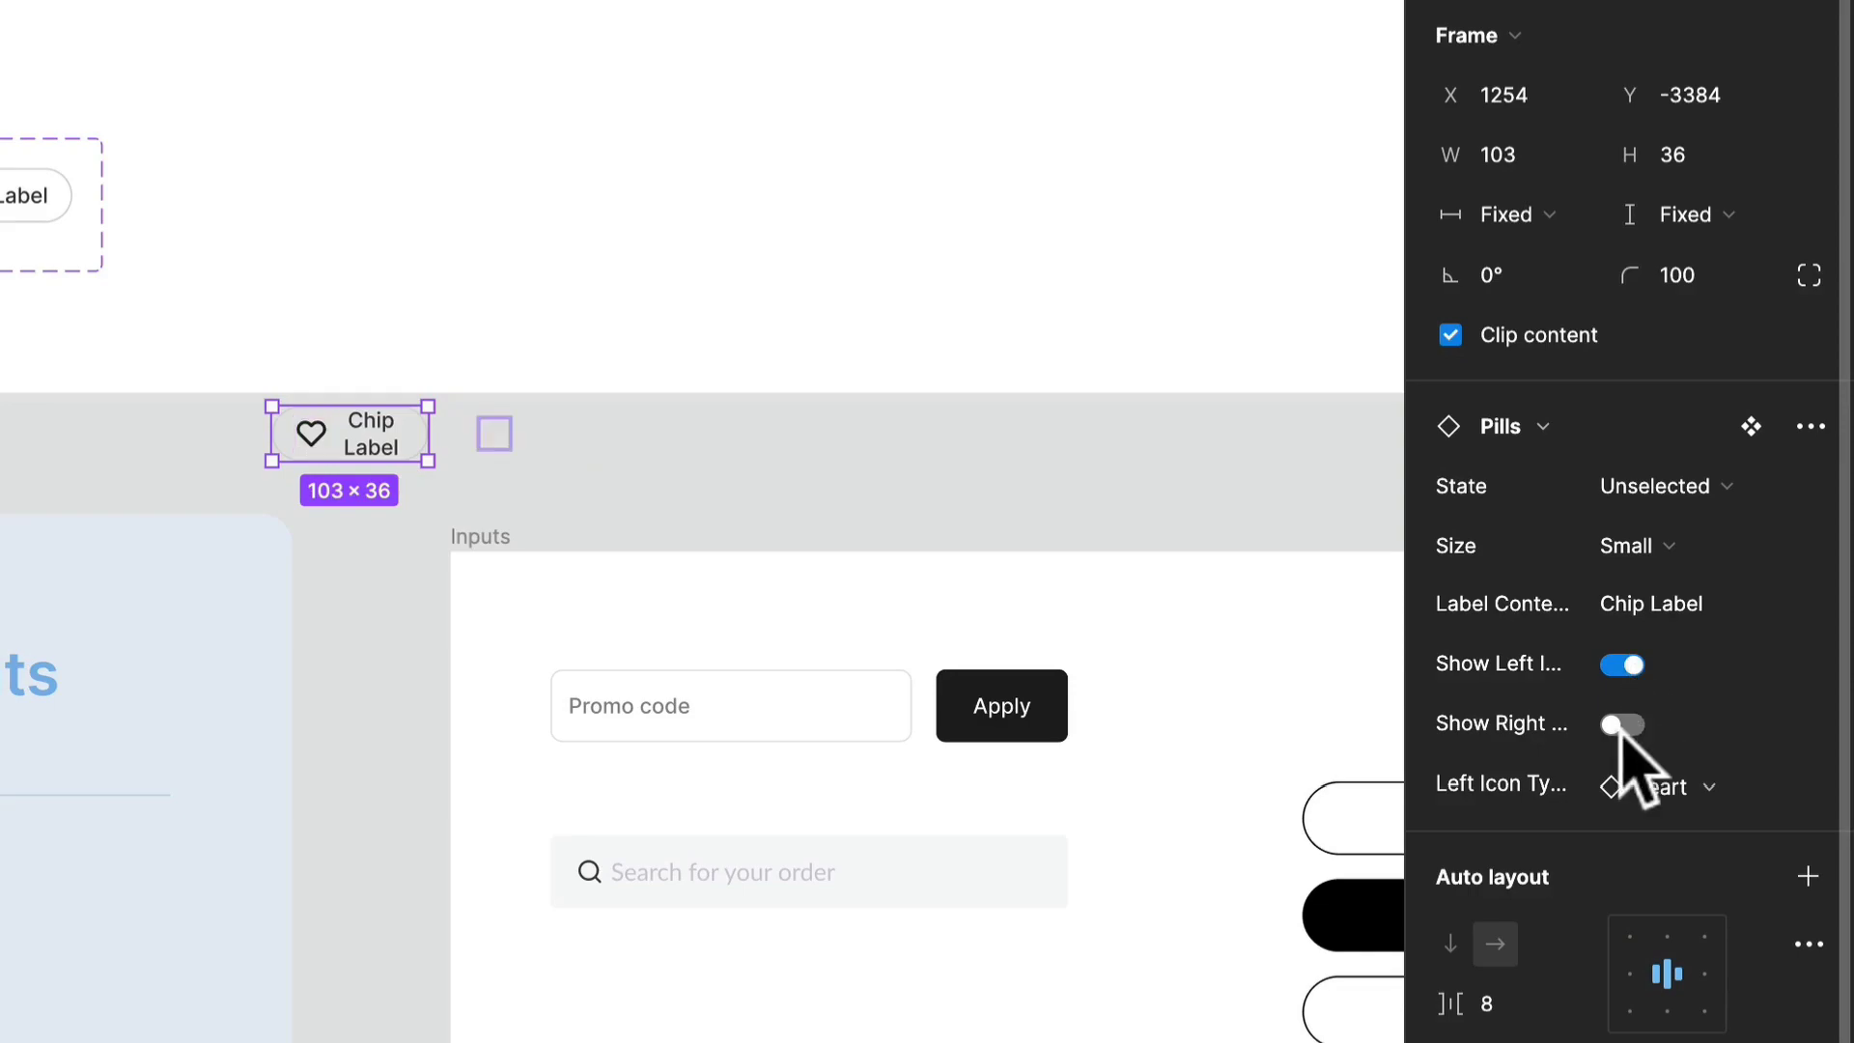
pyautogui.click(1623, 725)
pyautogui.moveTo(422, 434); pyautogui.dragTo(850, 489)
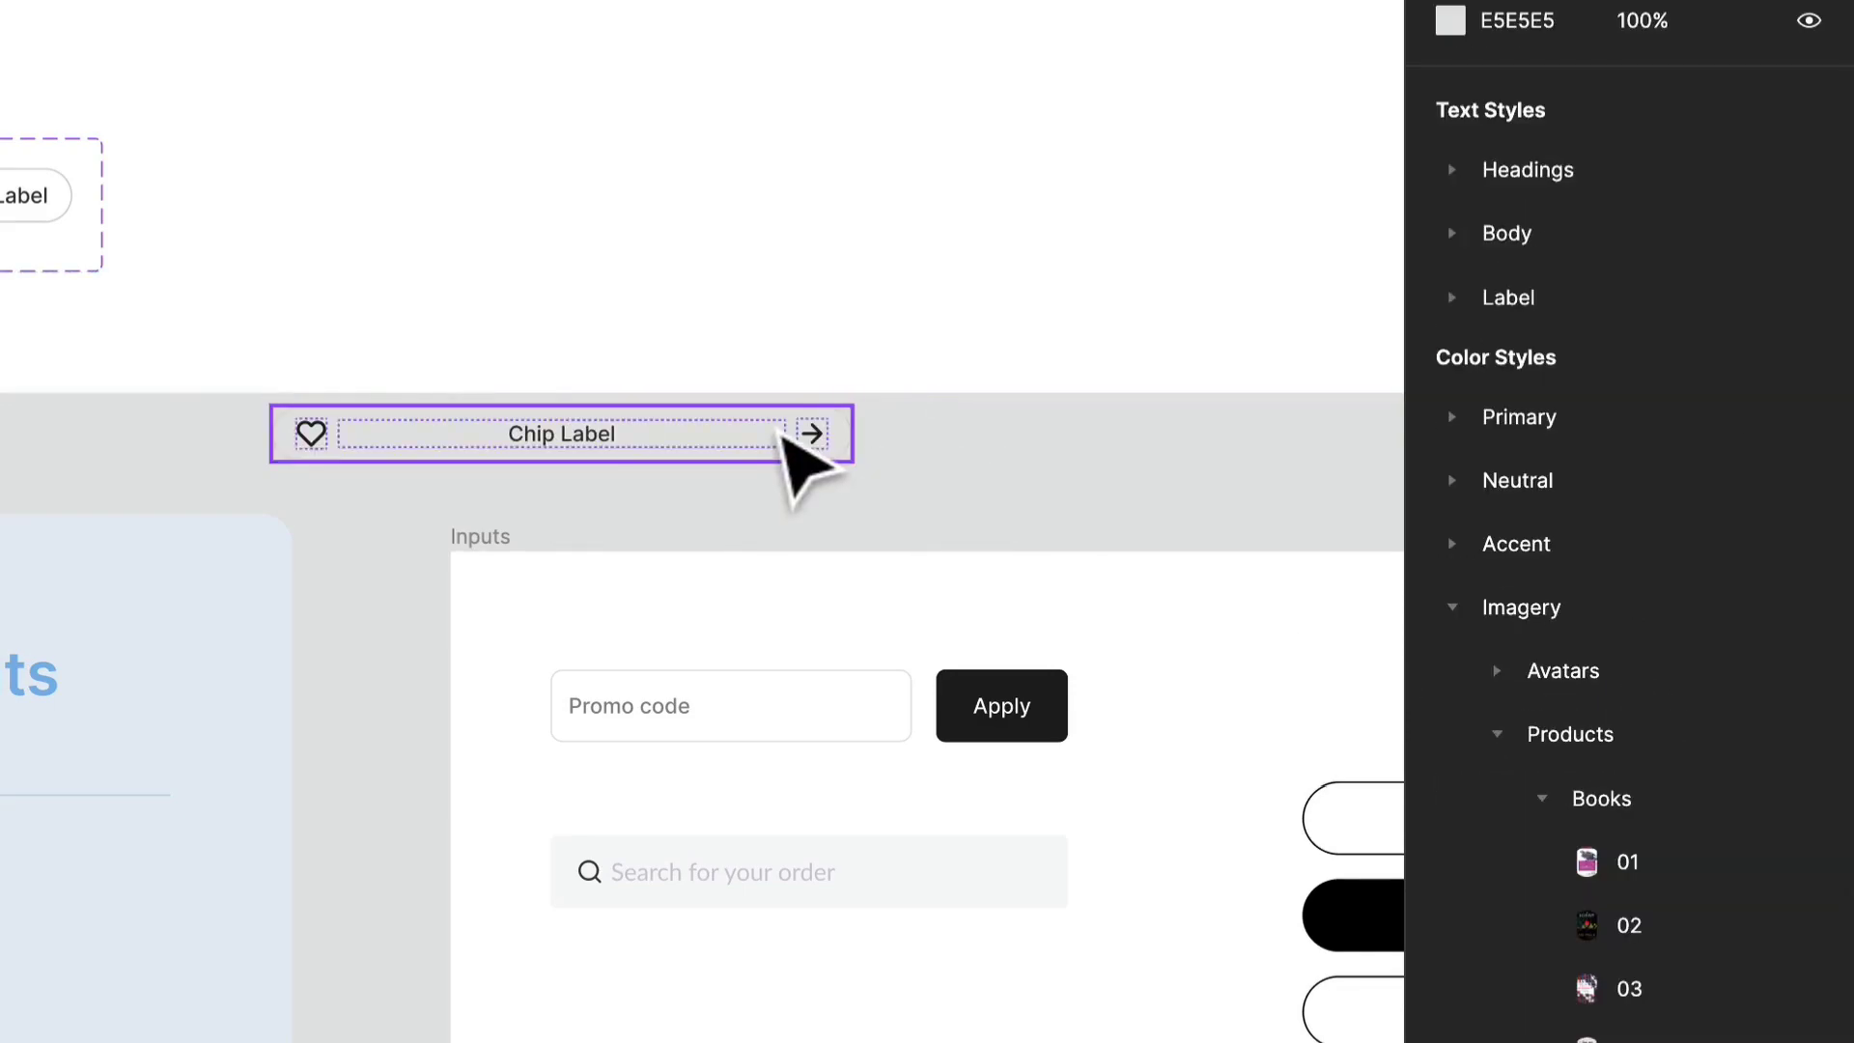
pyautogui.press('BackSpace')
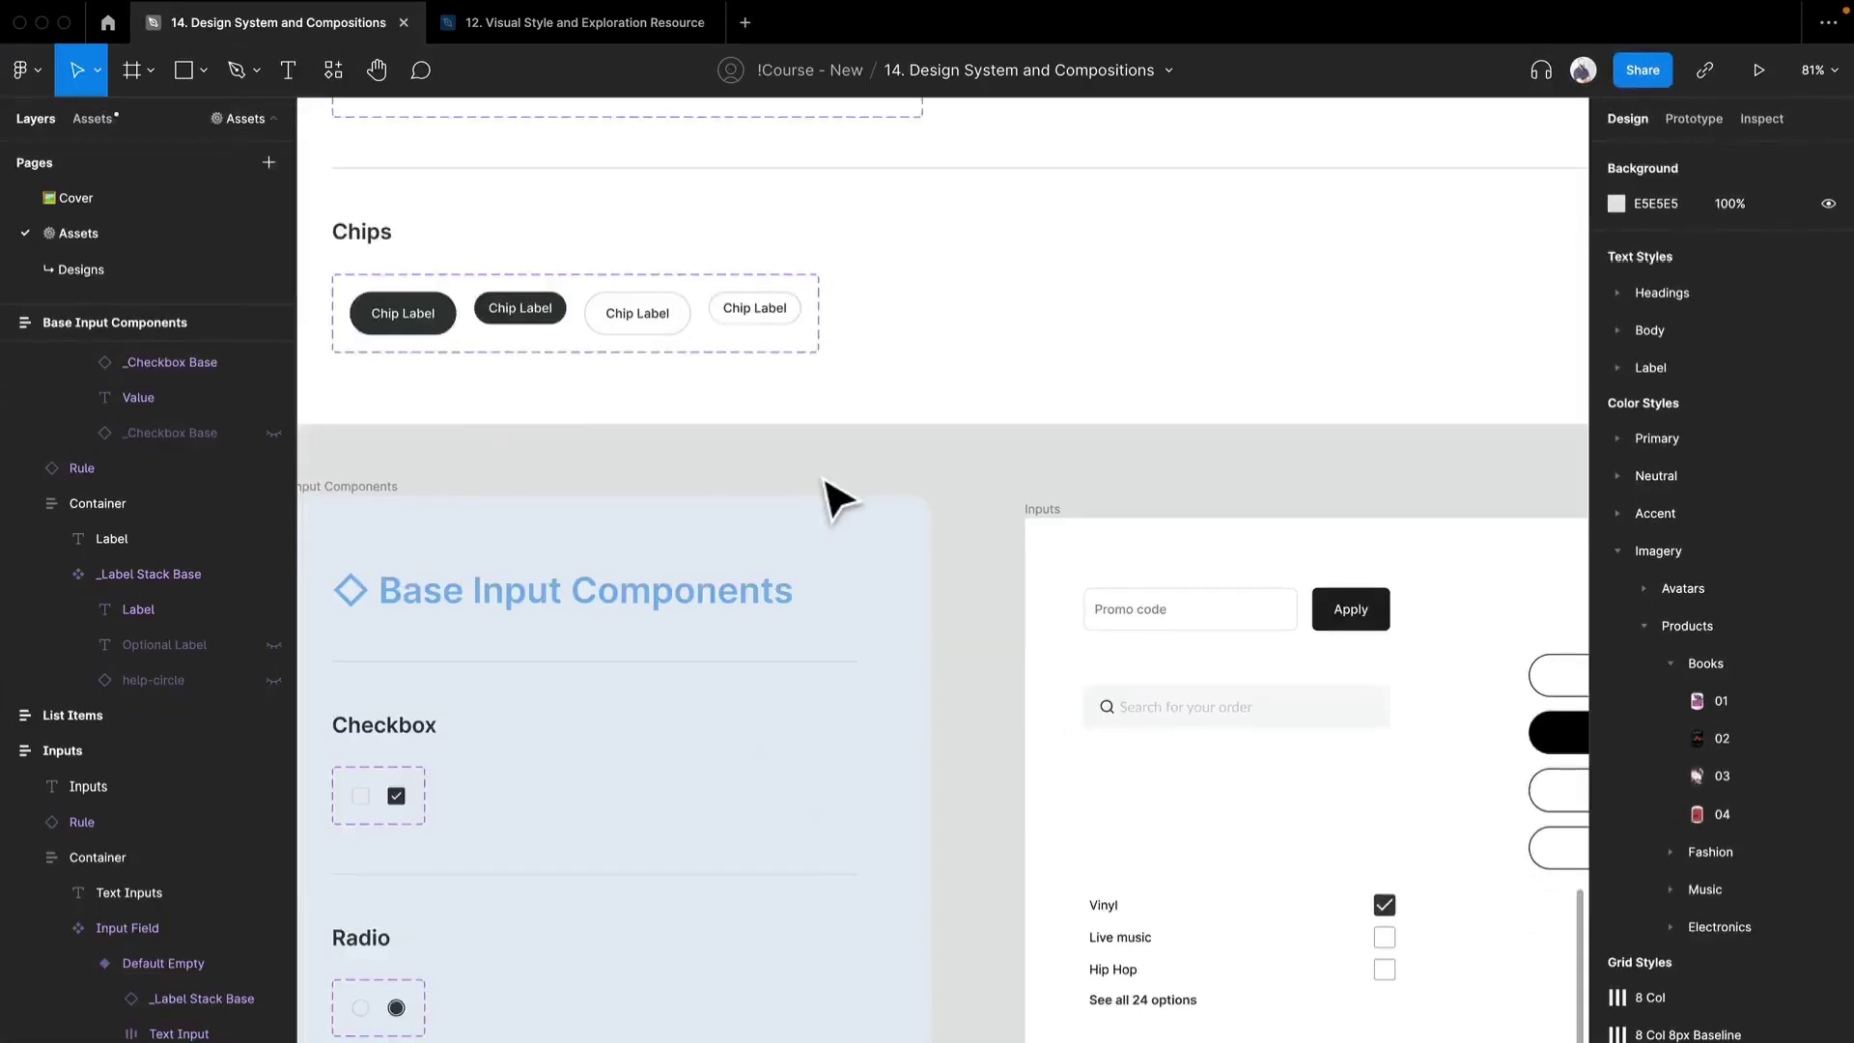
# - Delete the pasted Inputs reference frame beside the Base Input Components
pyautogui.keyDown('ctrl'); pyautogui.scroll(-5, 833, 493); pyautogui.keyUp('ctrl')
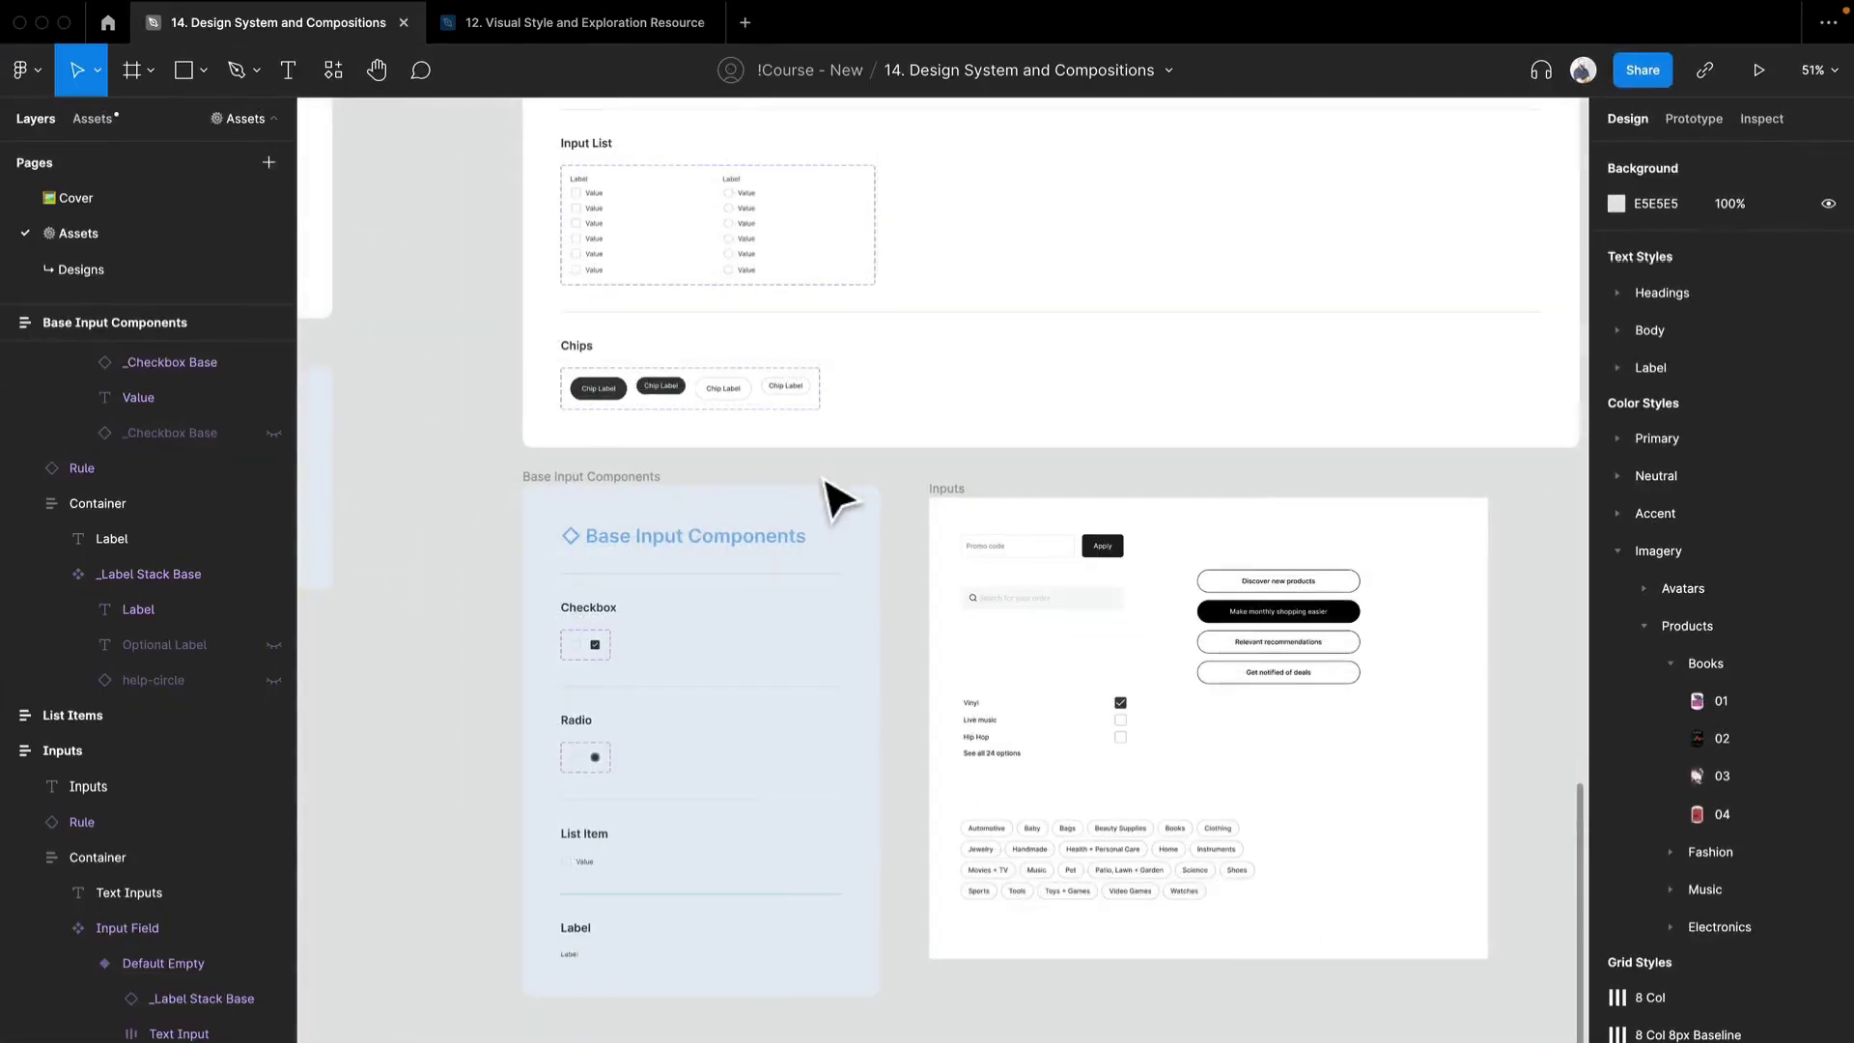
pyautogui.click(951, 500)
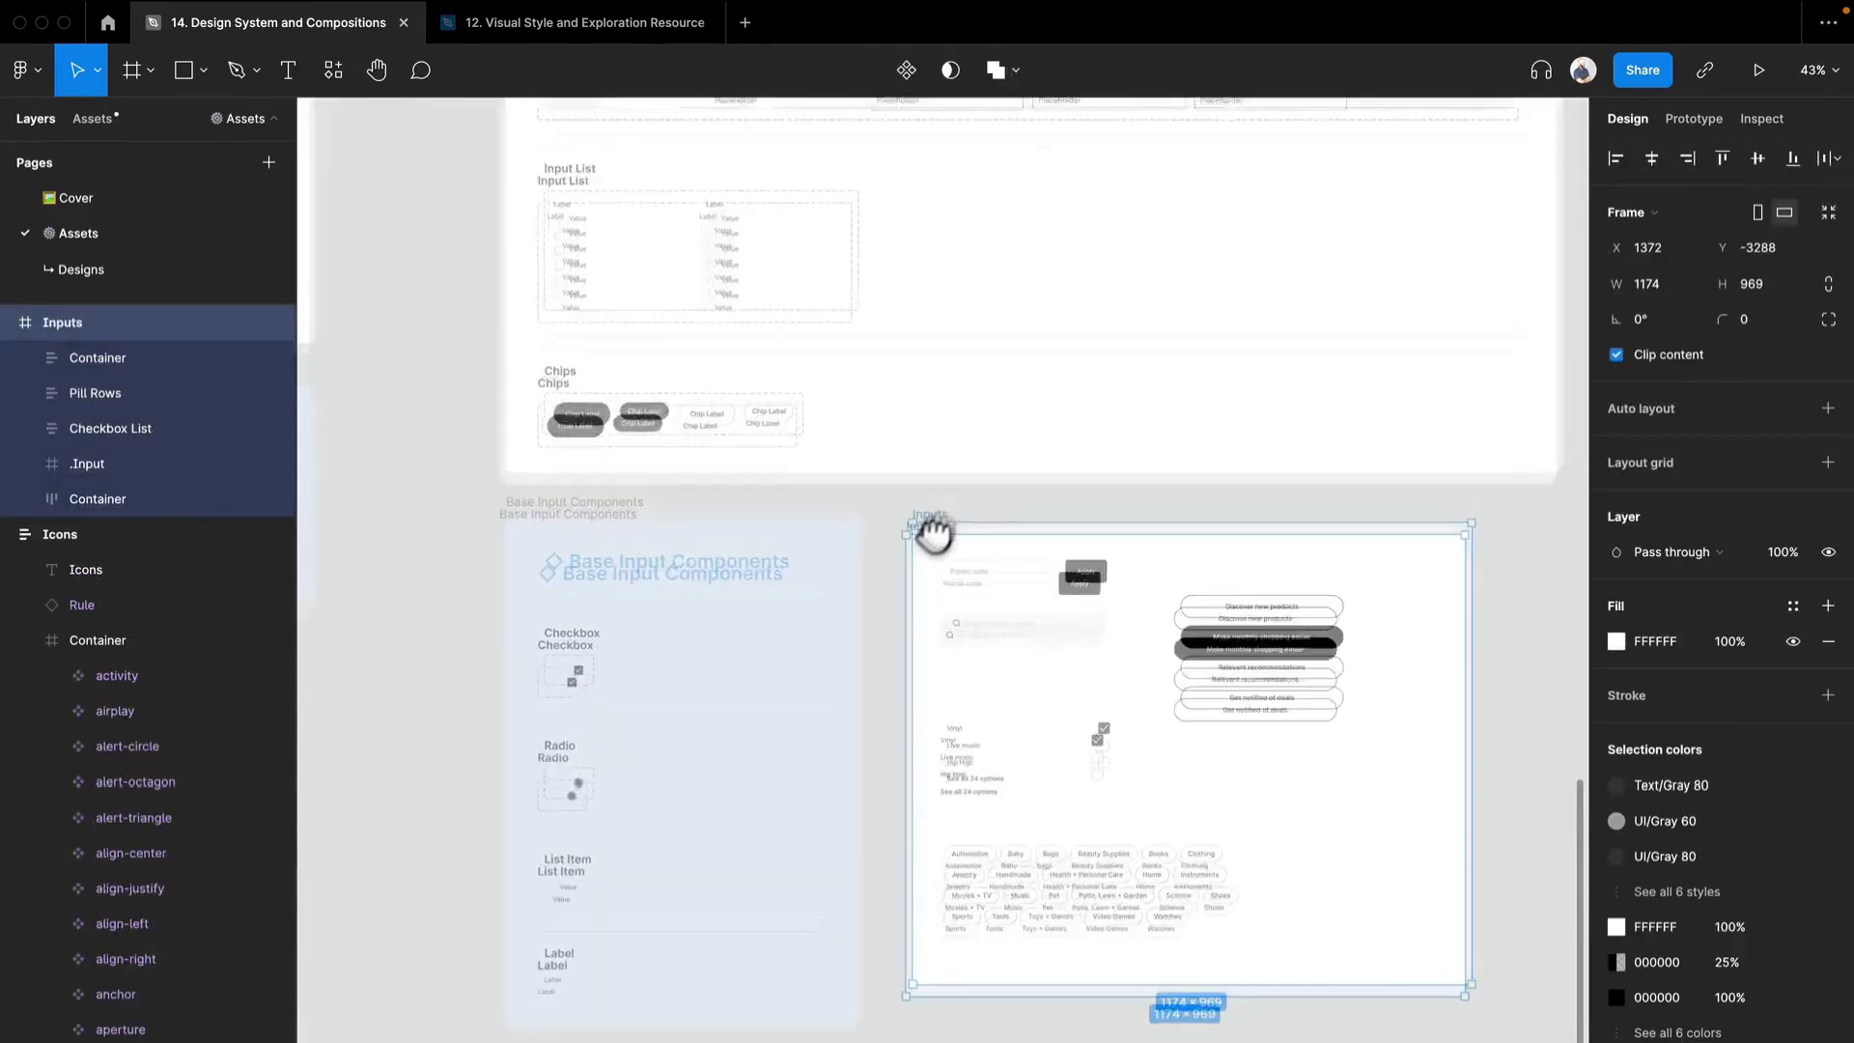
pyautogui.moveTo(944, 513); pyautogui.dragTo(895, 633)
pyautogui.press('BackSpace')
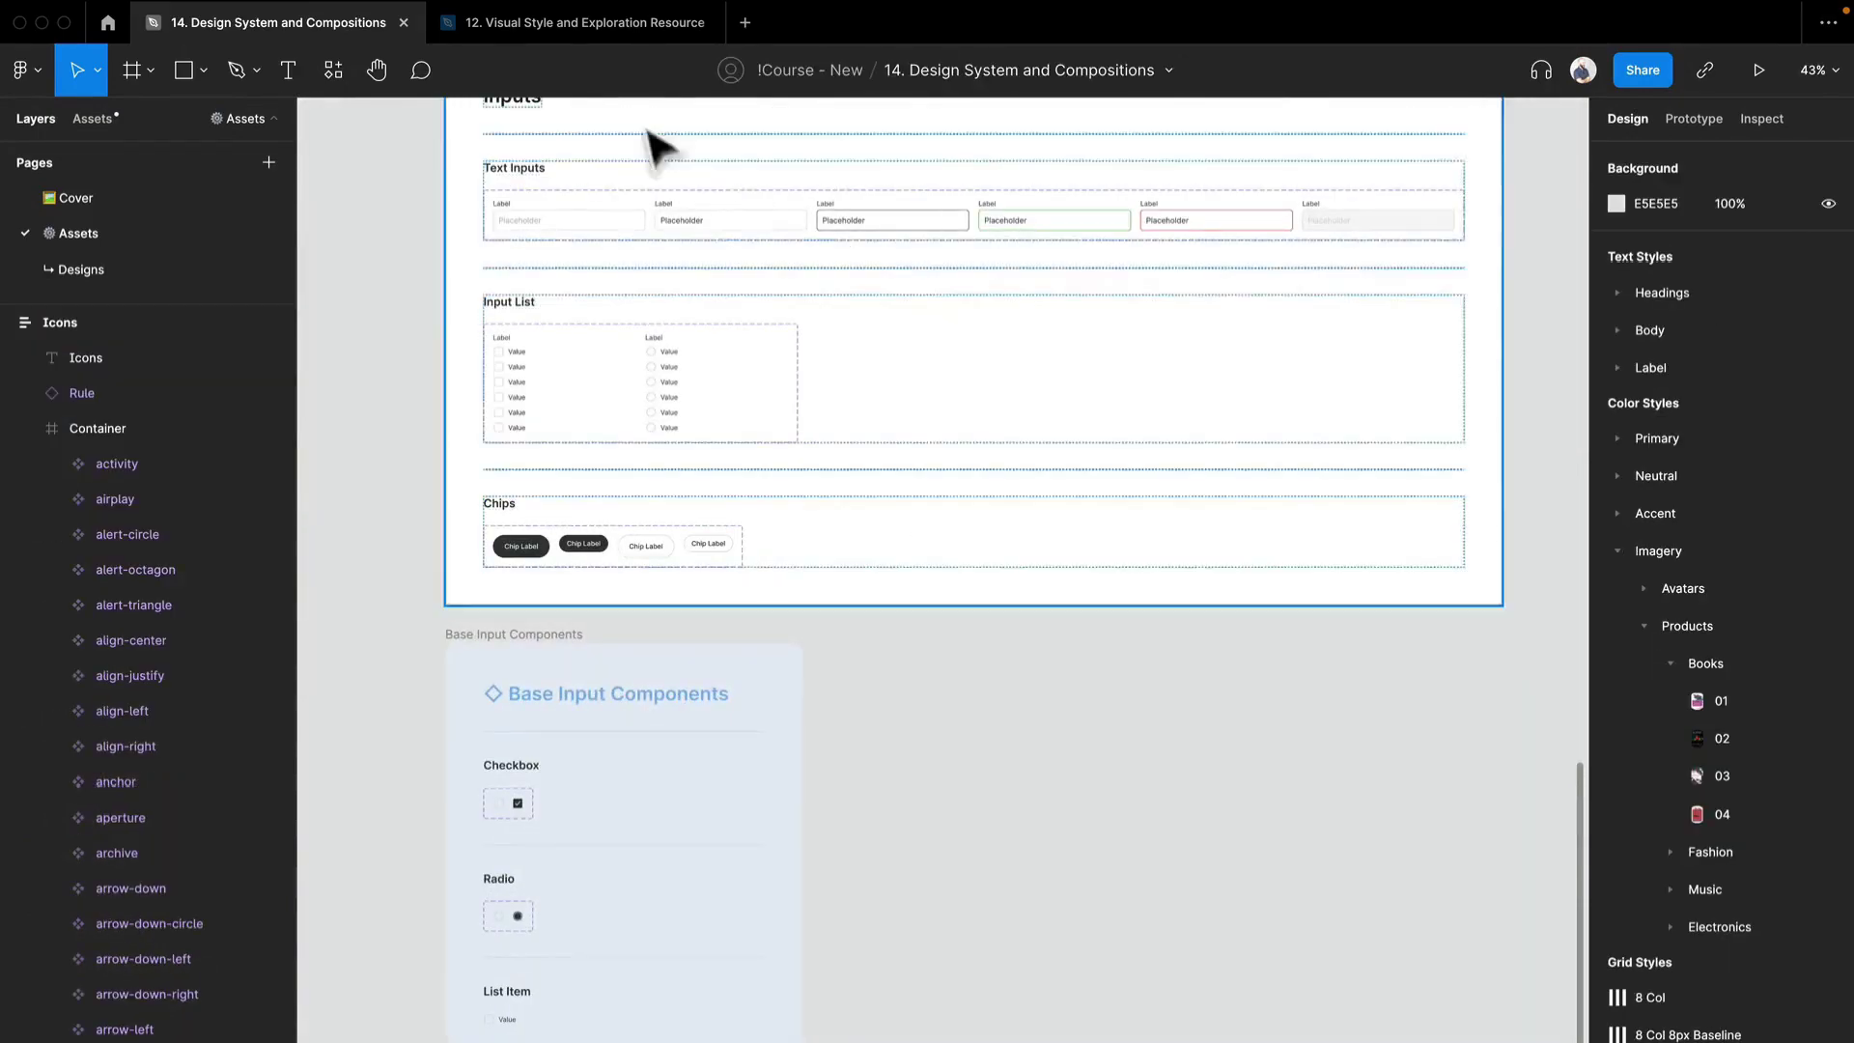
# - Switch to the 12. Visual Style and Exploration Resource file and examine the option pills and checkbox lists on the Registration screens
pyautogui.click(619, 27)
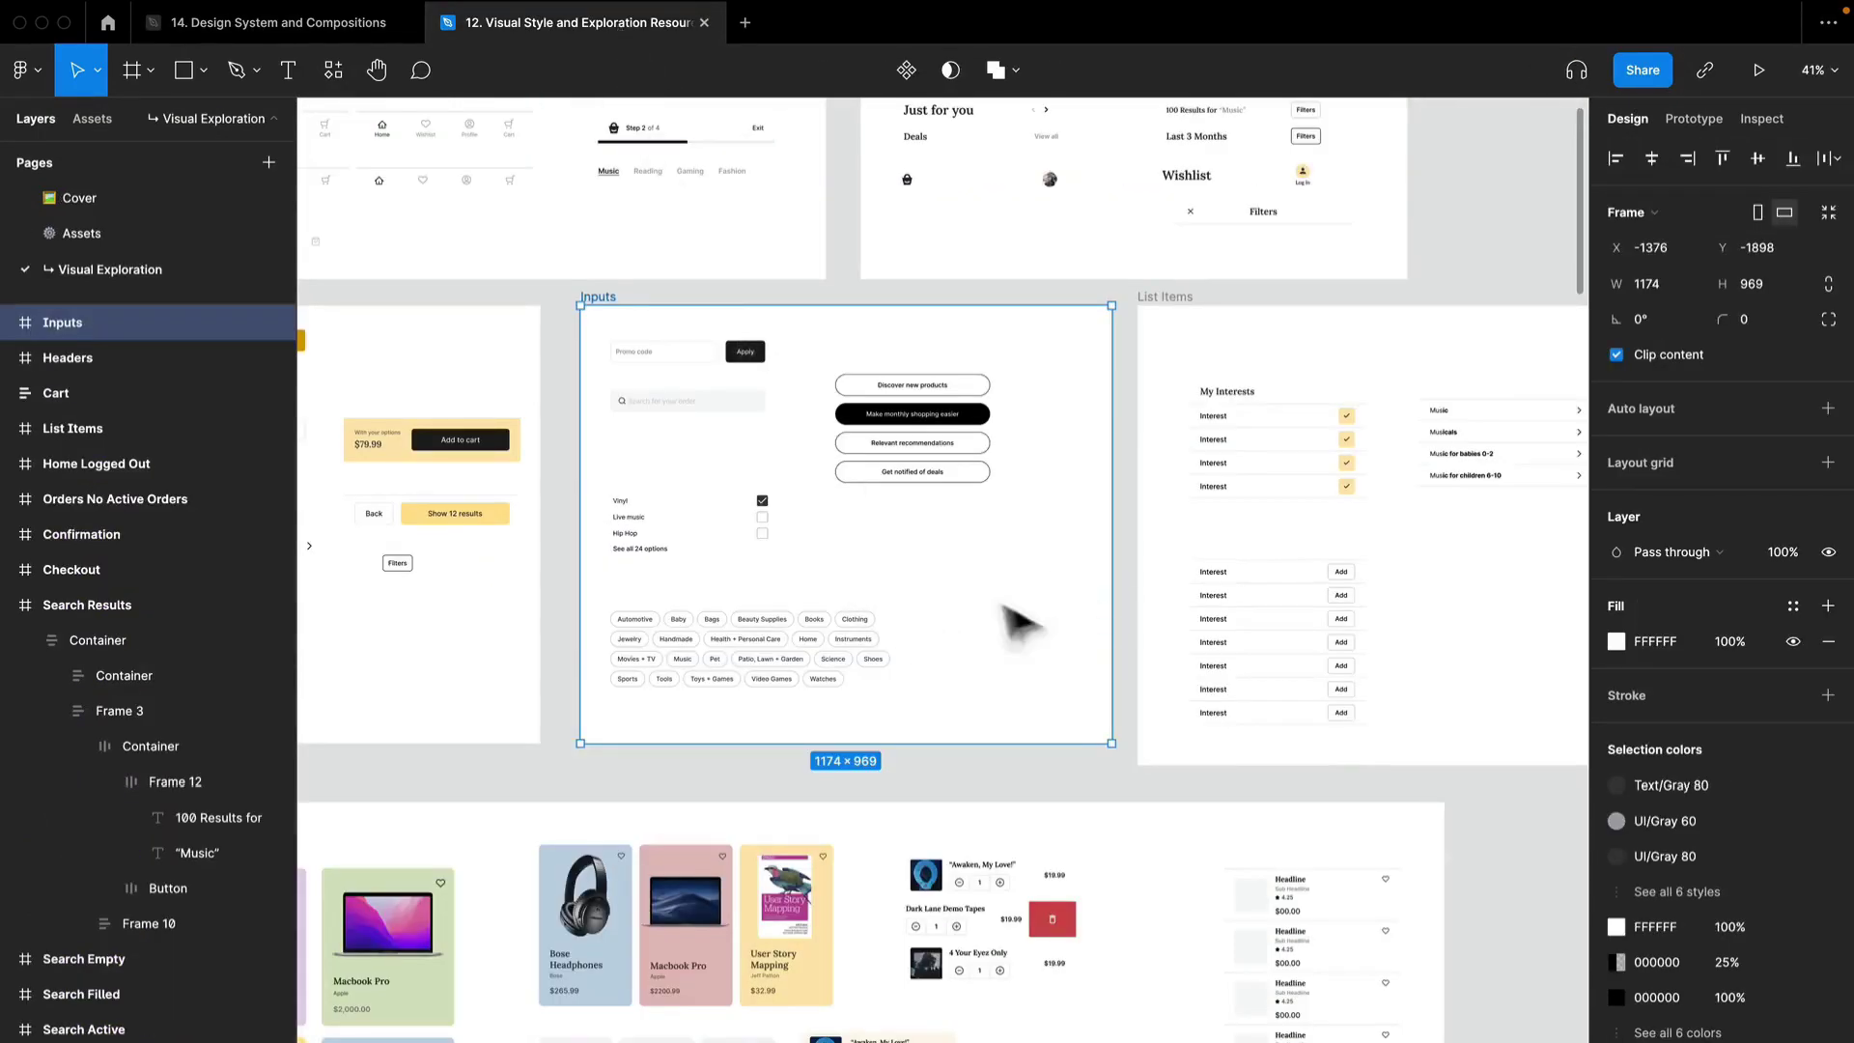
pyautogui.keyDown('ctrl'); pyautogui.scroll(-4, 1072, 589); pyautogui.keyUp('ctrl')
pyautogui.scroll(-6, 1068, 584)
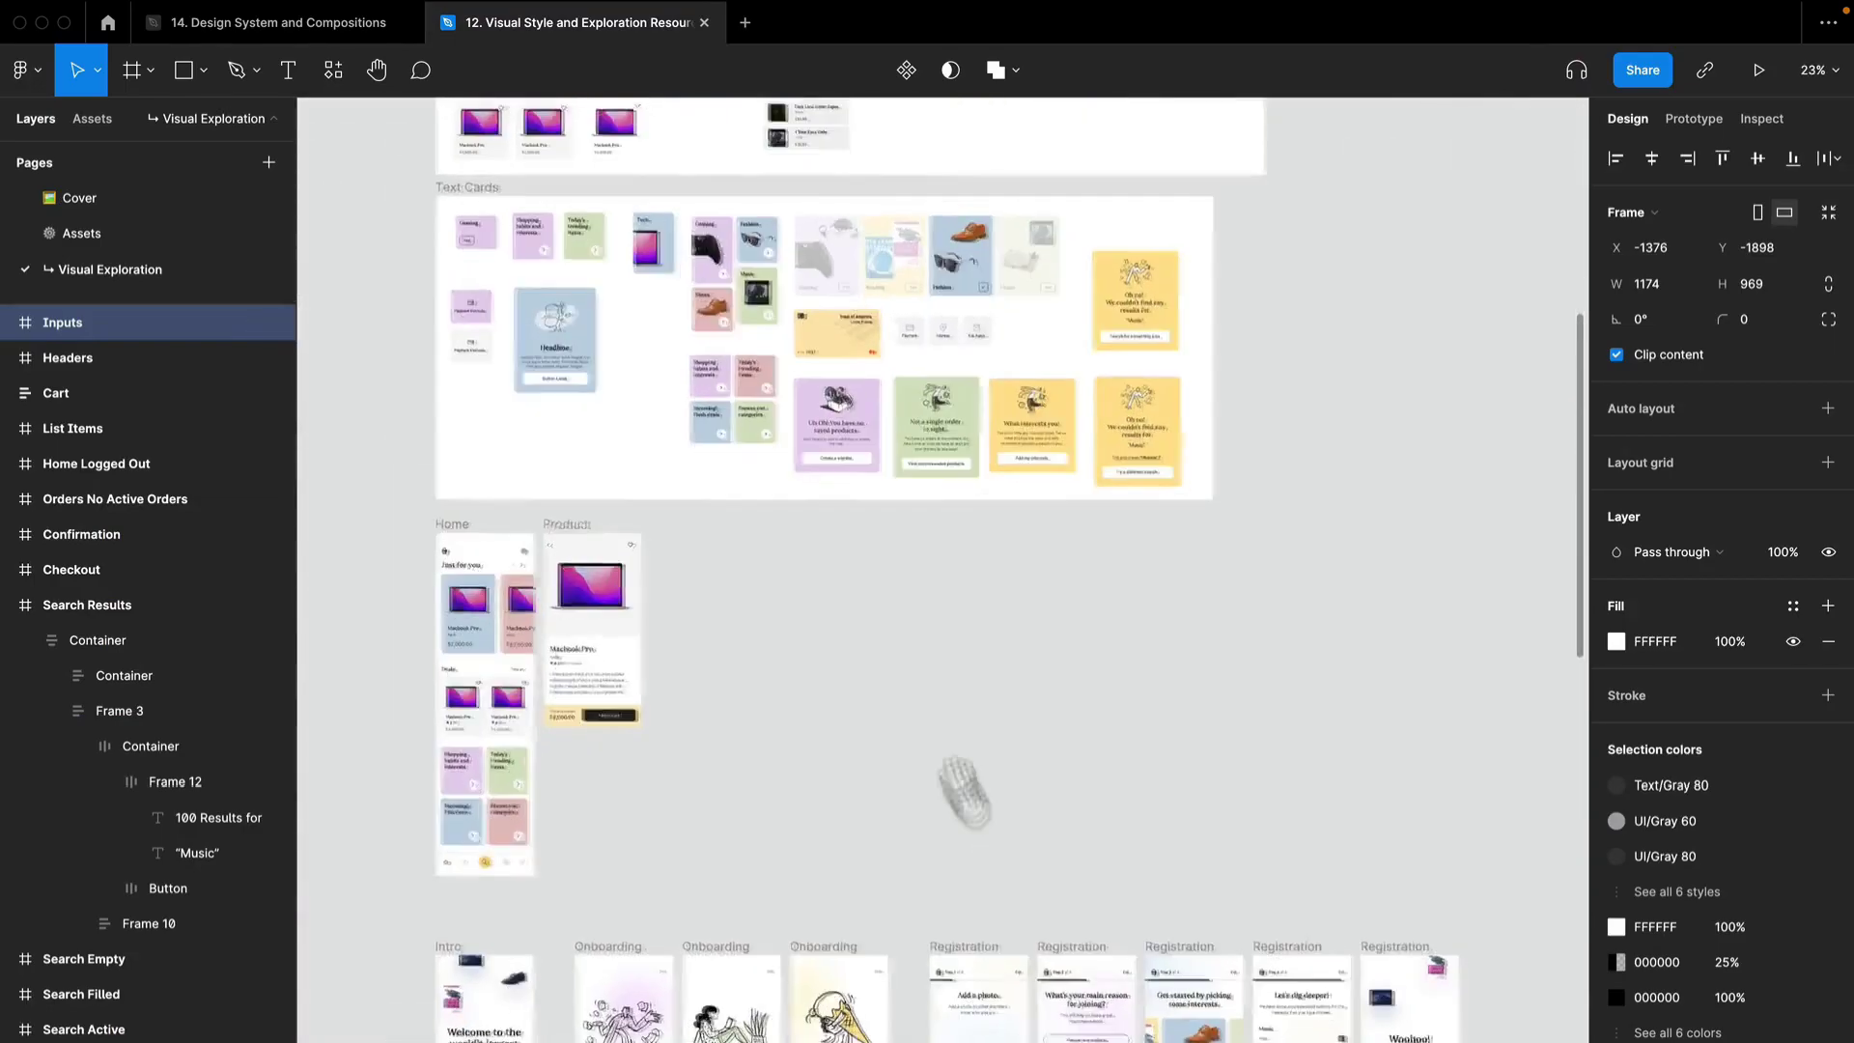
pyautogui.moveTo(1004, 855); pyautogui.dragTo(849, 393)
pyautogui.keyDown('ctrl'); pyautogui.scroll(8, 931, 538); pyautogui.keyUp('ctrl')
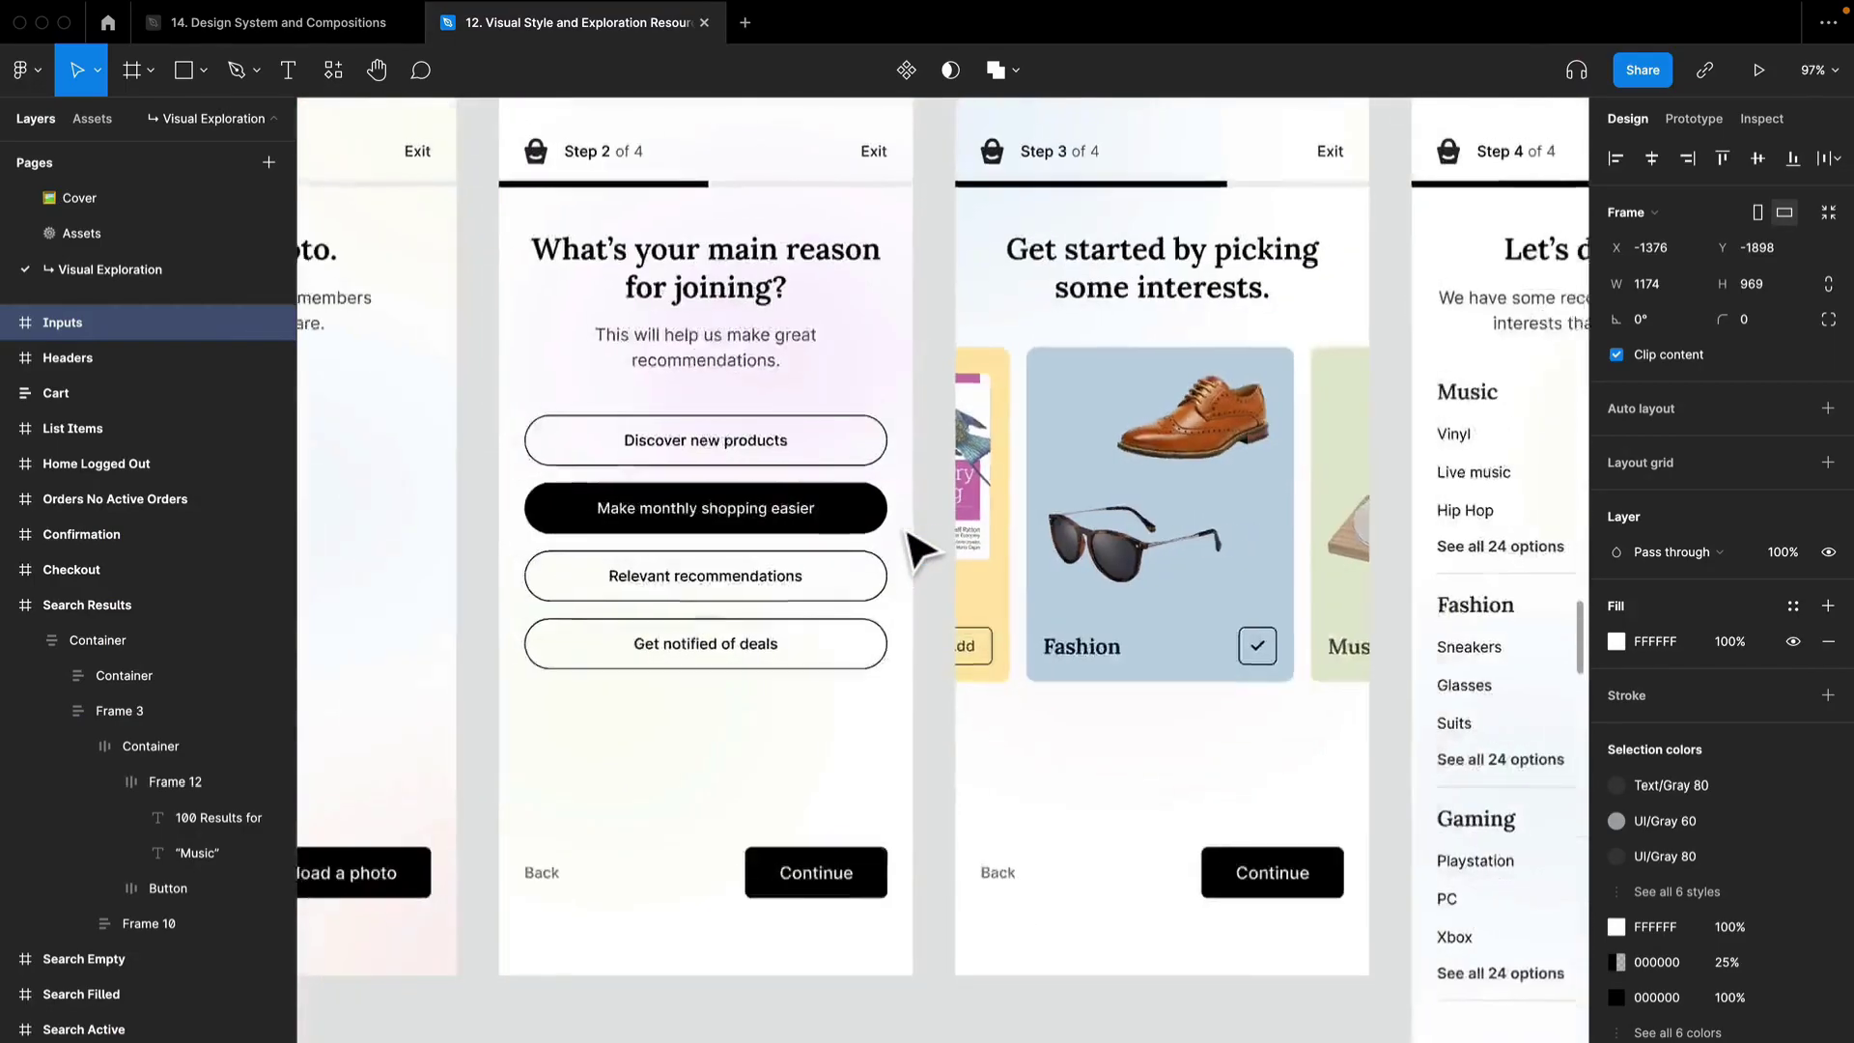
pyautogui.keyDown('ctrl'); pyautogui.scroll(-4, 918, 546); pyautogui.keyUp('ctrl')
pyautogui.click(846, 546)
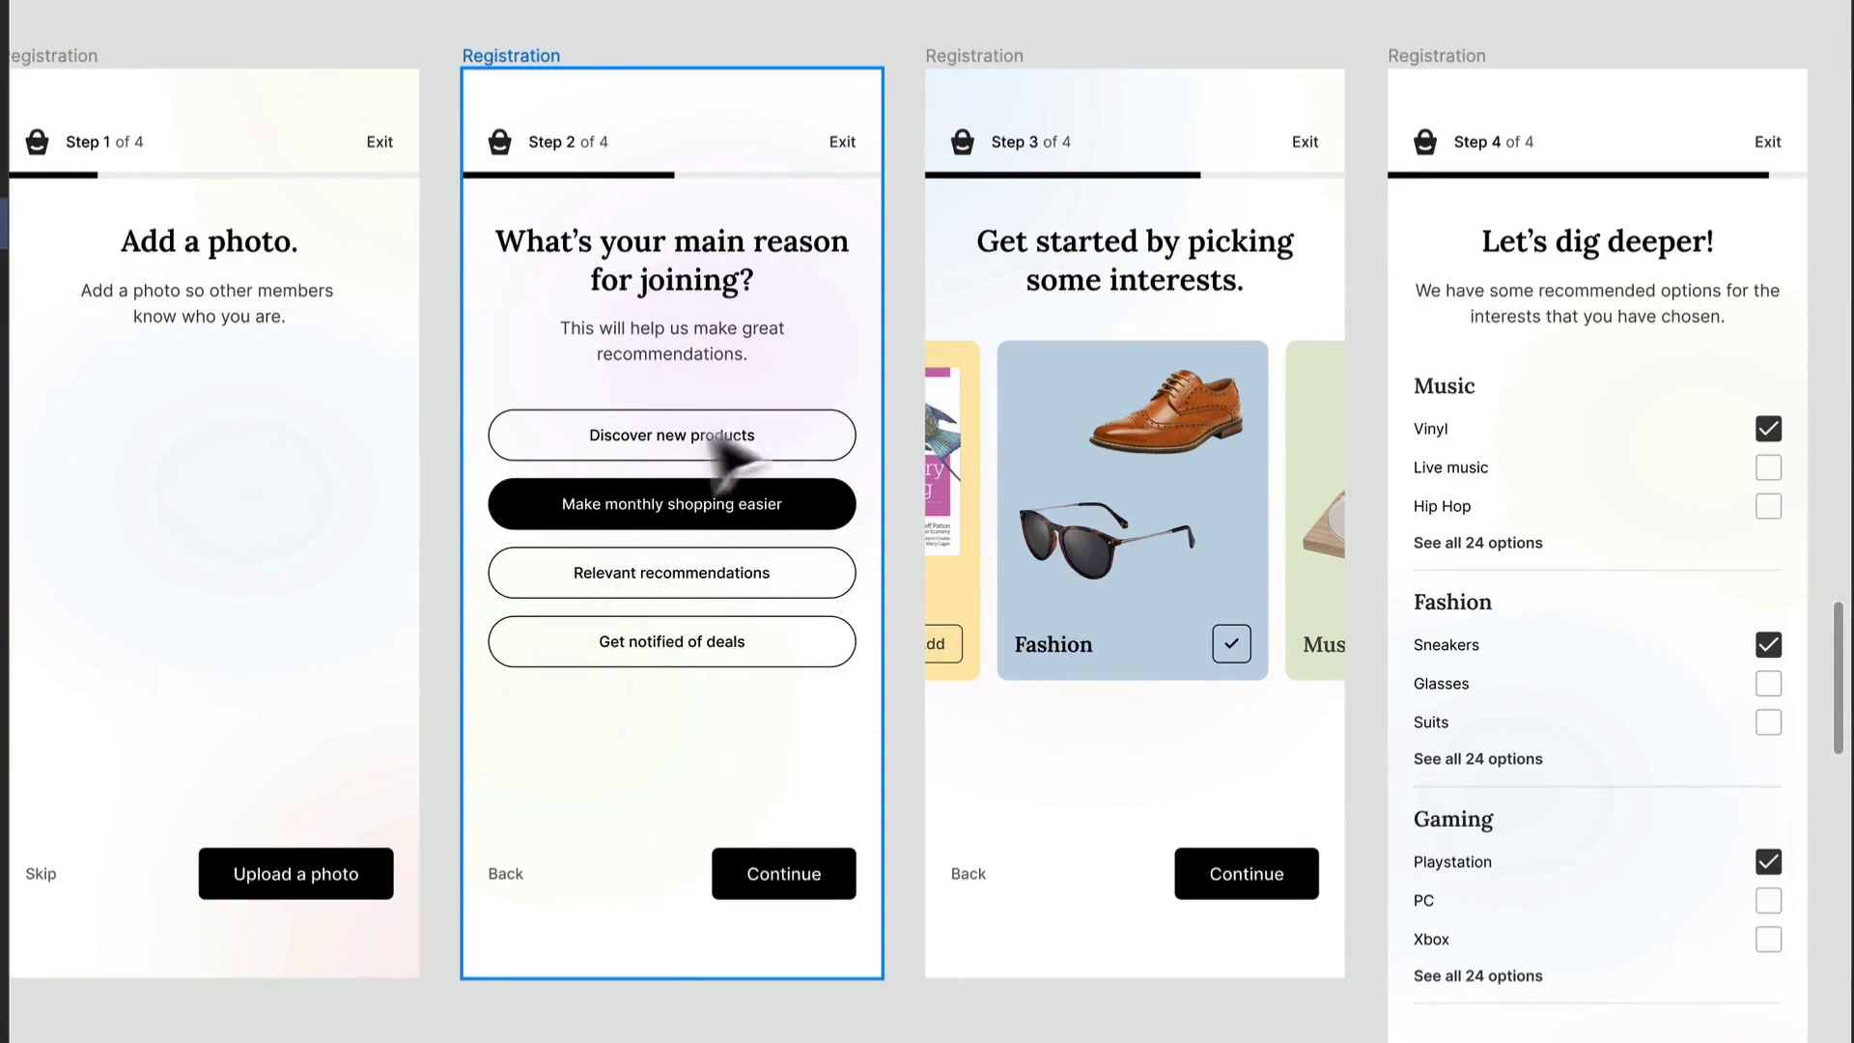
pyautogui.click(1213, 737)
pyautogui.moveTo(1213, 737); pyautogui.dragTo(567, 754)
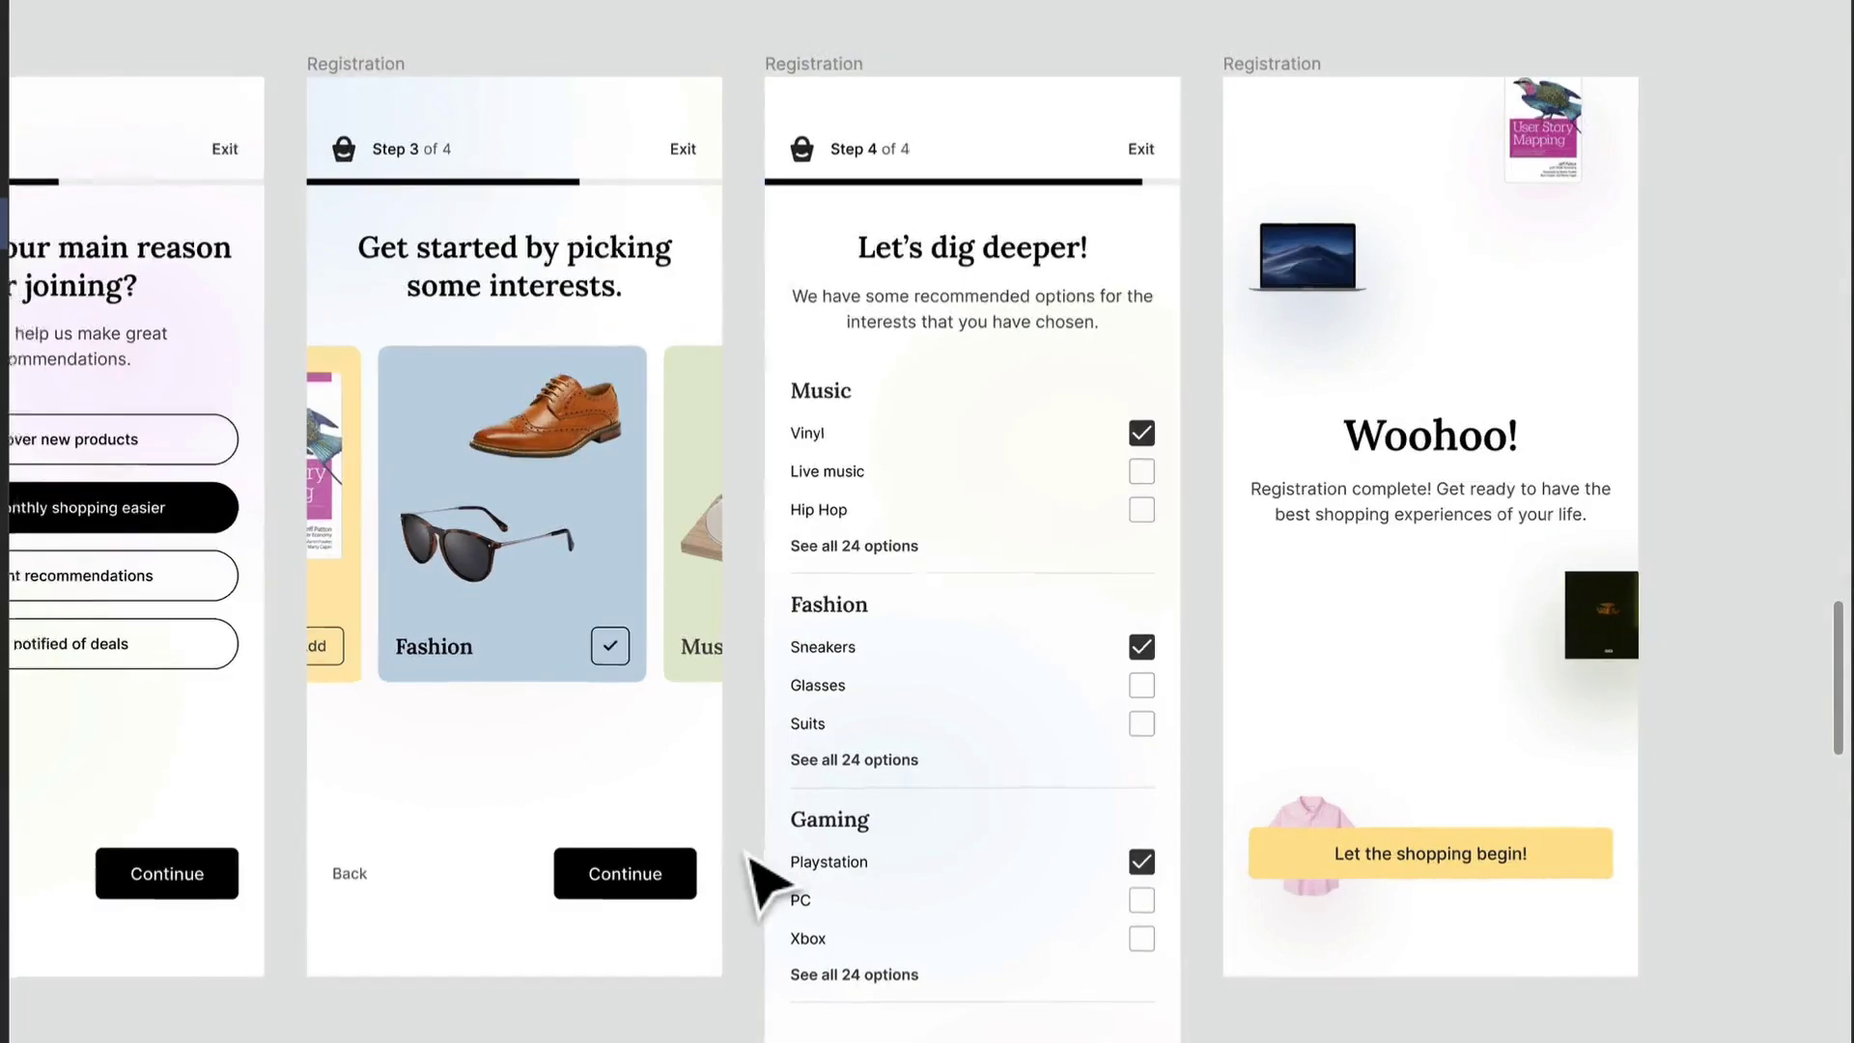
# - Examine the category pills on the Categories screen and the sort and review pills on the Search Filters screen
pyautogui.keyDown('ctrl'); pyautogui.scroll(-5, 749, 852); pyautogui.keyUp('ctrl')
pyautogui.moveTo(703, 971); pyautogui.dragTo(801, 413)
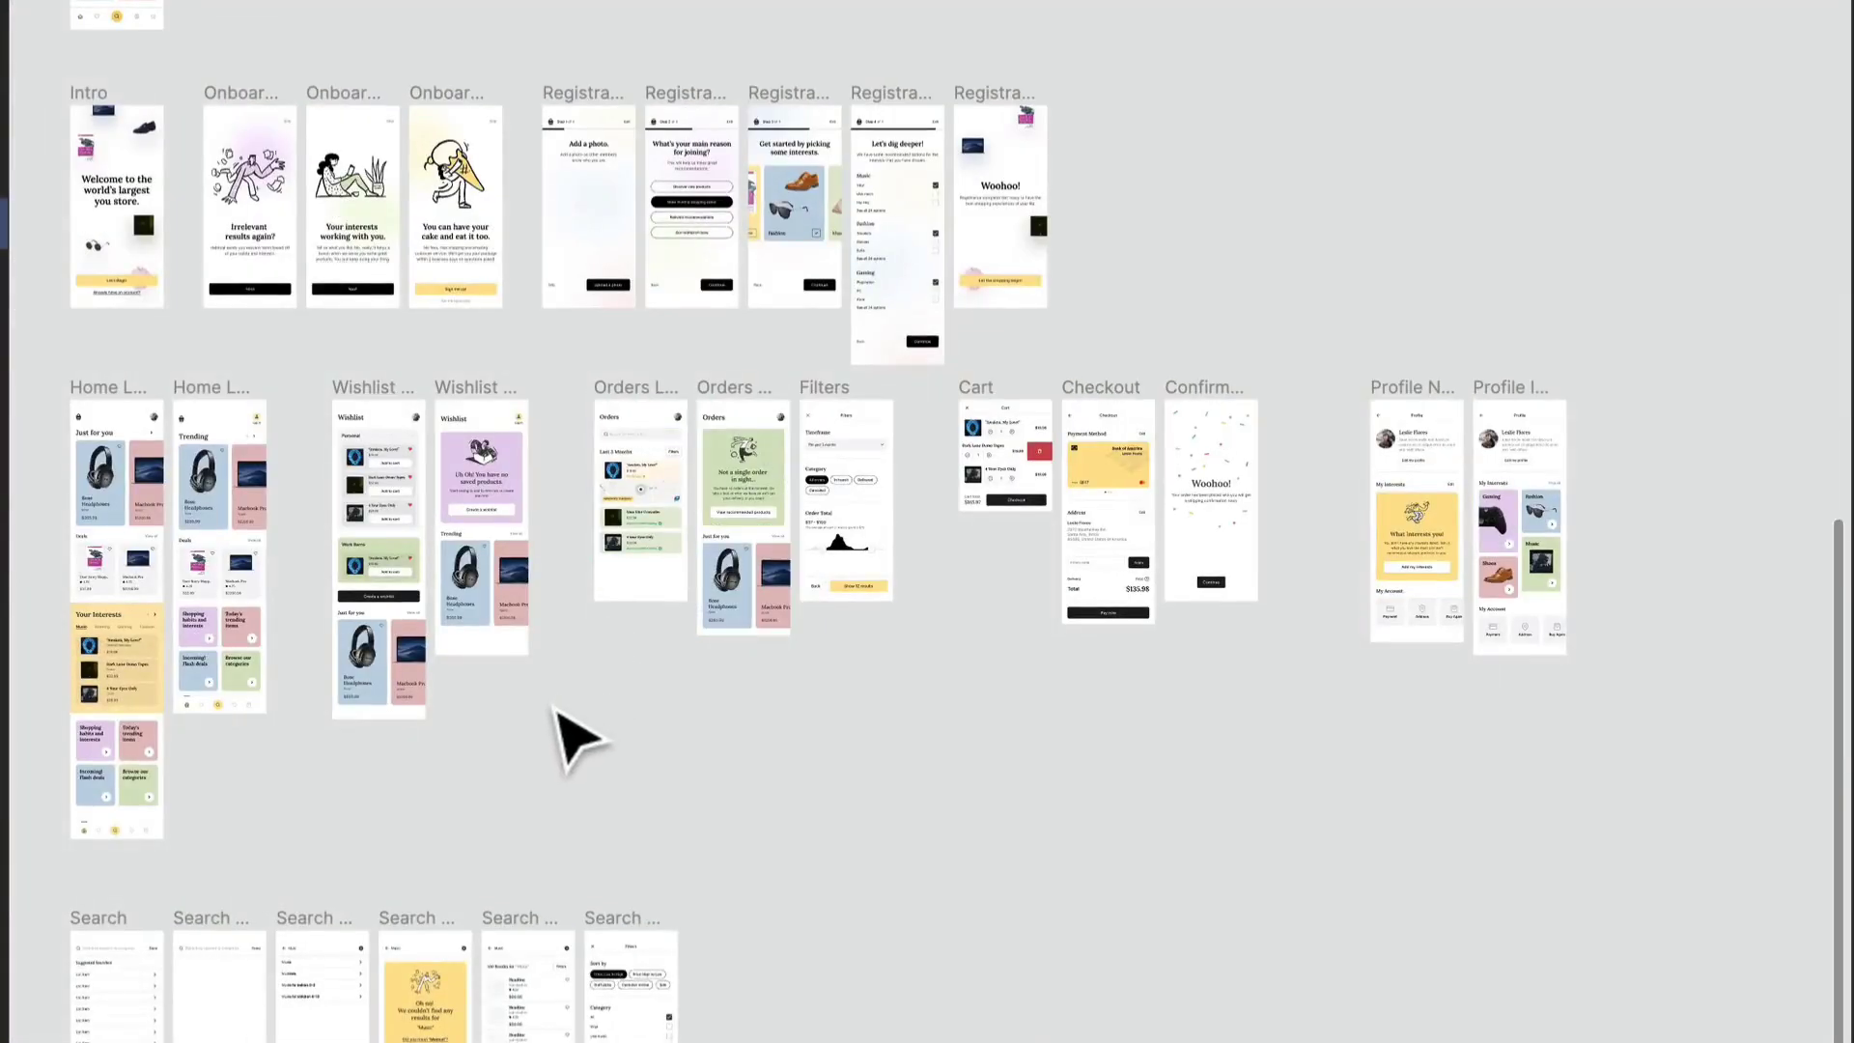
pyautogui.moveTo(695, 828); pyautogui.dragTo(948, 452)
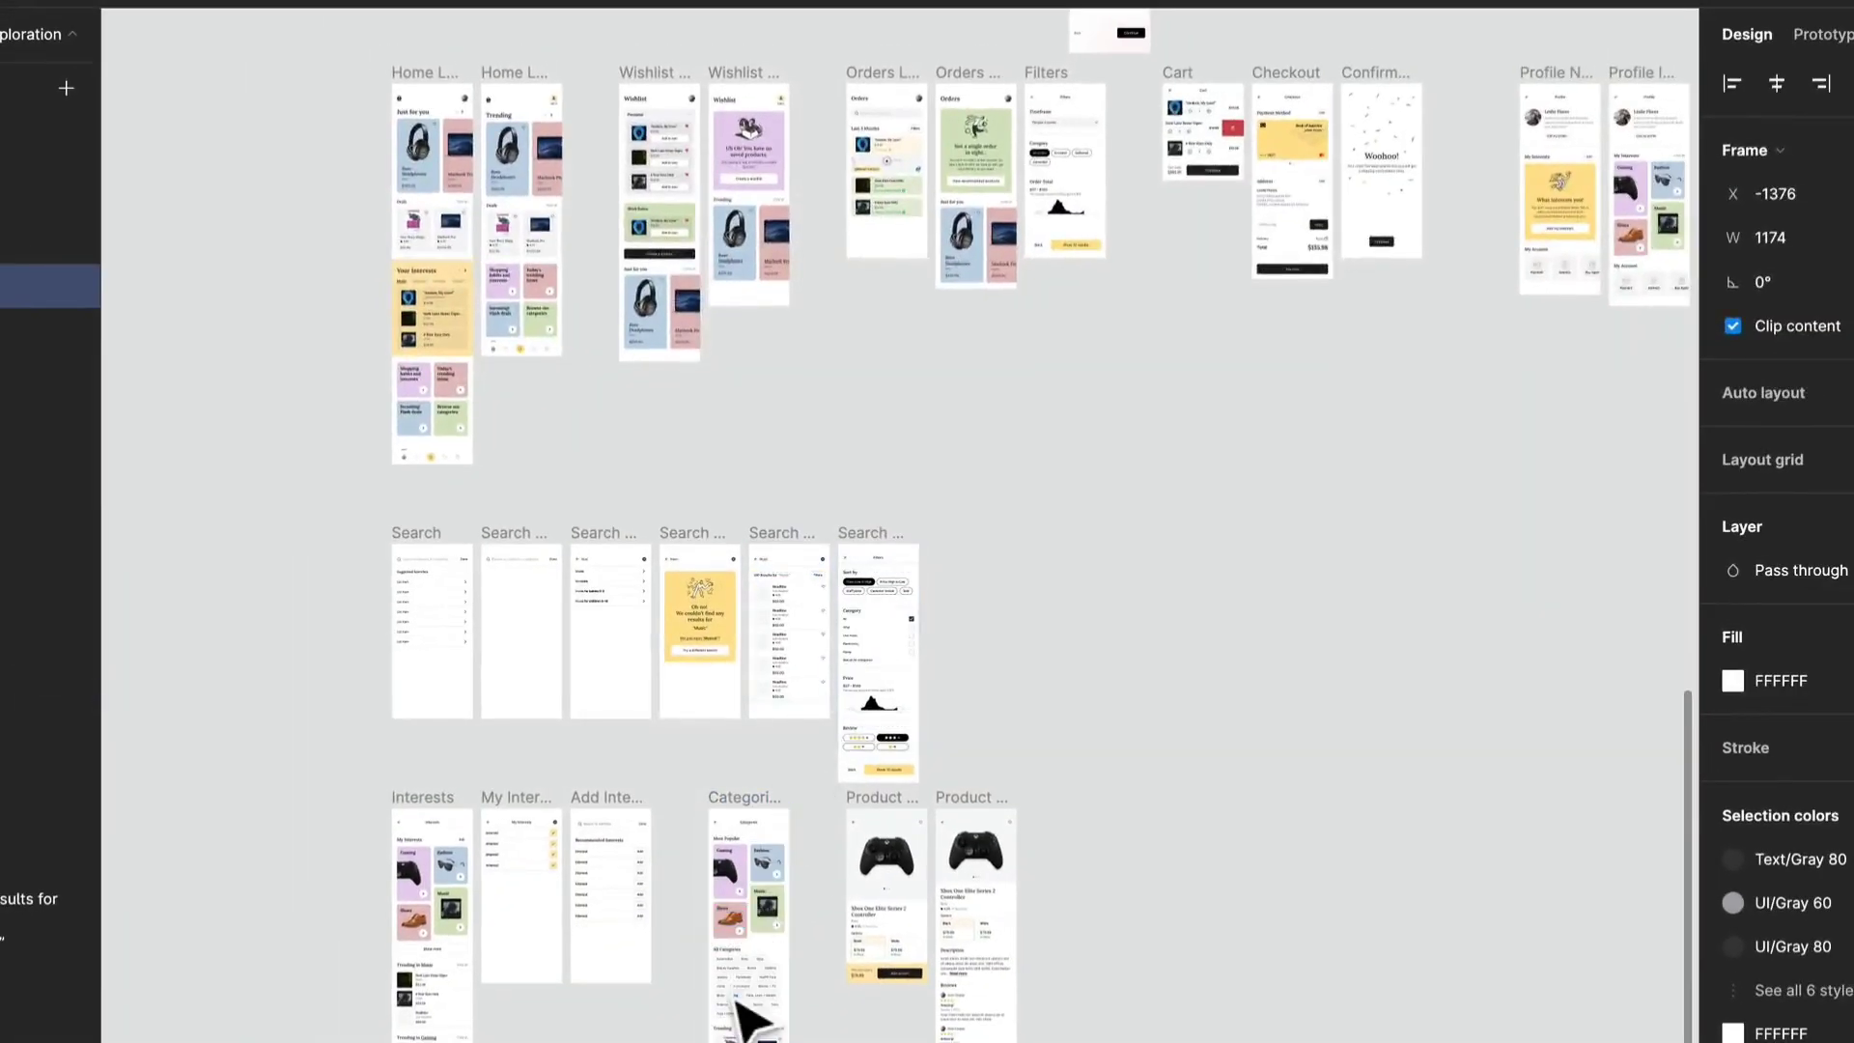
pyautogui.keyDown('ctrl'); pyautogui.scroll(6, 736, 1001); pyautogui.keyUp('ctrl')
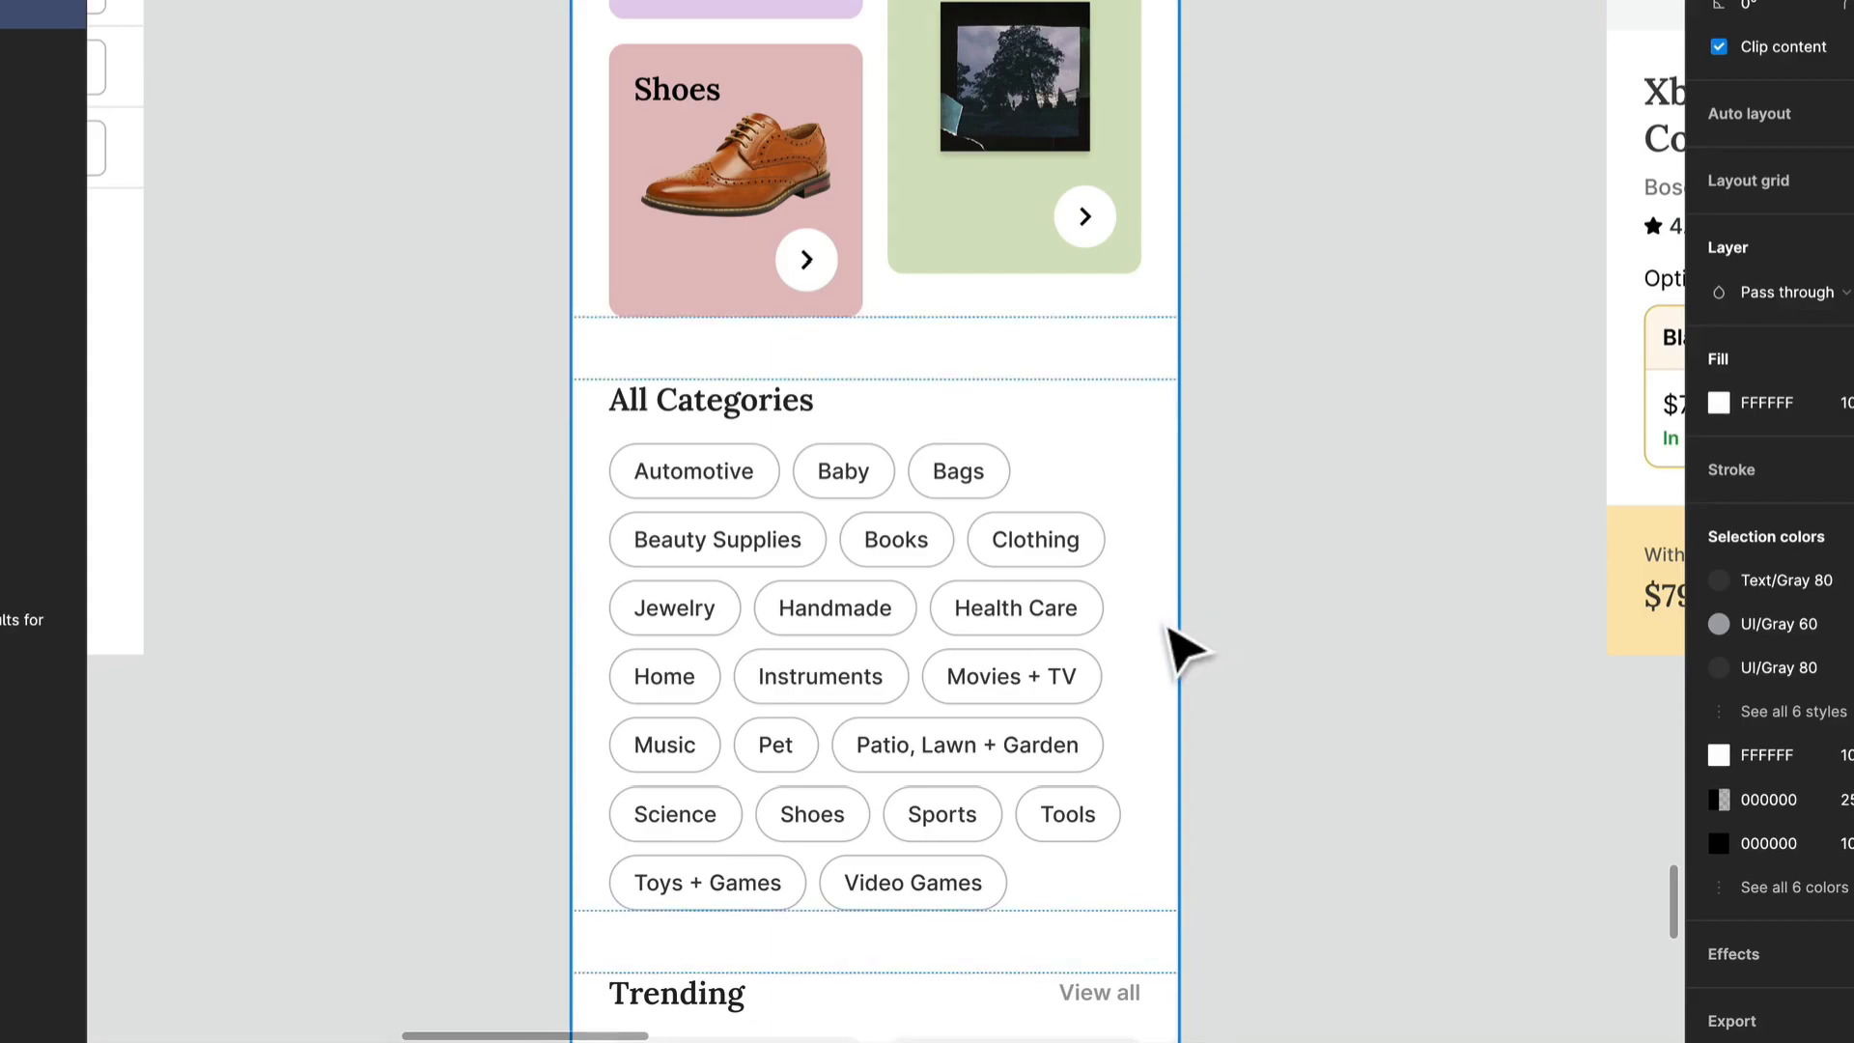
pyautogui.scroll(-5, 1167, 628)
pyautogui.moveTo(1198, 597); pyautogui.dragTo(893, 772)
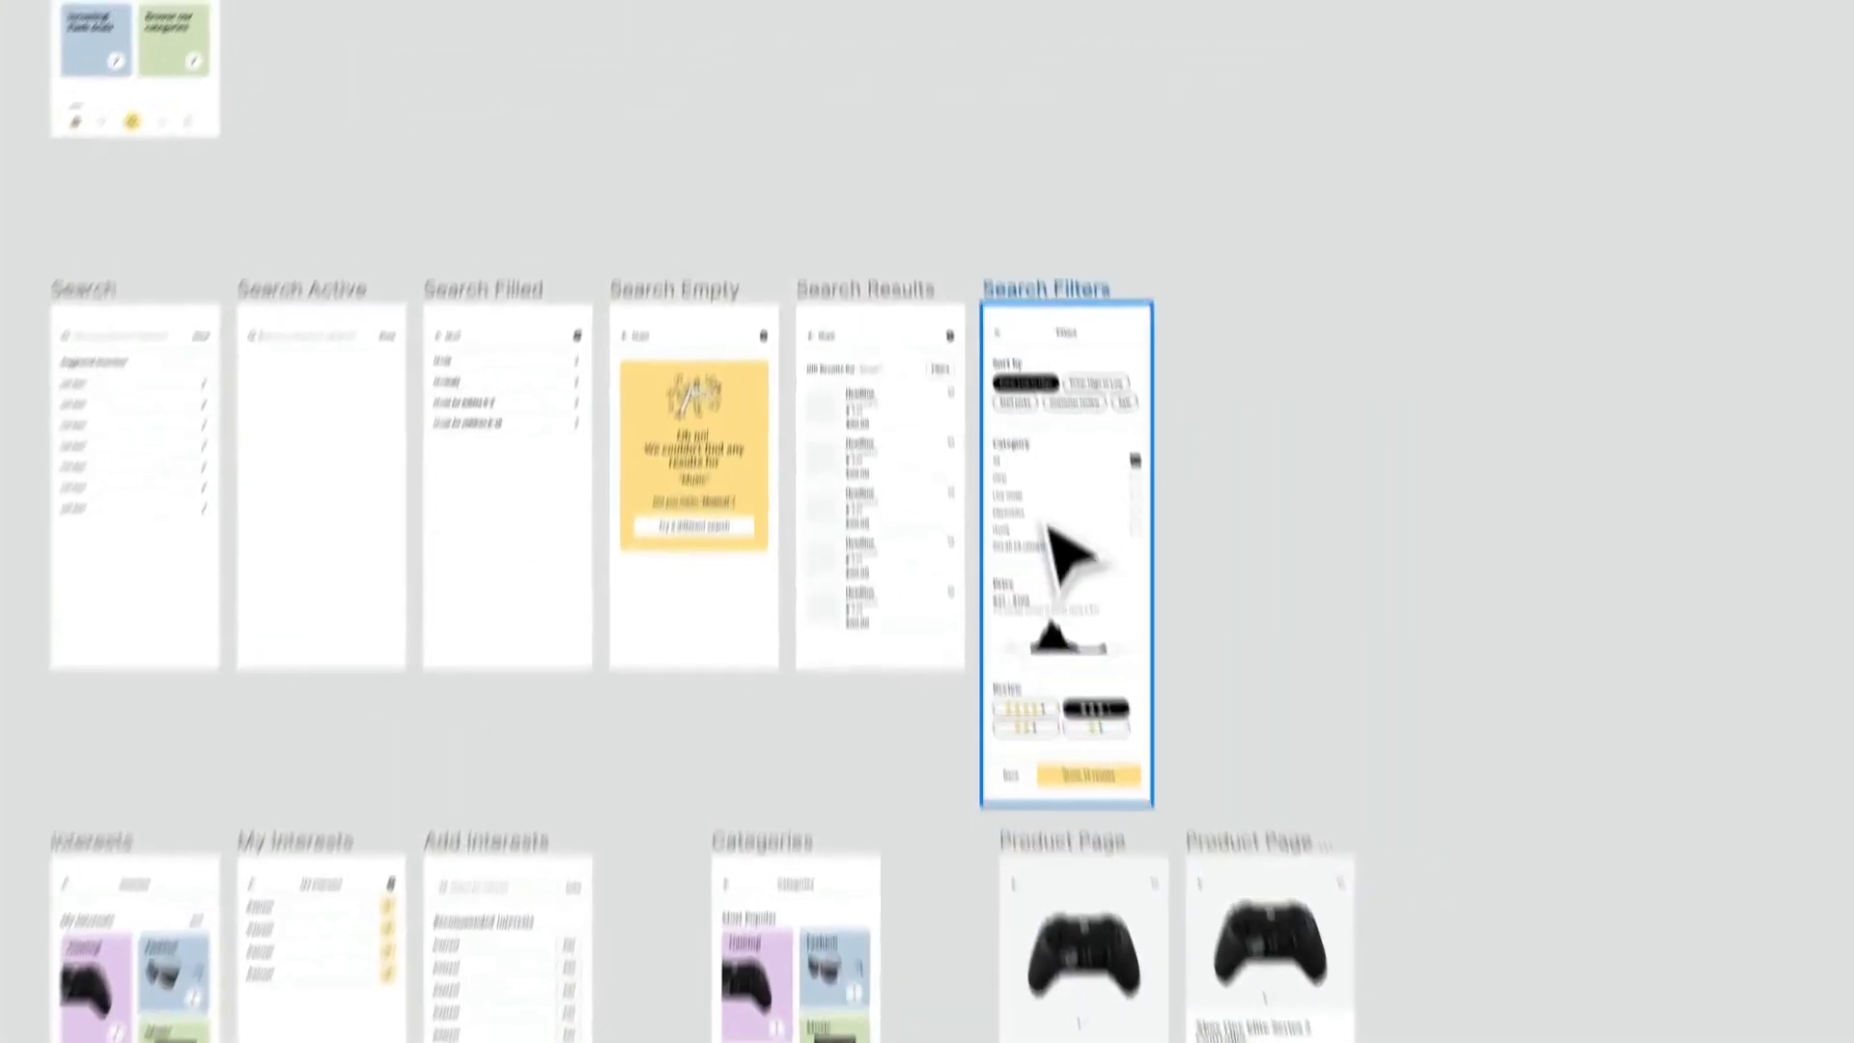
pyautogui.scroll(5, 1043, 506)
pyautogui.scroll(1, 1183, 570)
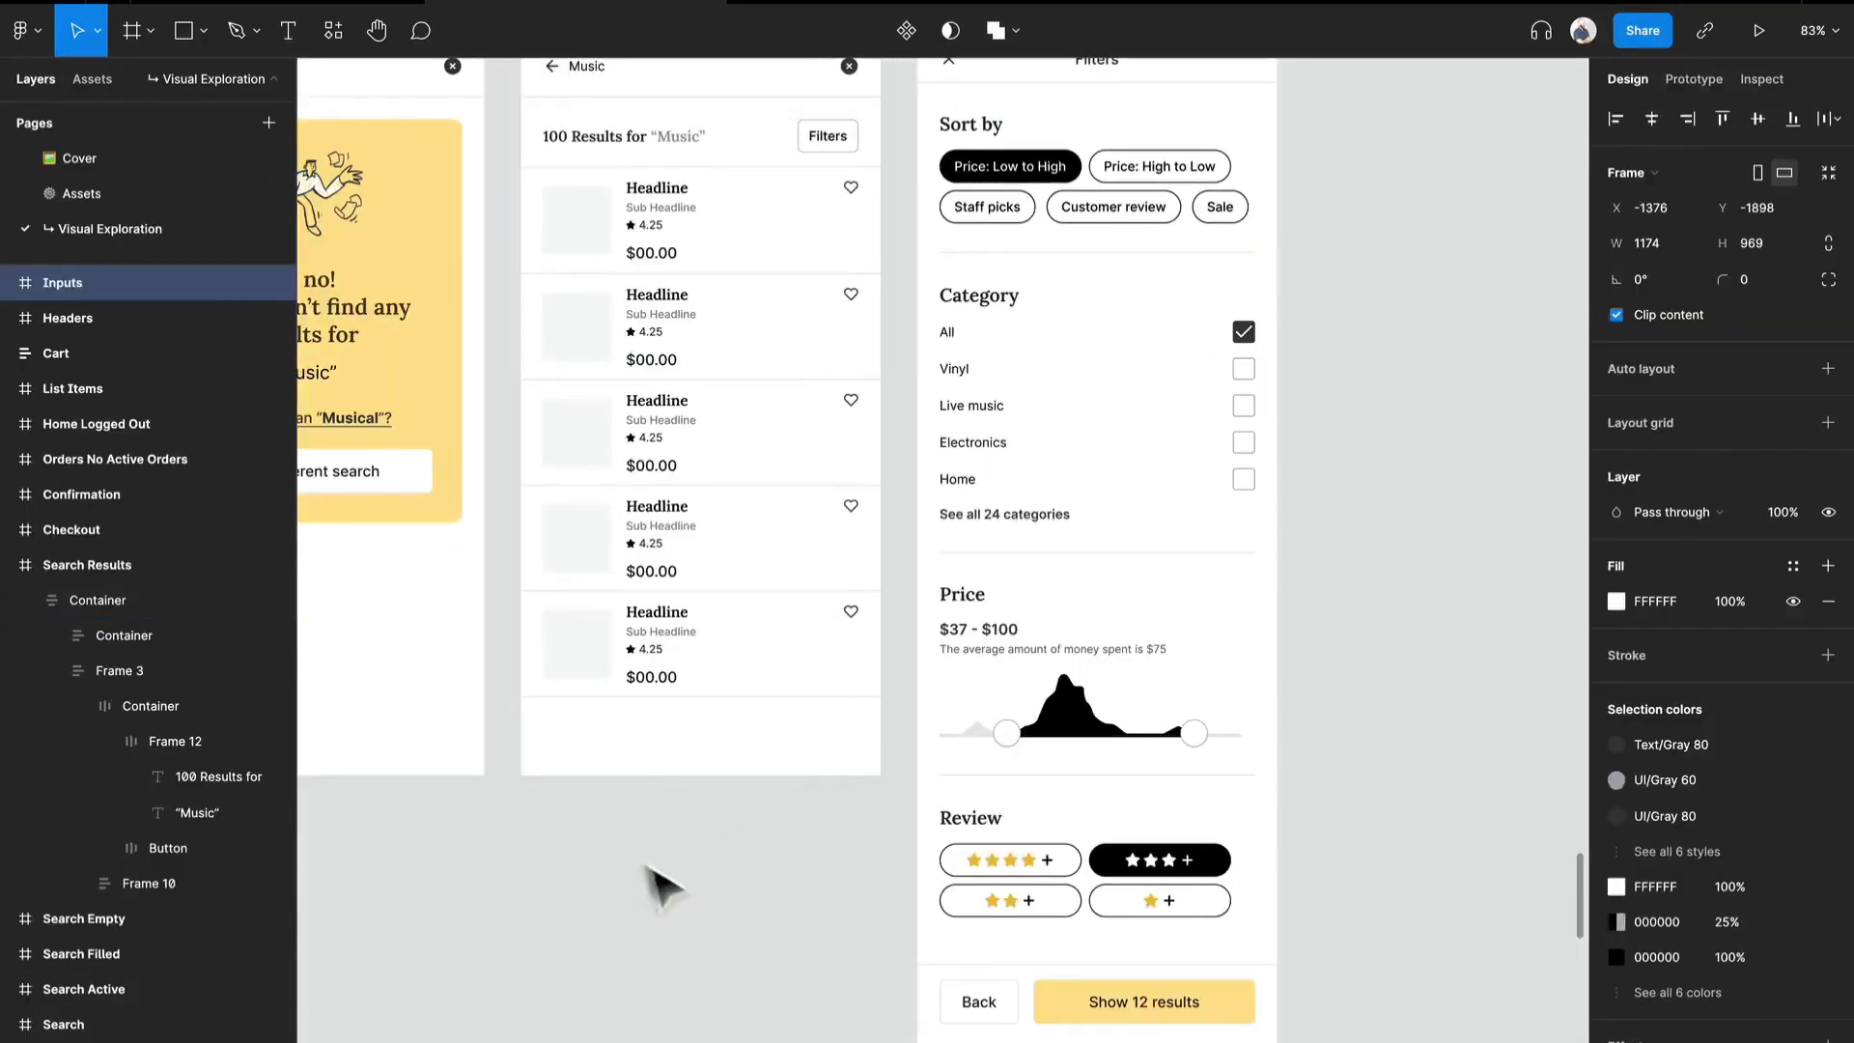
pyautogui.scroll(-2, 744, 915)
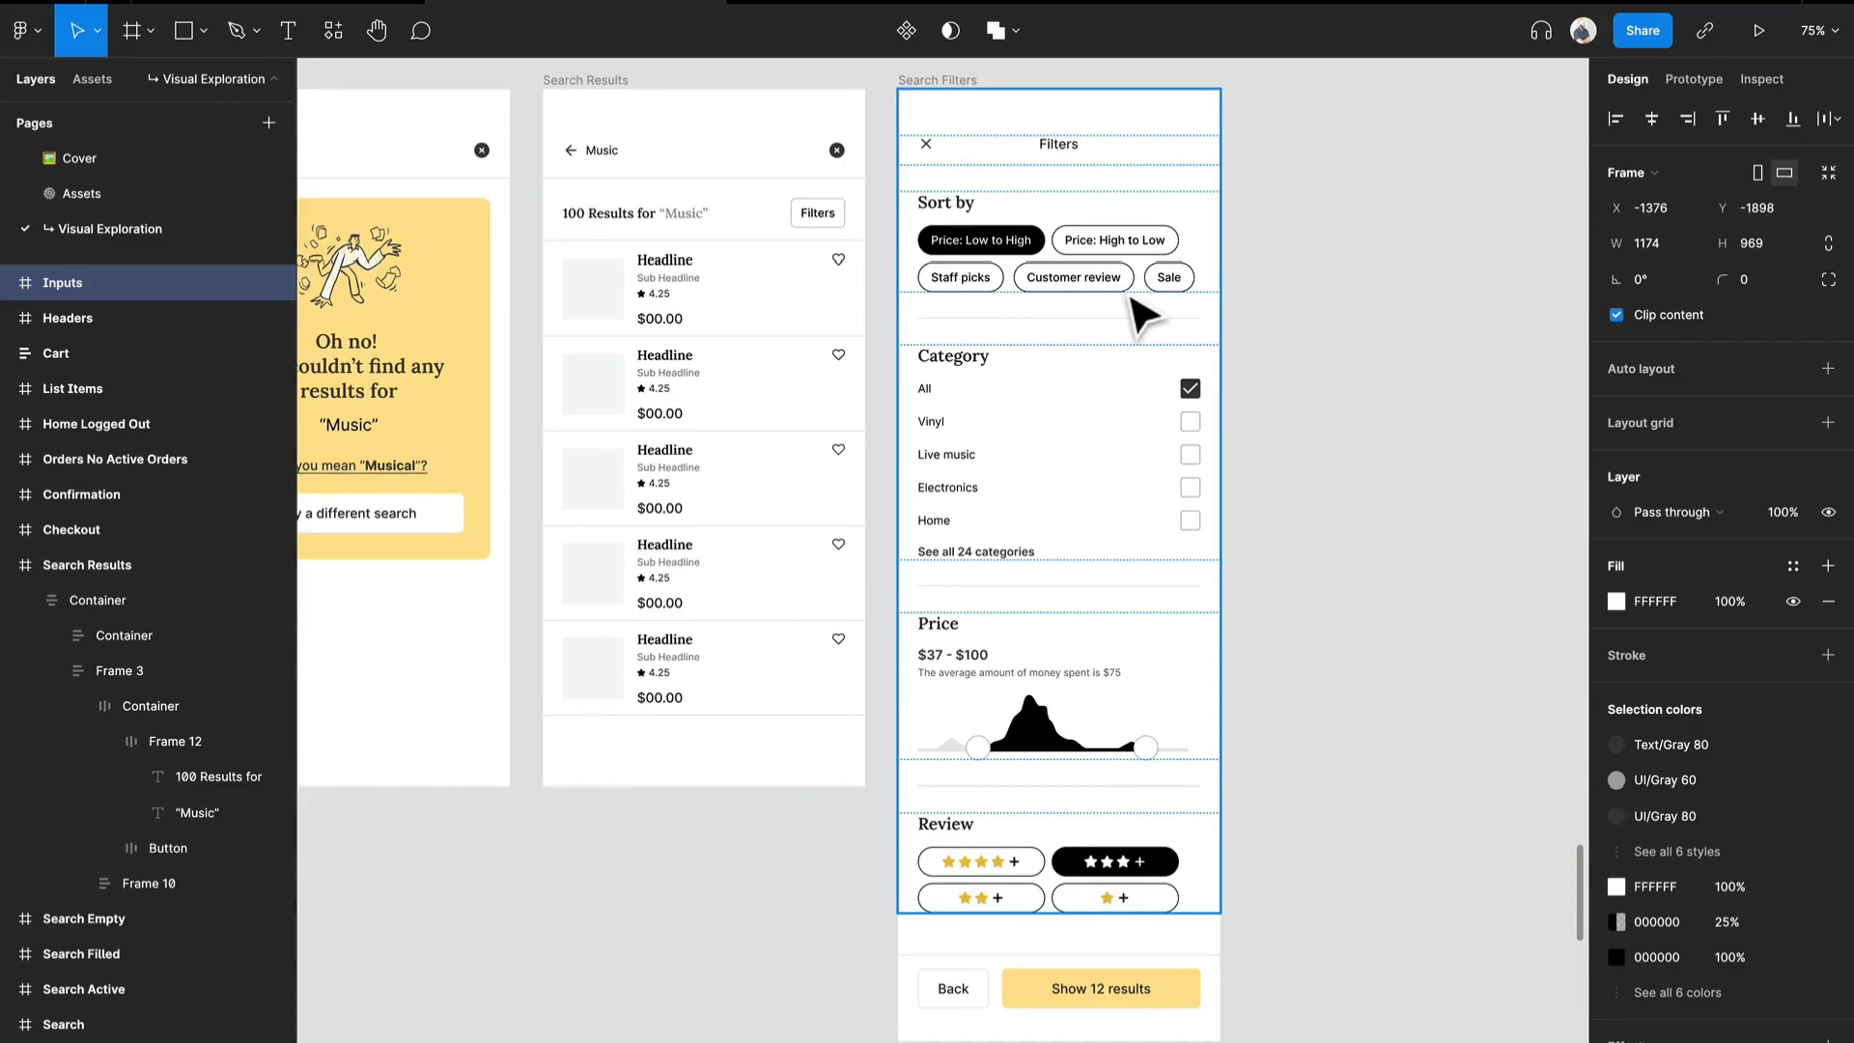
# - Back in the 14. Design System and Compositions file, test an Unselected, Large chip instance with its State set to Selected, and remove it
pyautogui.click(344, 15)
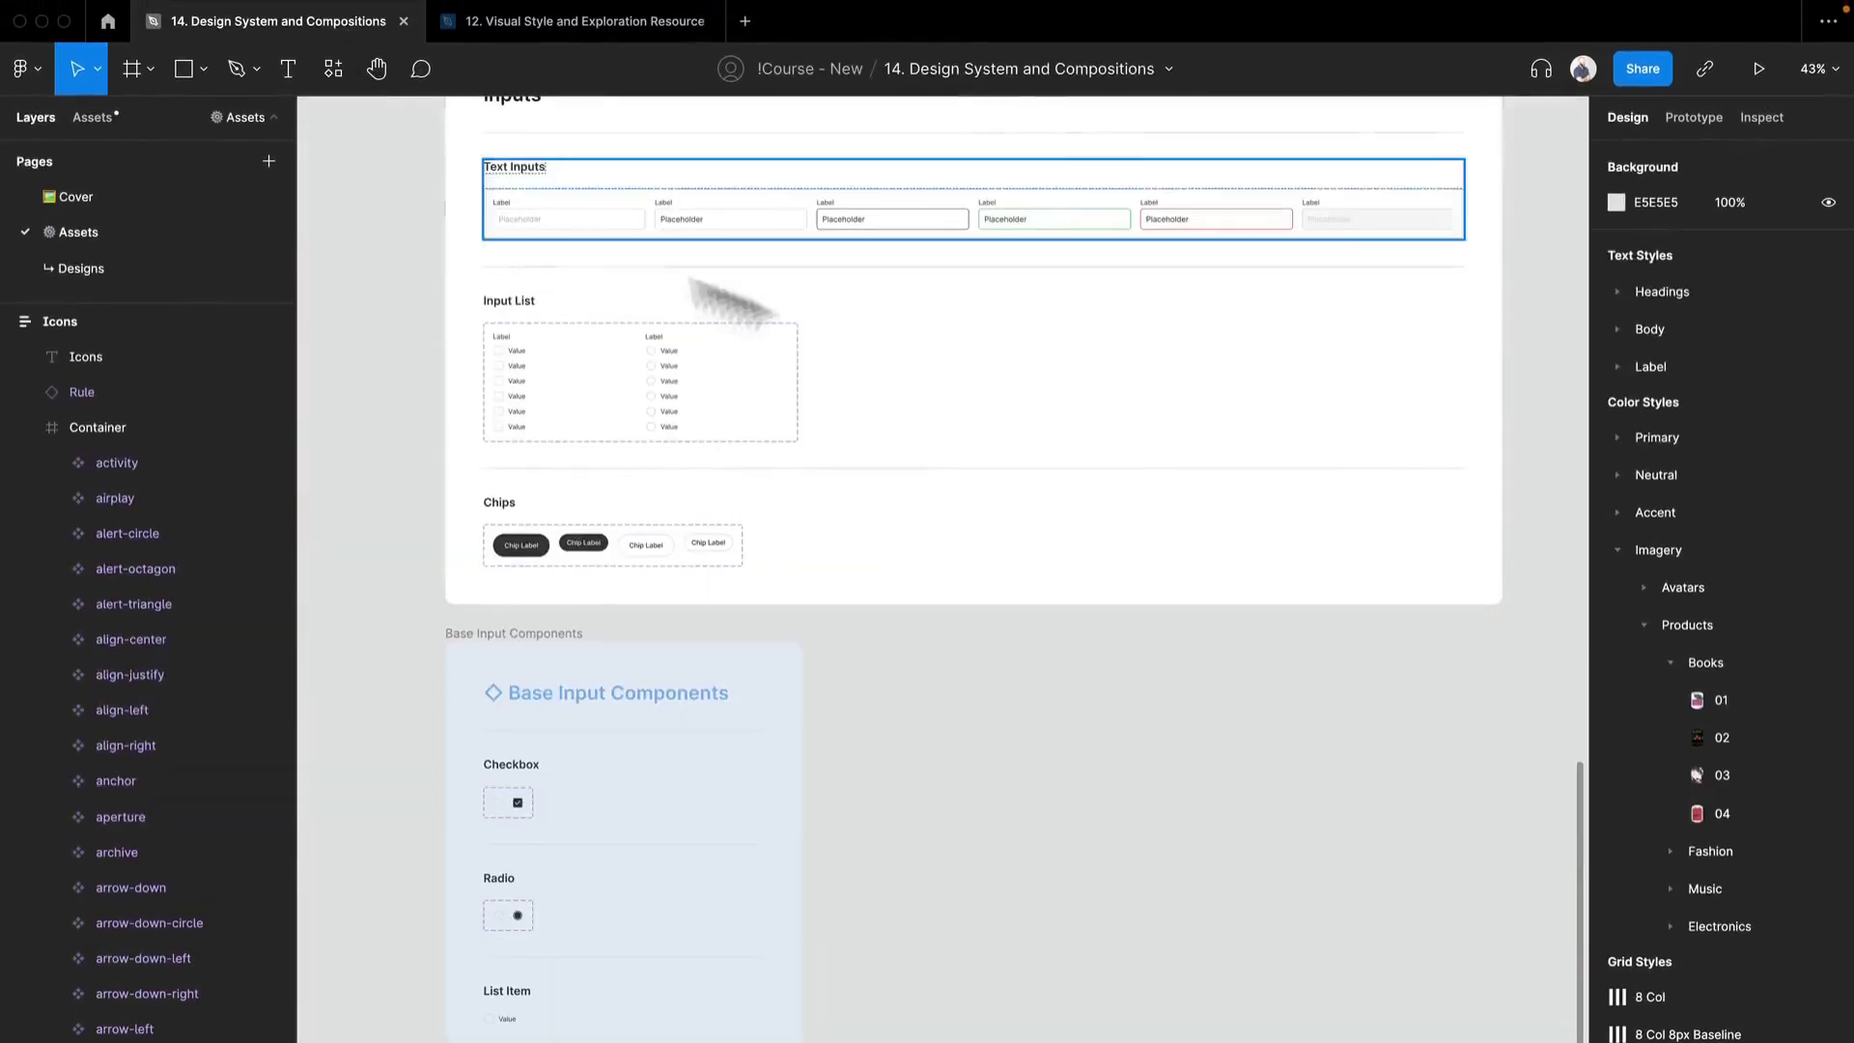
pyautogui.scroll(3, 515, 555)
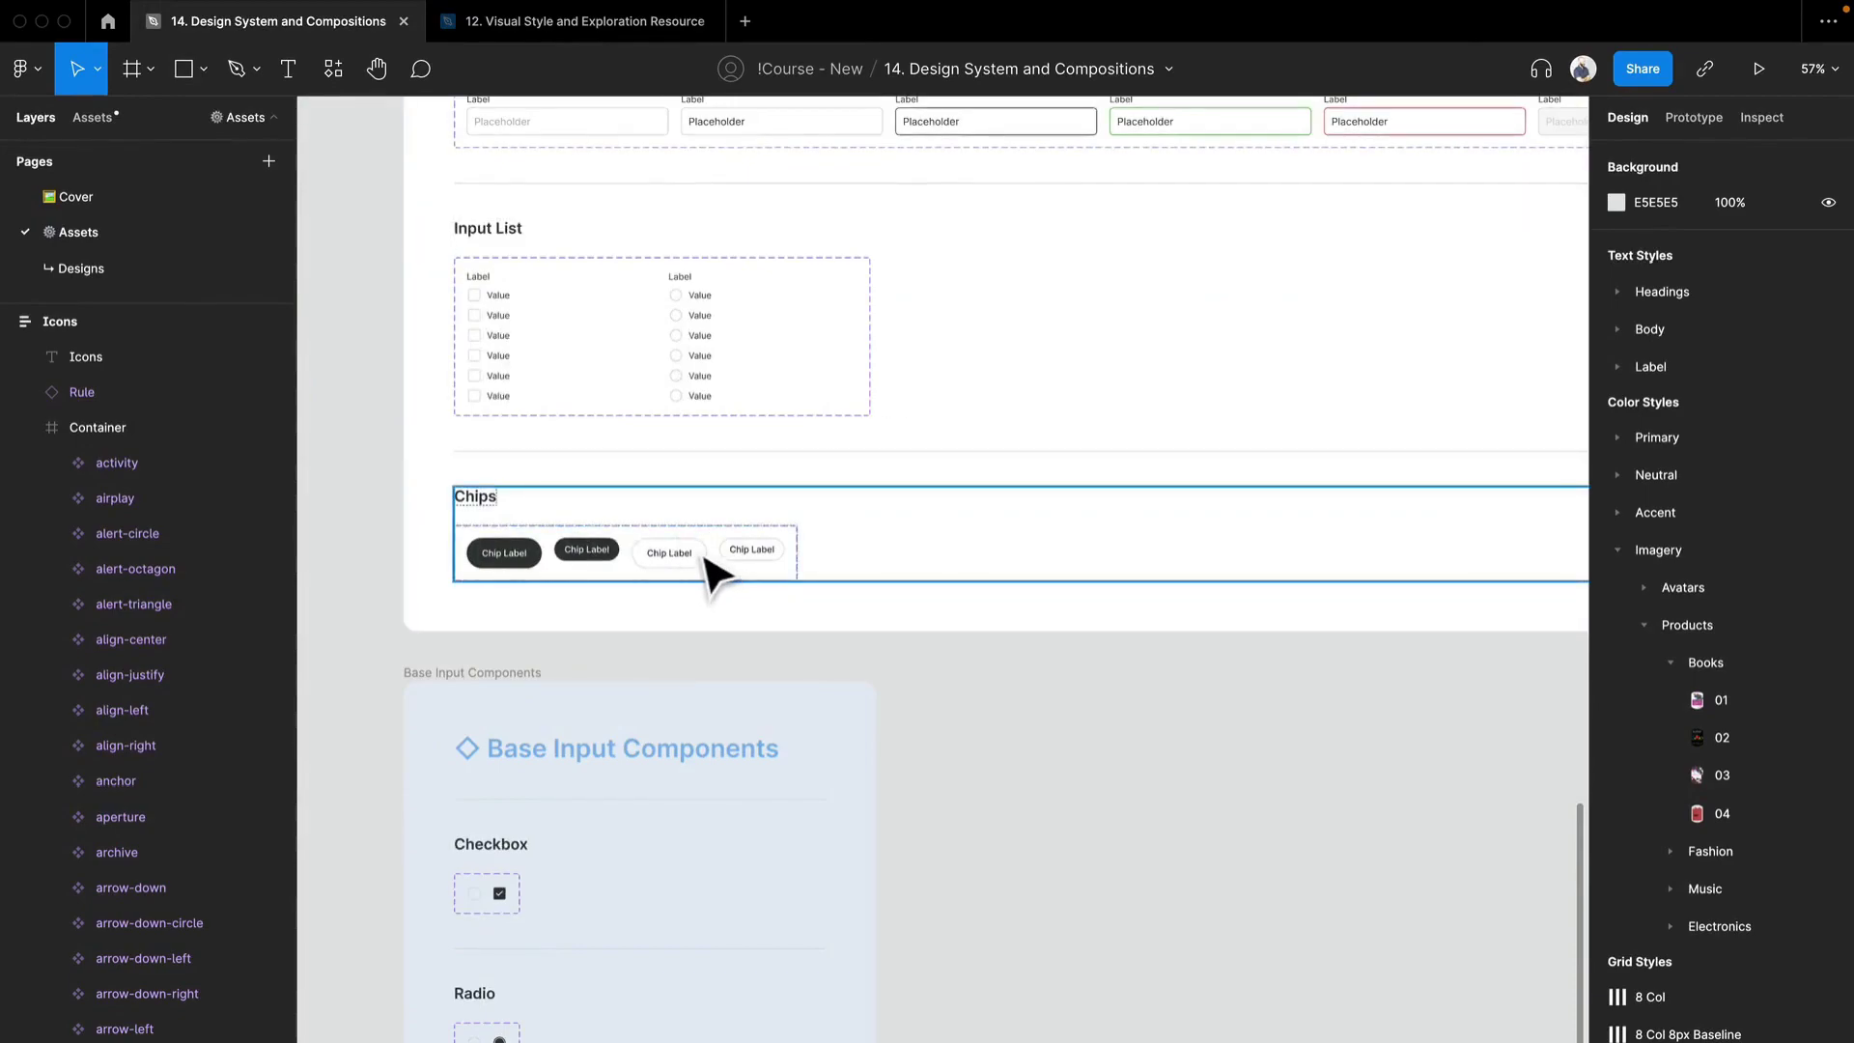
pyautogui.doubleClick(704, 558)
pyautogui.doubleClick(699, 561)
pyautogui.moveTo(696, 563); pyautogui.dragTo(1034, 818)
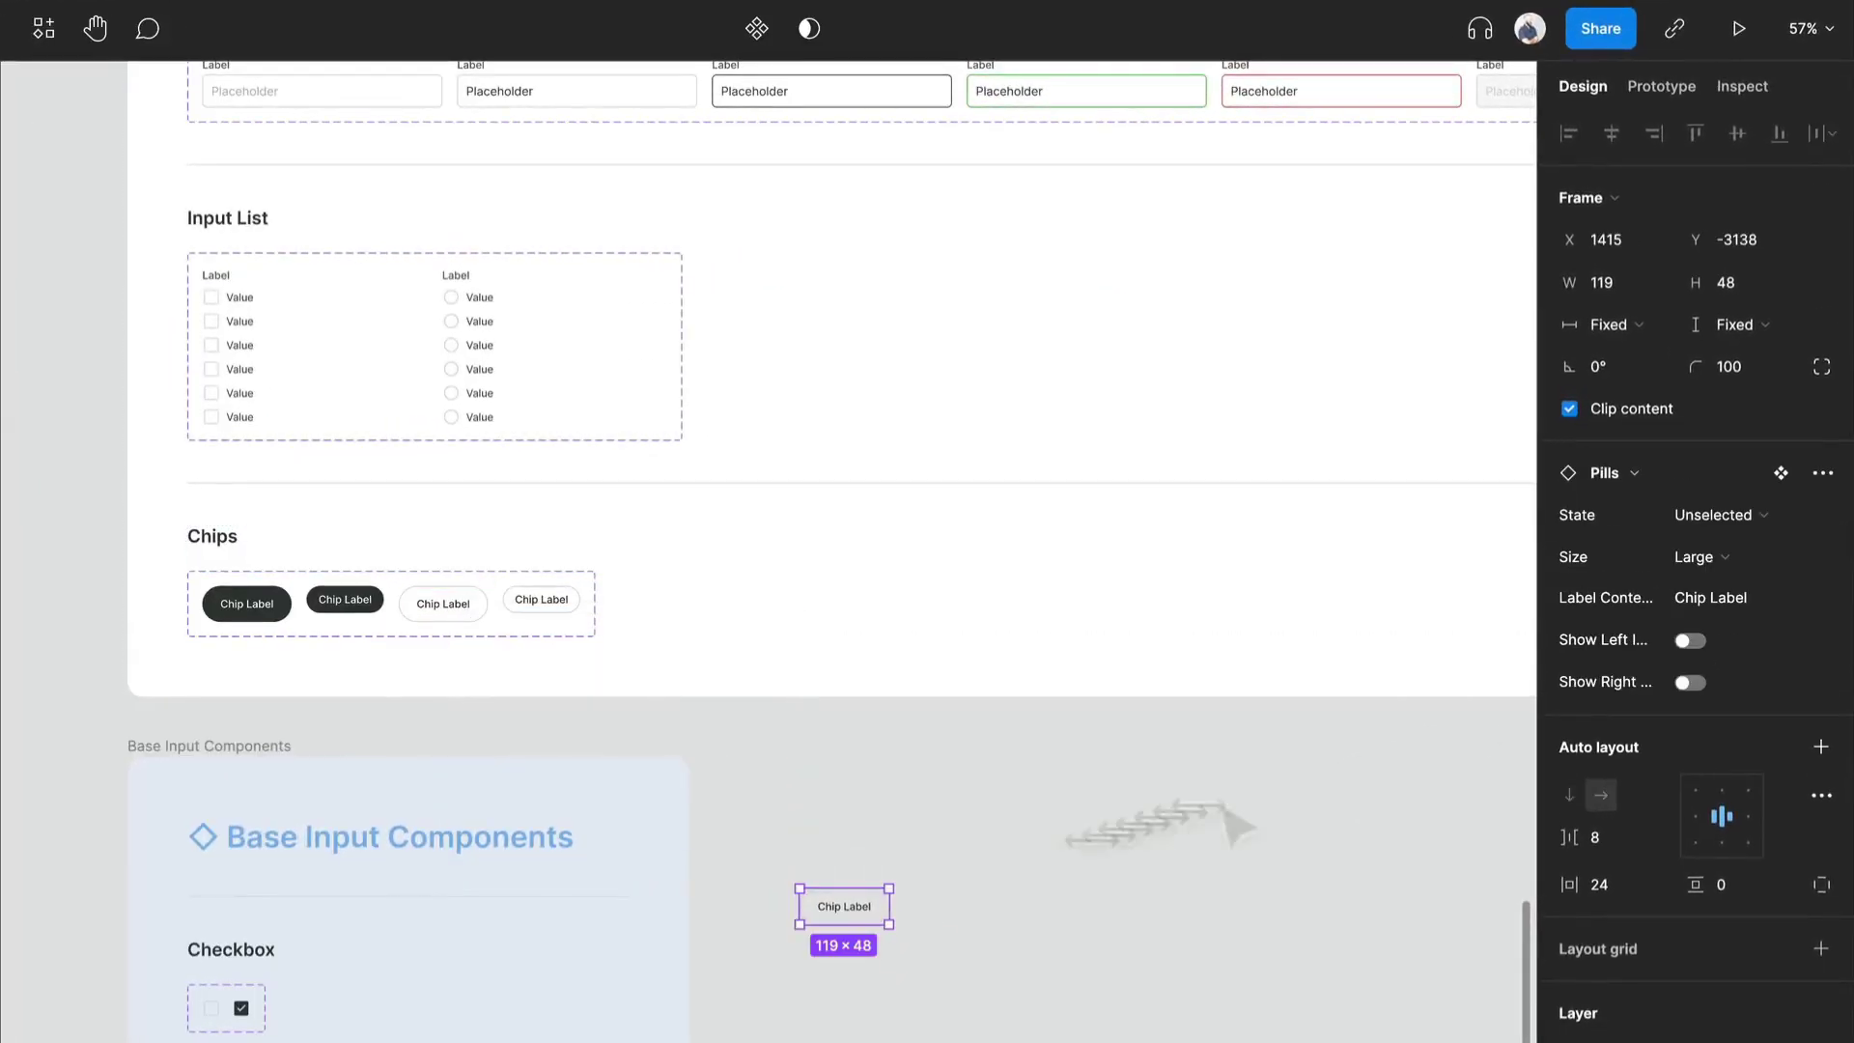
pyautogui.click(1719, 515)
pyautogui.click(1742, 483)
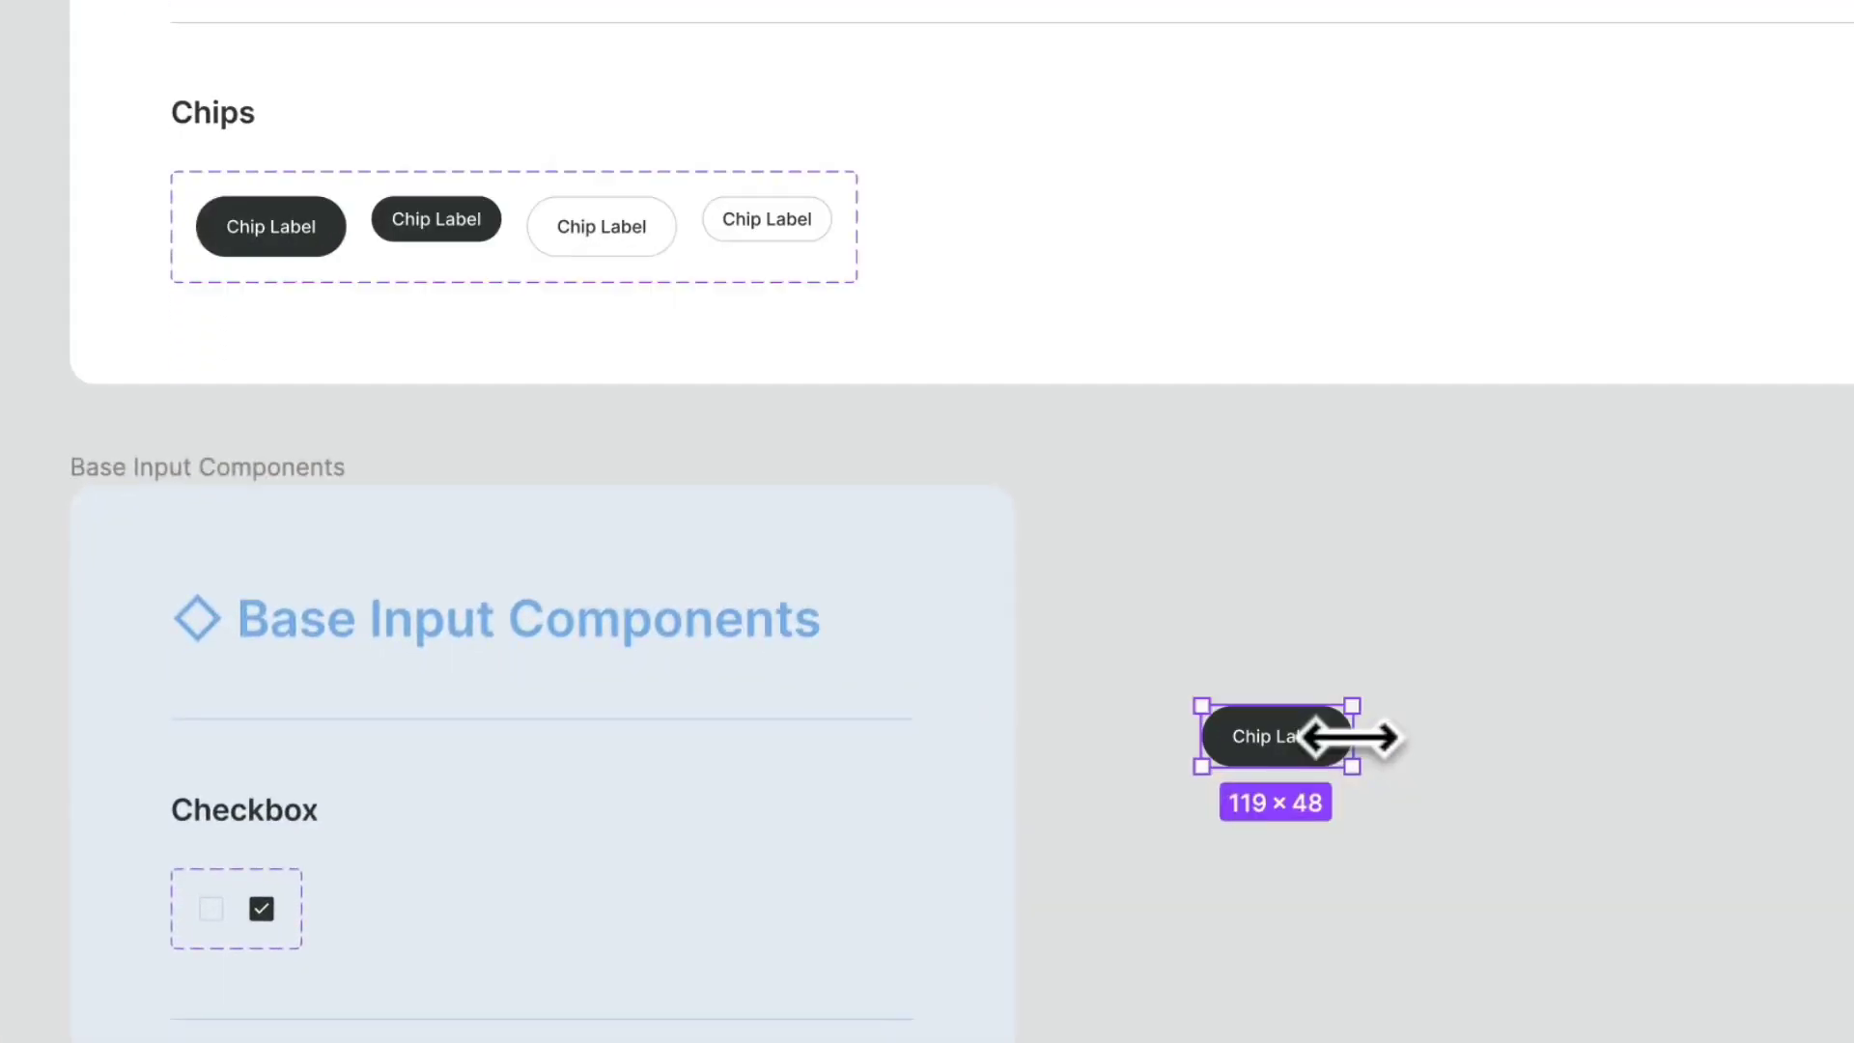
pyautogui.press('Delete')
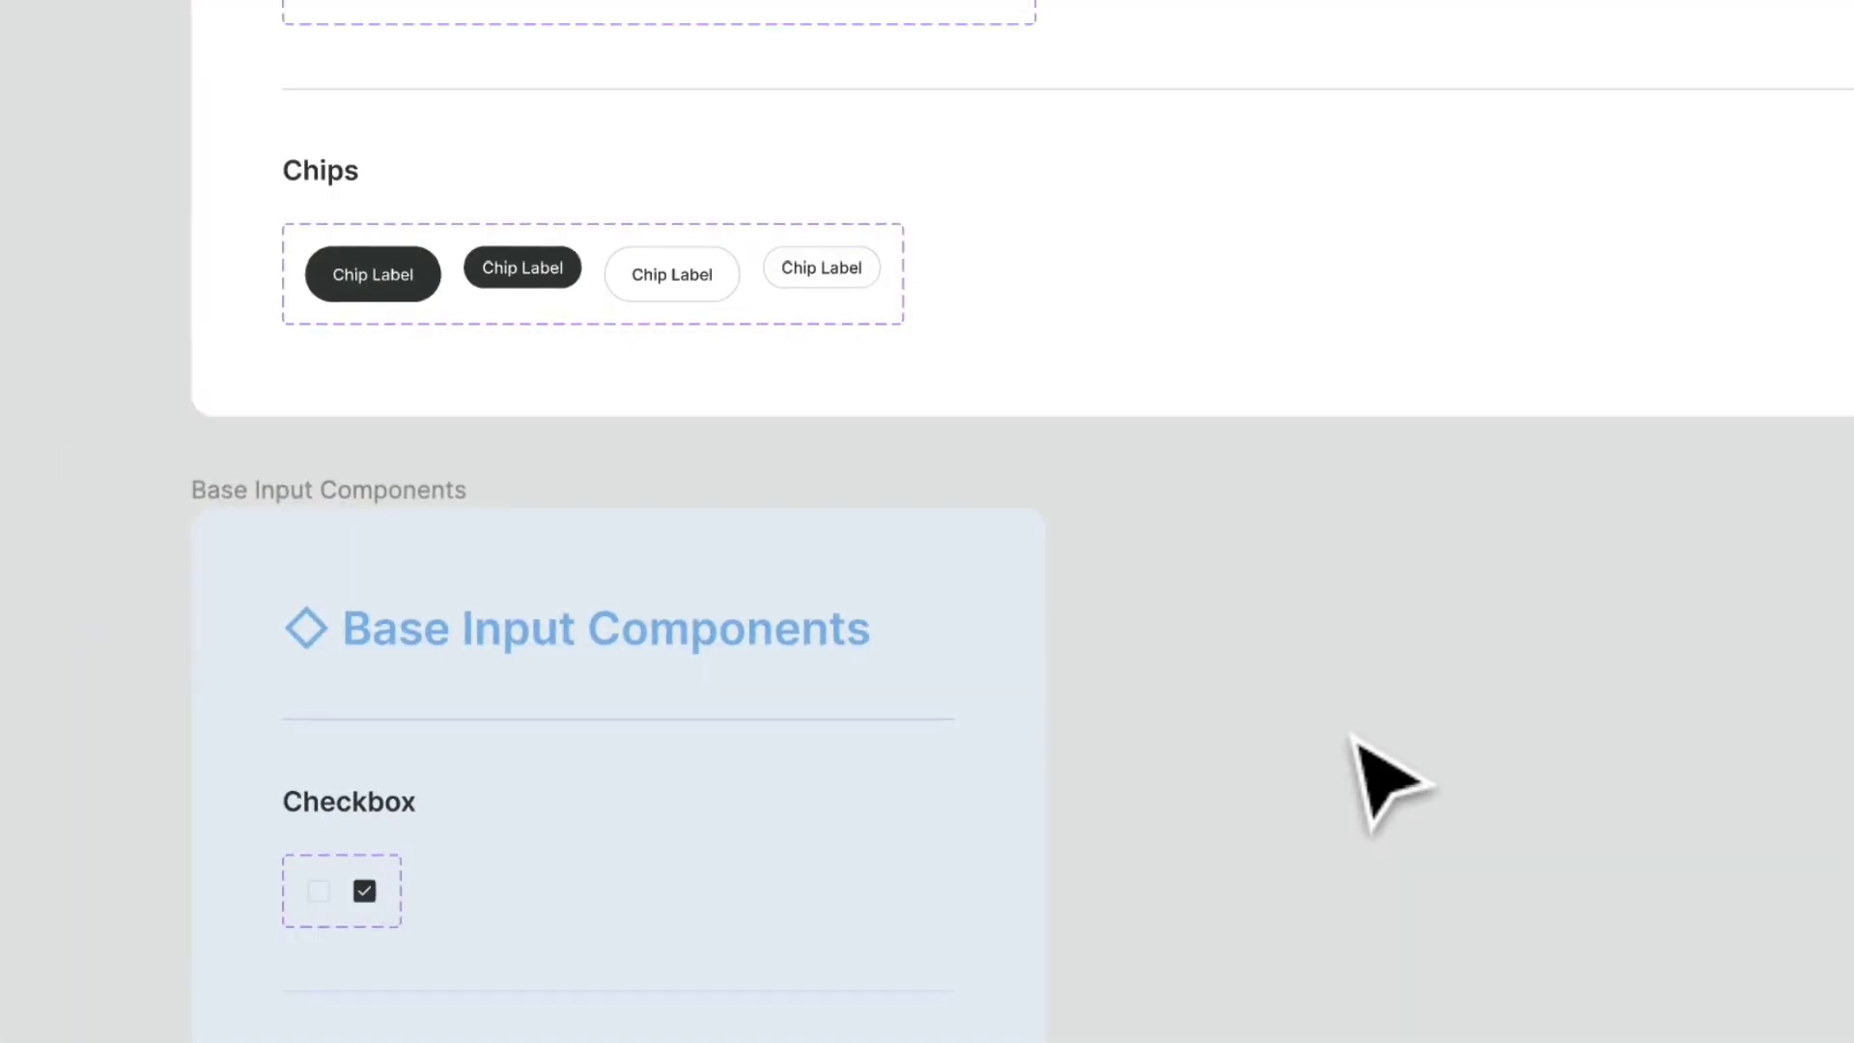